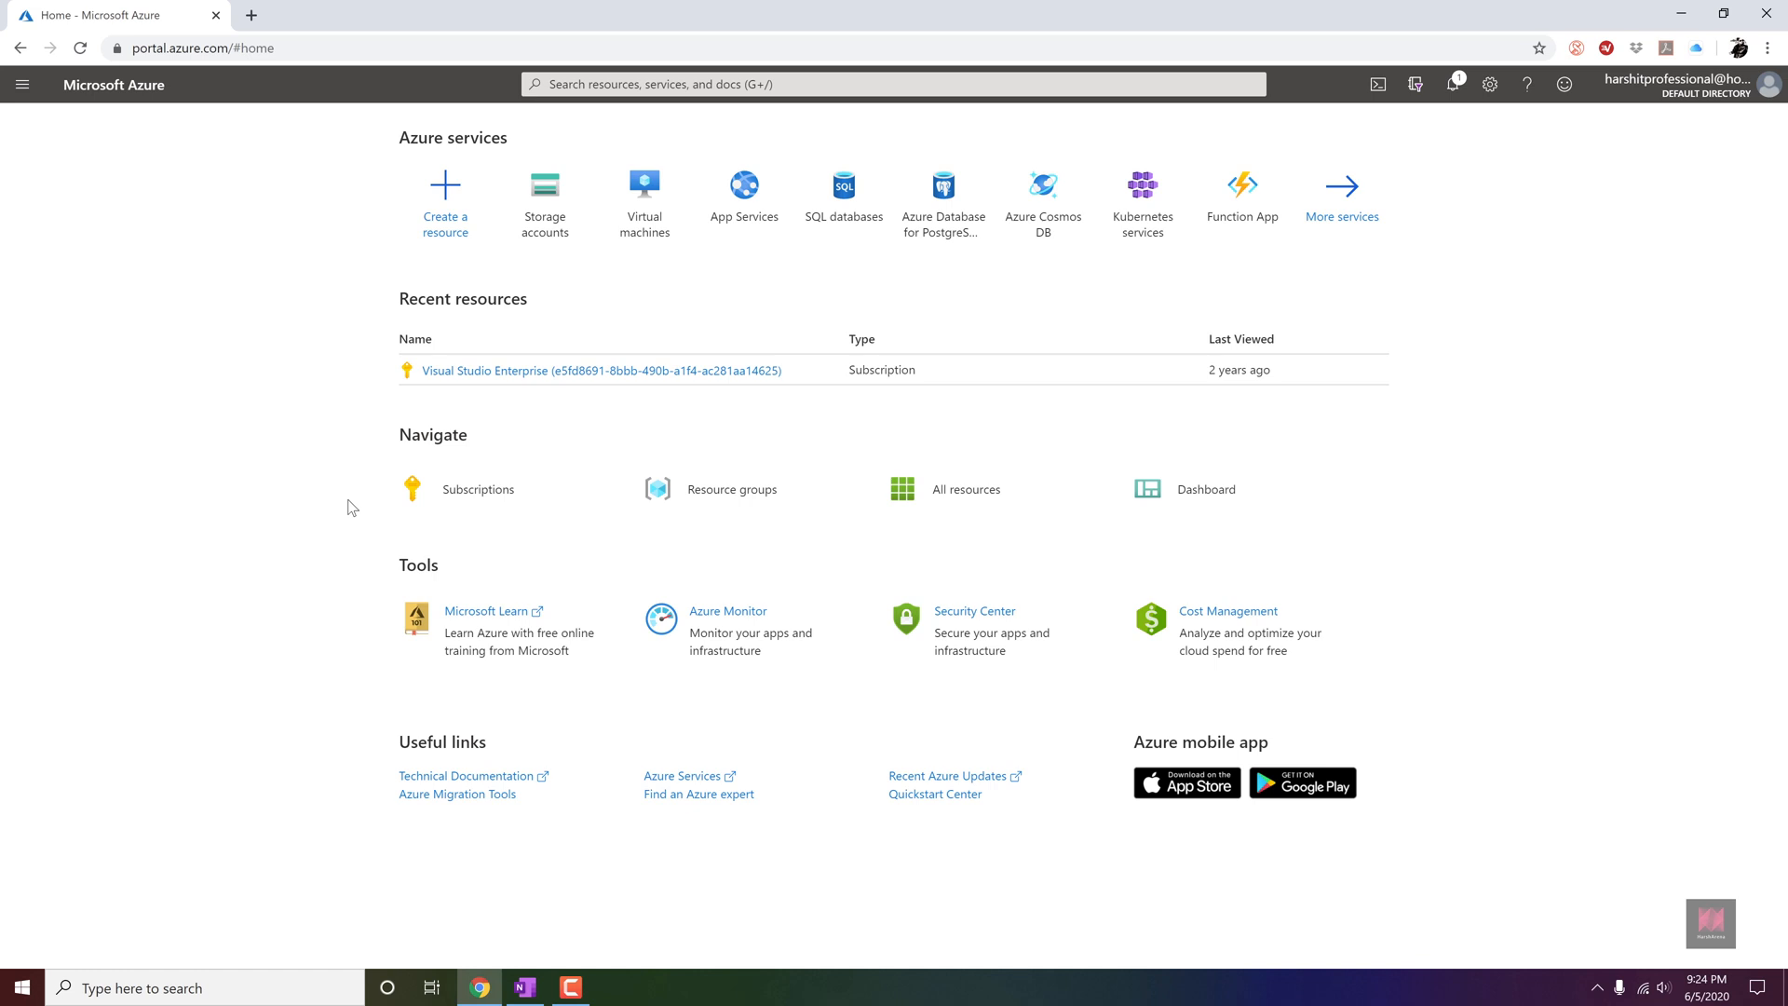
Start a new storage account in the StorageAcc resource group and name it harsharenastorage.
{"action": "left_click", "coordinate": [565, 244]}
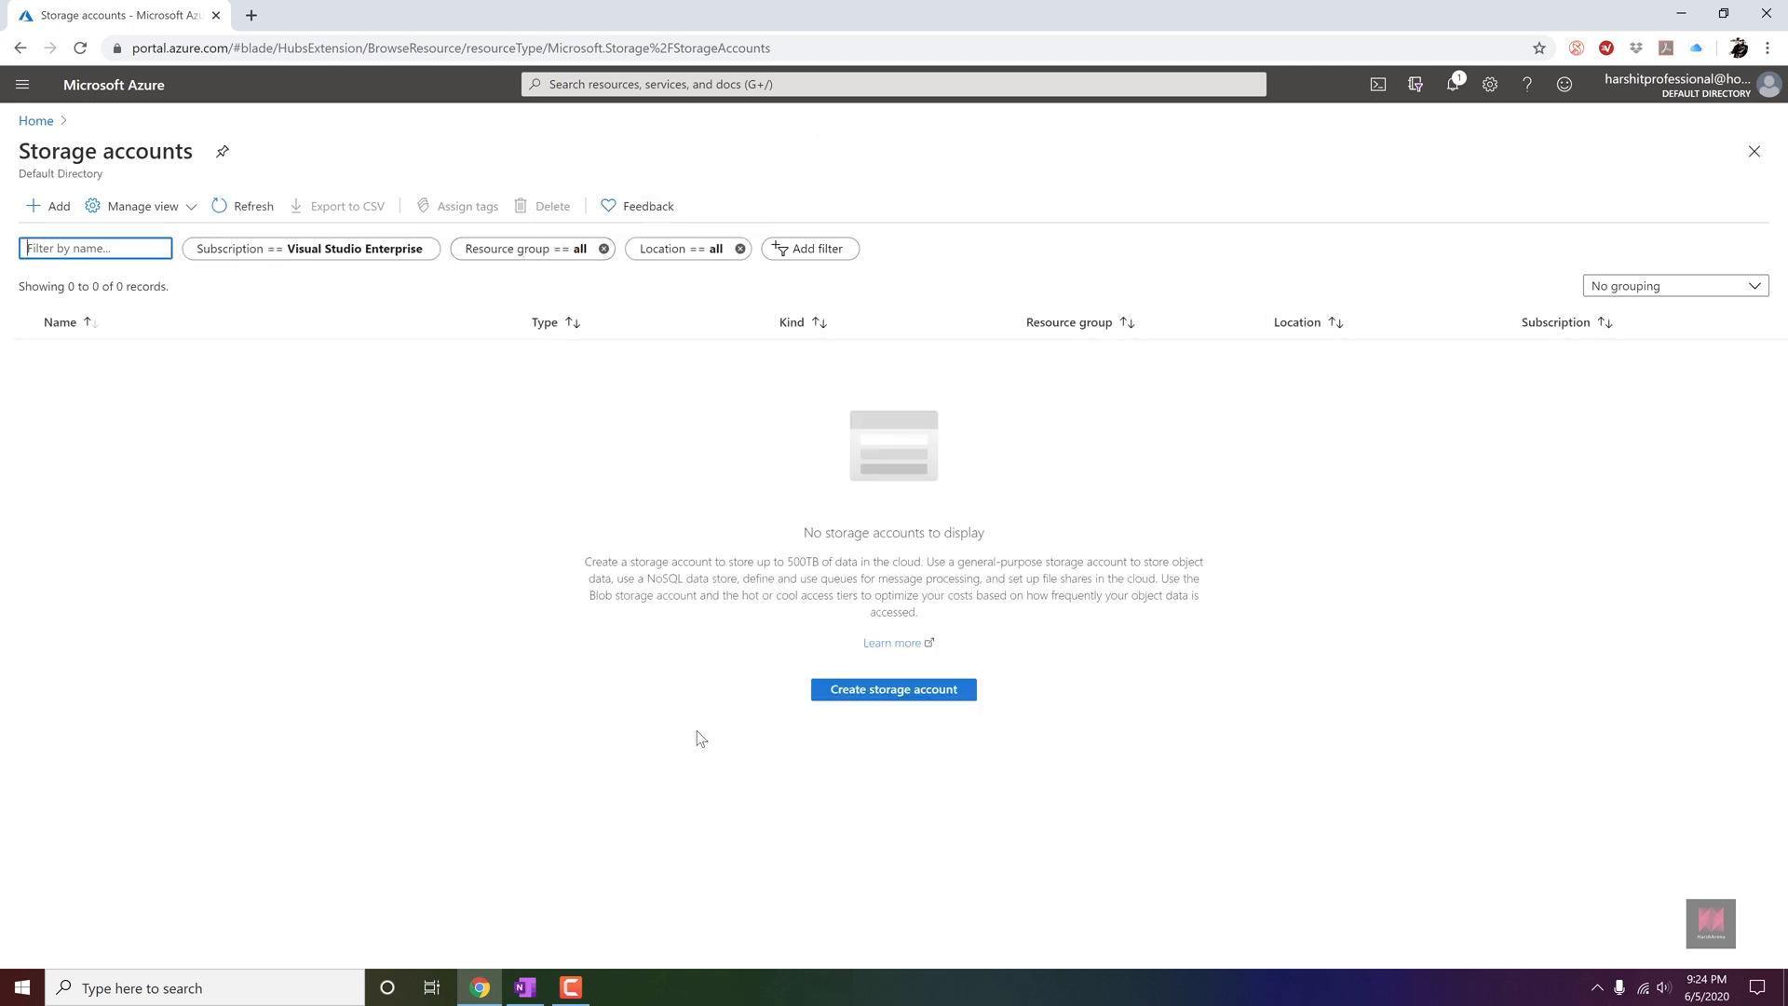
{"action": "left_click", "coordinate": [878, 694]}
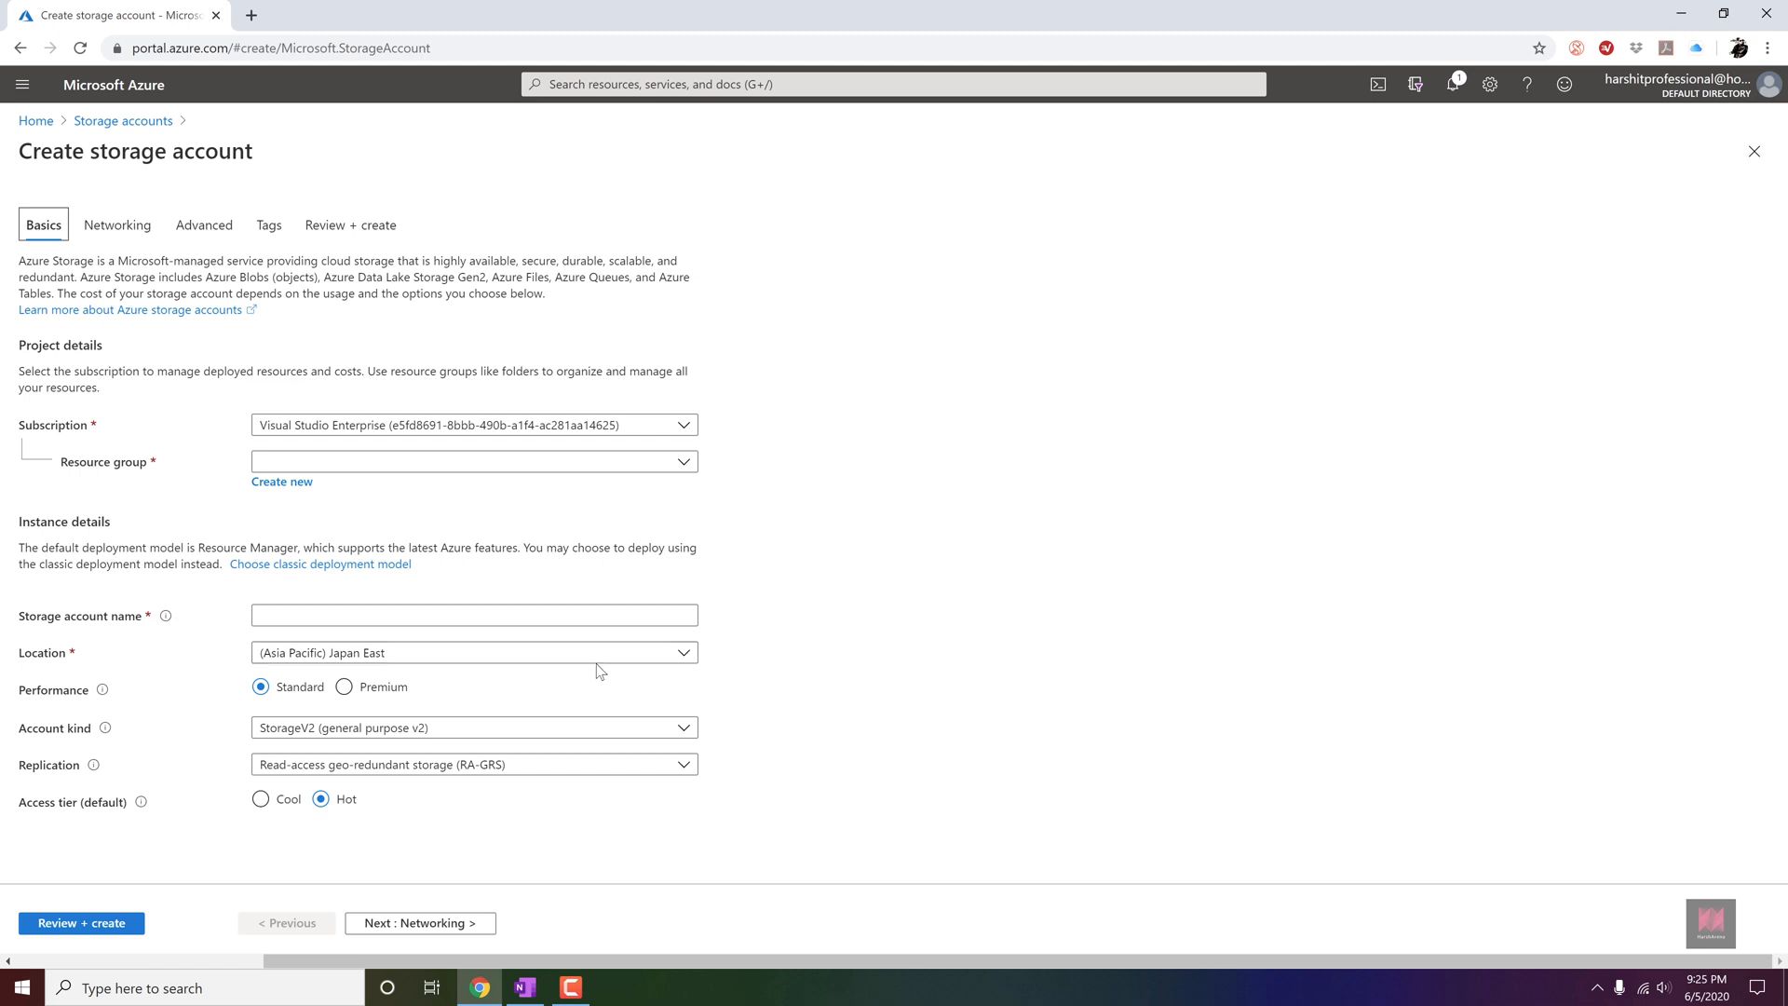
{"action": "left_click", "coordinate": [560, 466]}
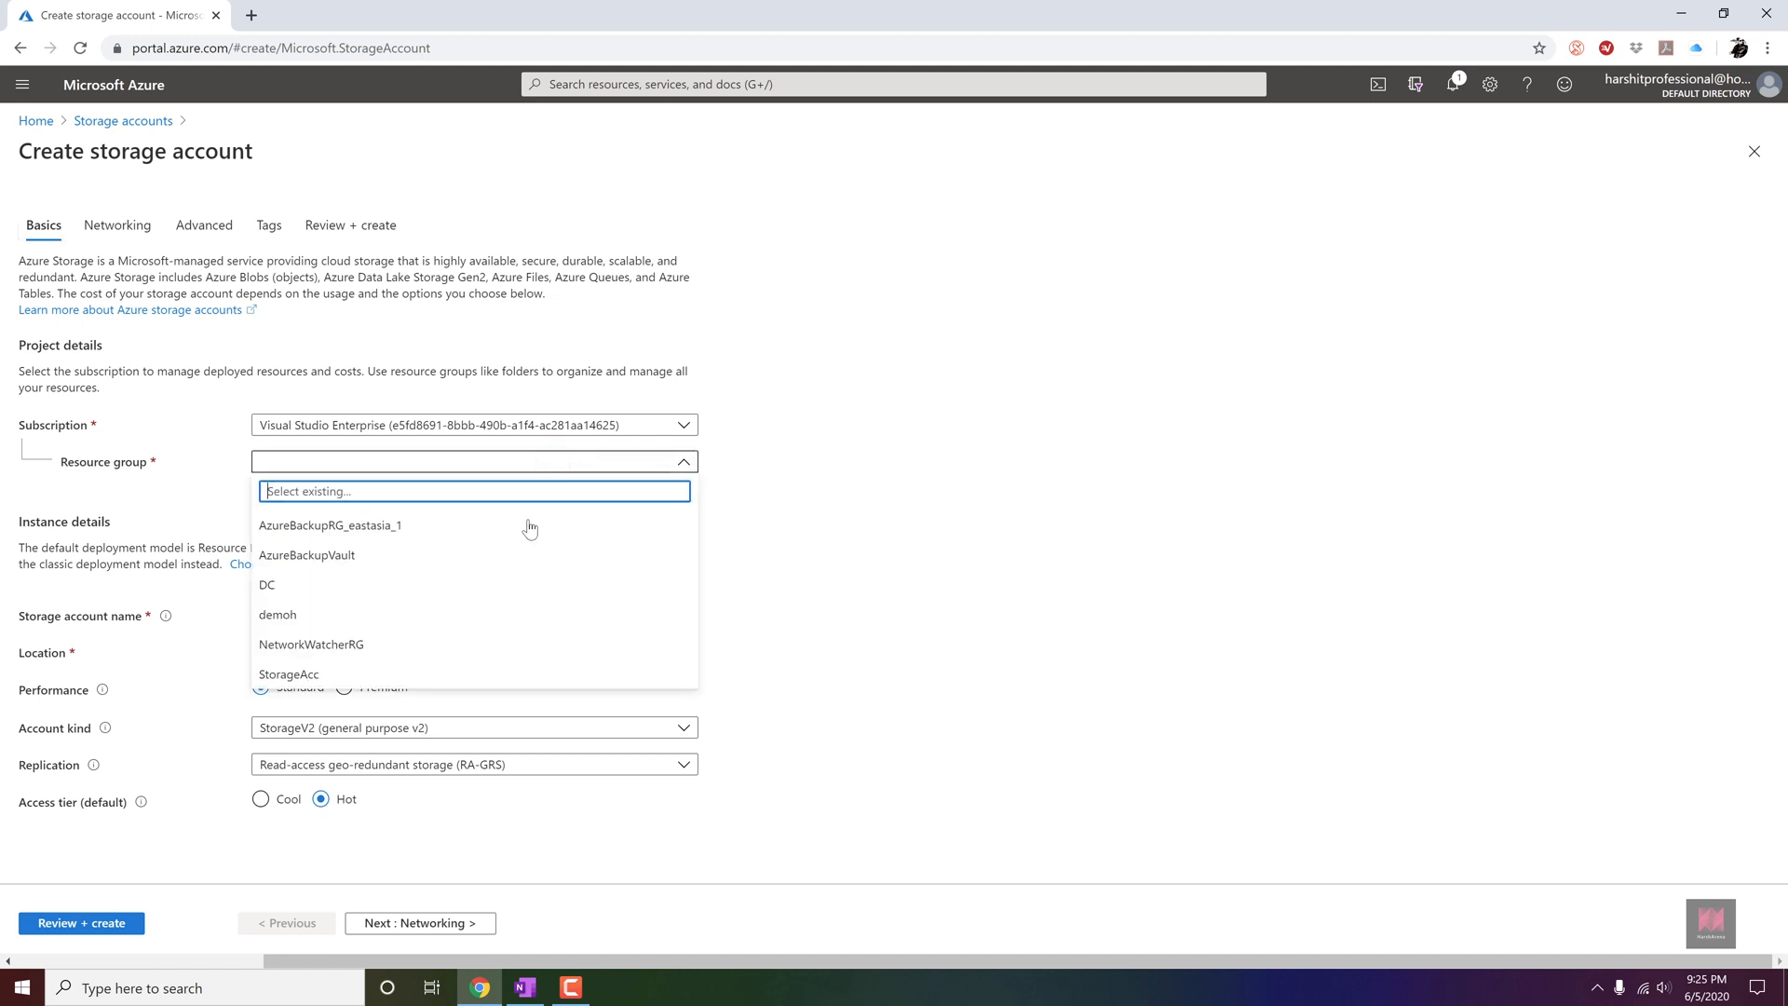
{"action": "left_click", "coordinate": [458, 676]}
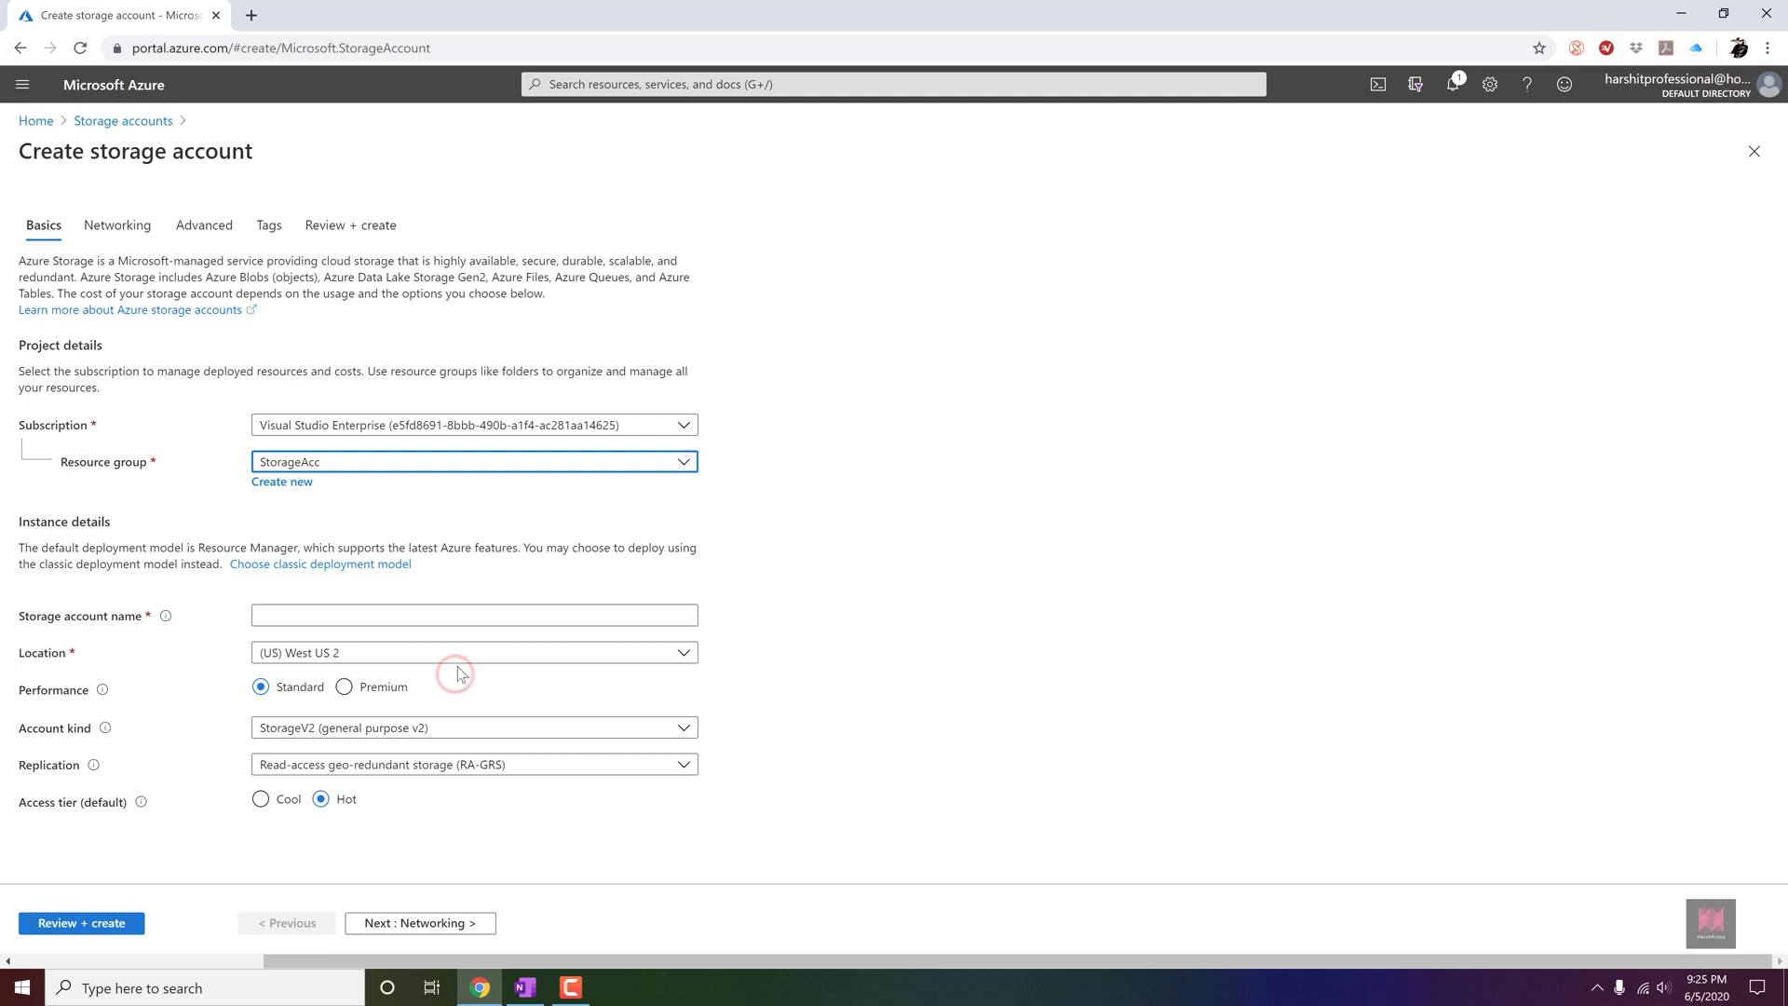
{"action": "left_click", "coordinate": [416, 613]}
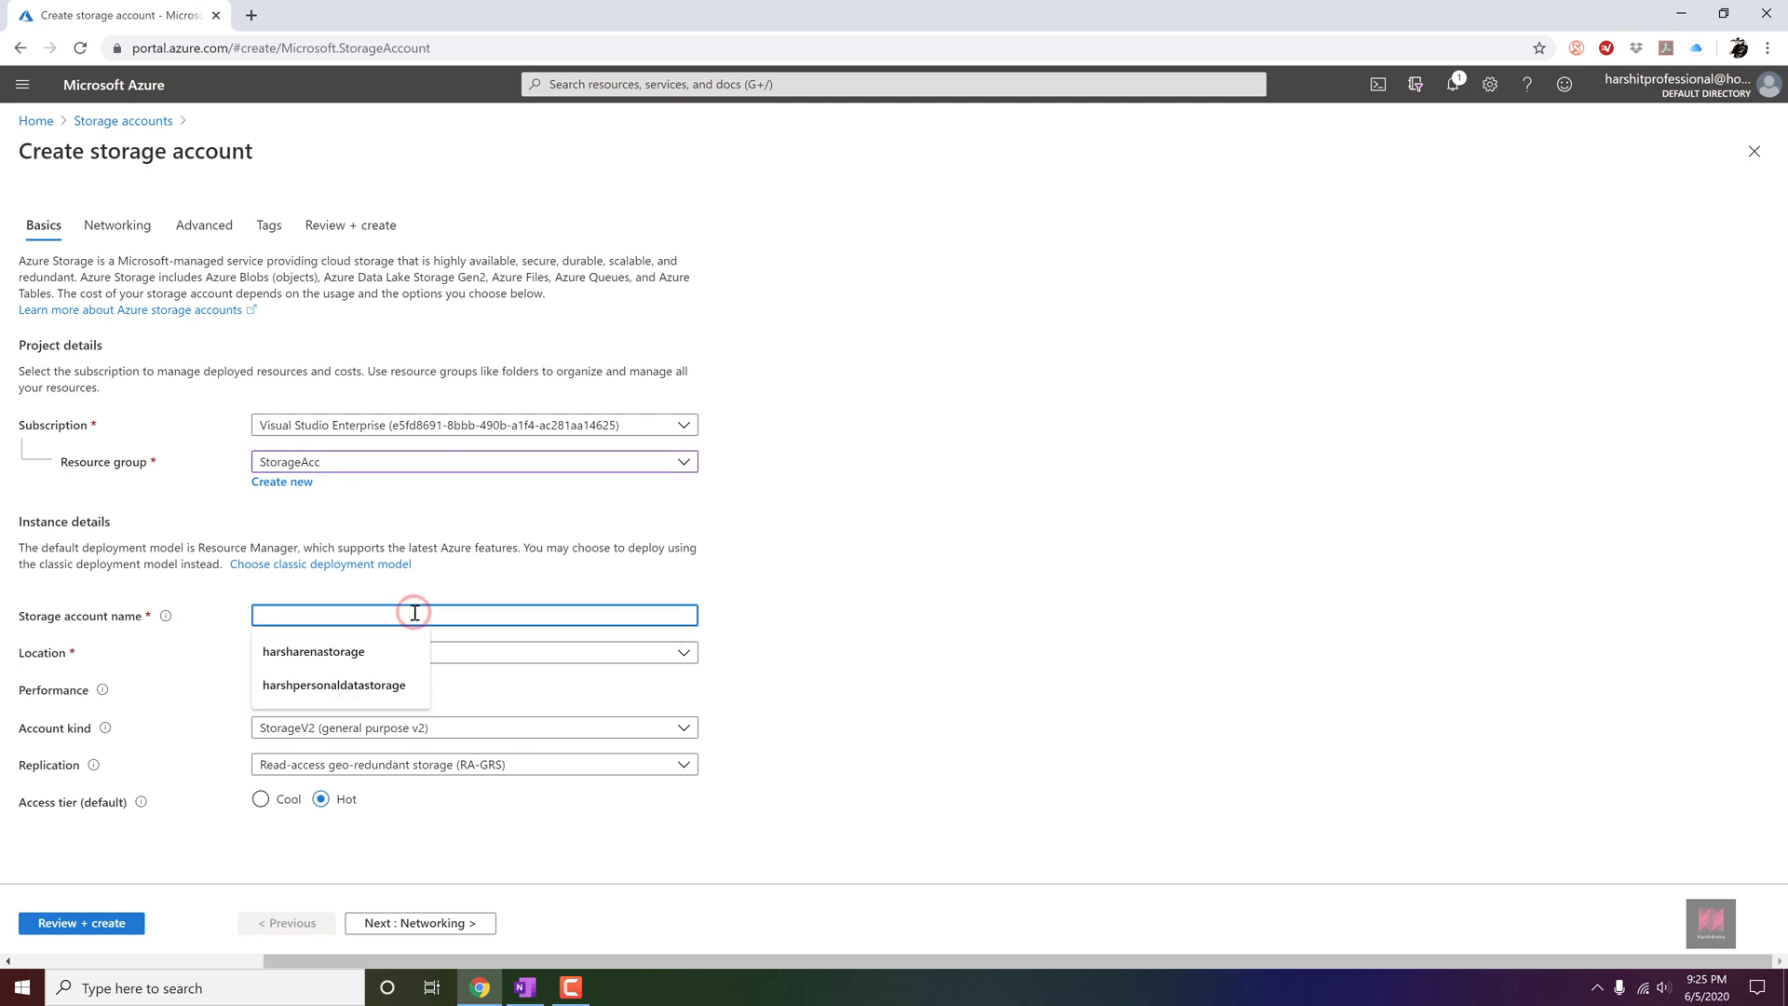
{"action": "left_click", "coordinate": [401, 651]}
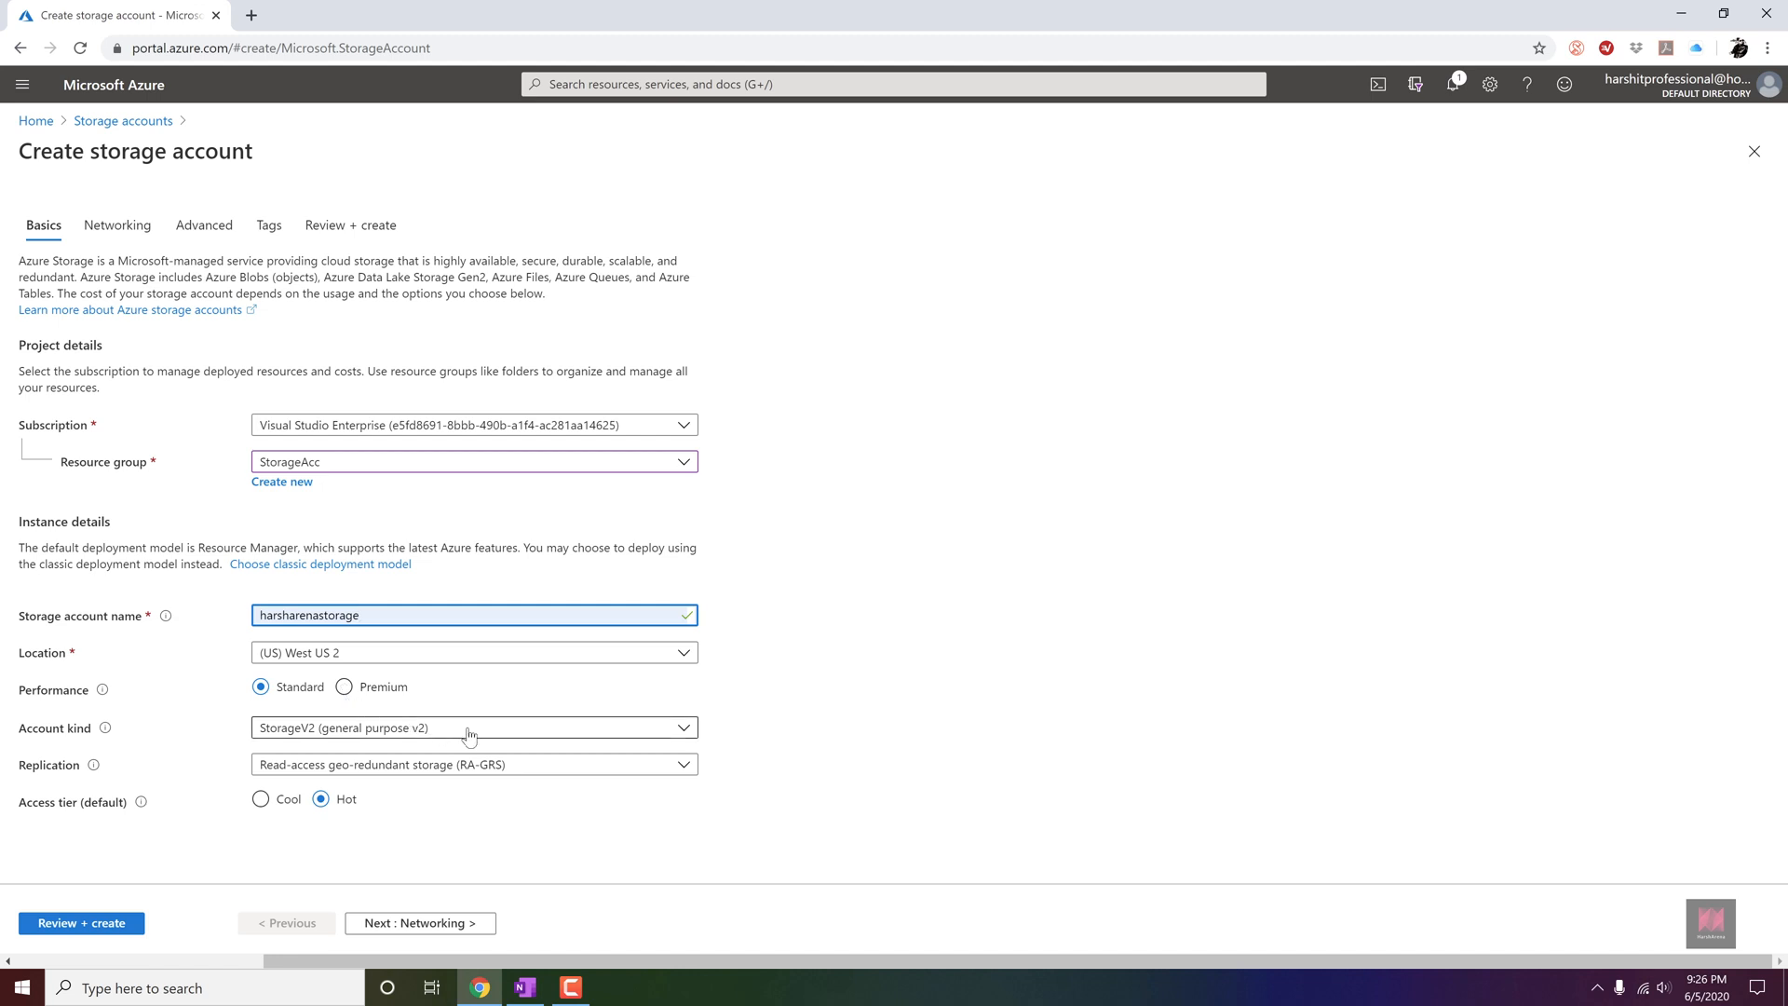
Set the account kind to StorageV2 (general purpose v2) and the replication to Geo-redundant storage (GRS).
{"action": "left_click", "coordinate": [506, 730]}
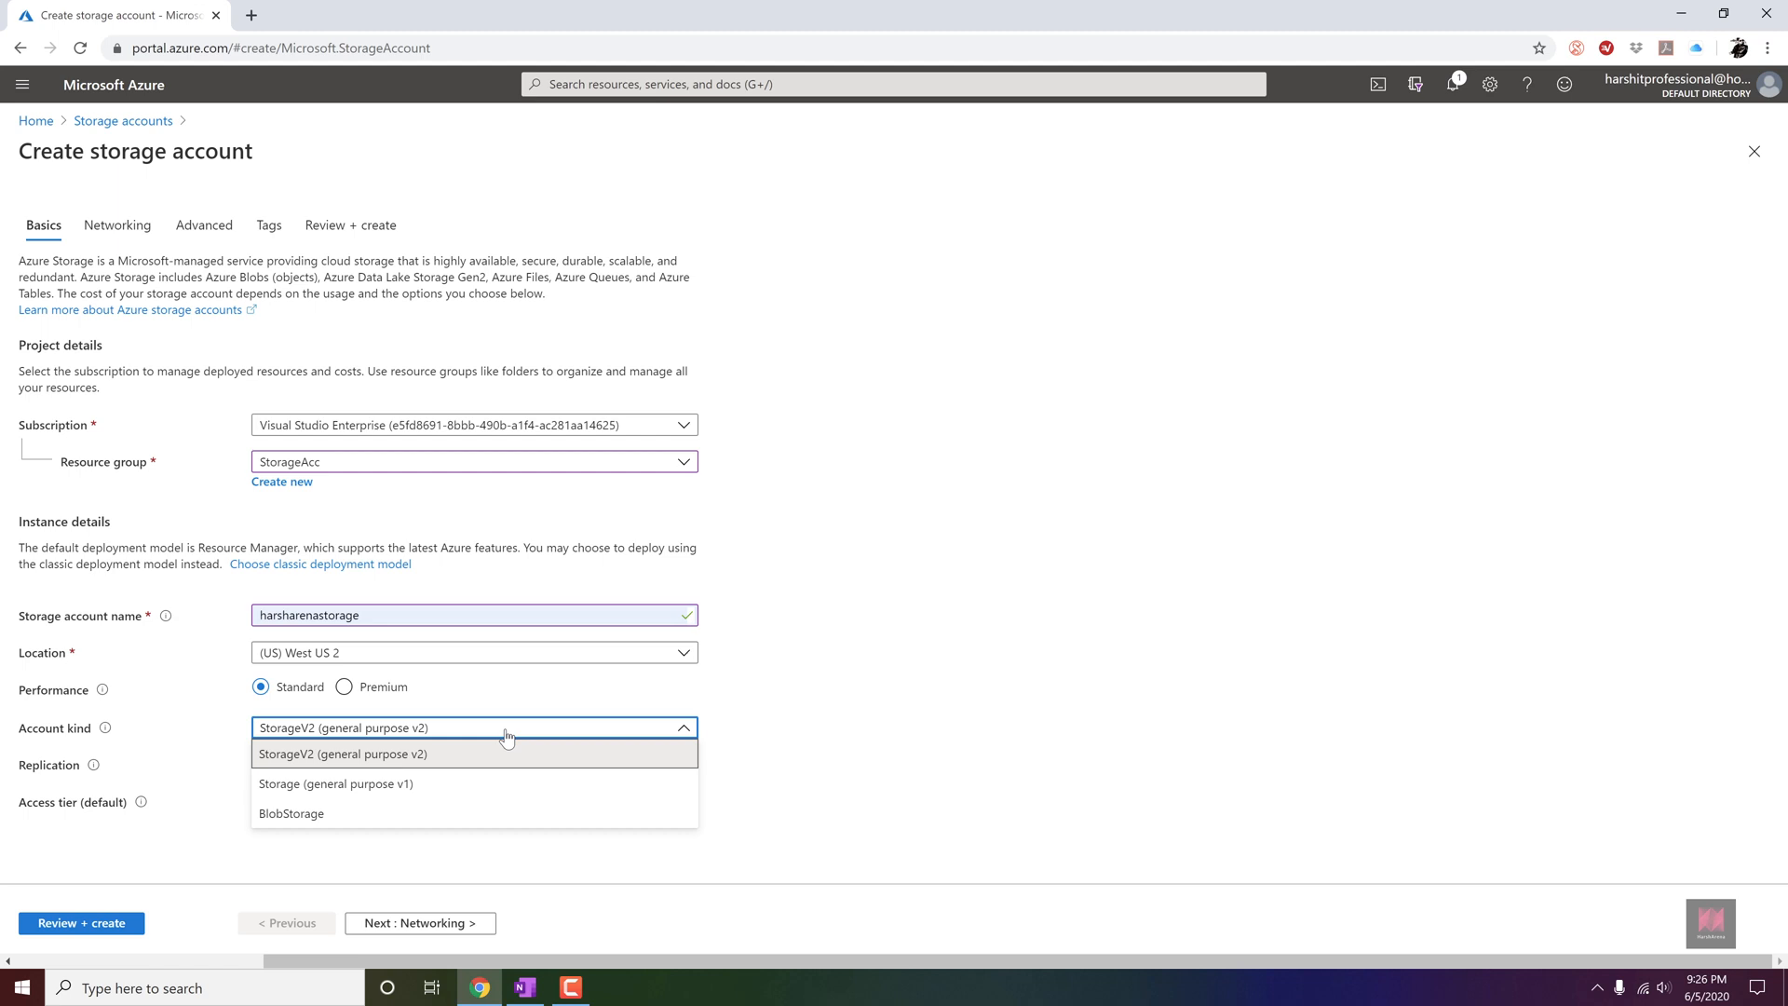
{"action": "left_click", "coordinate": [507, 752]}
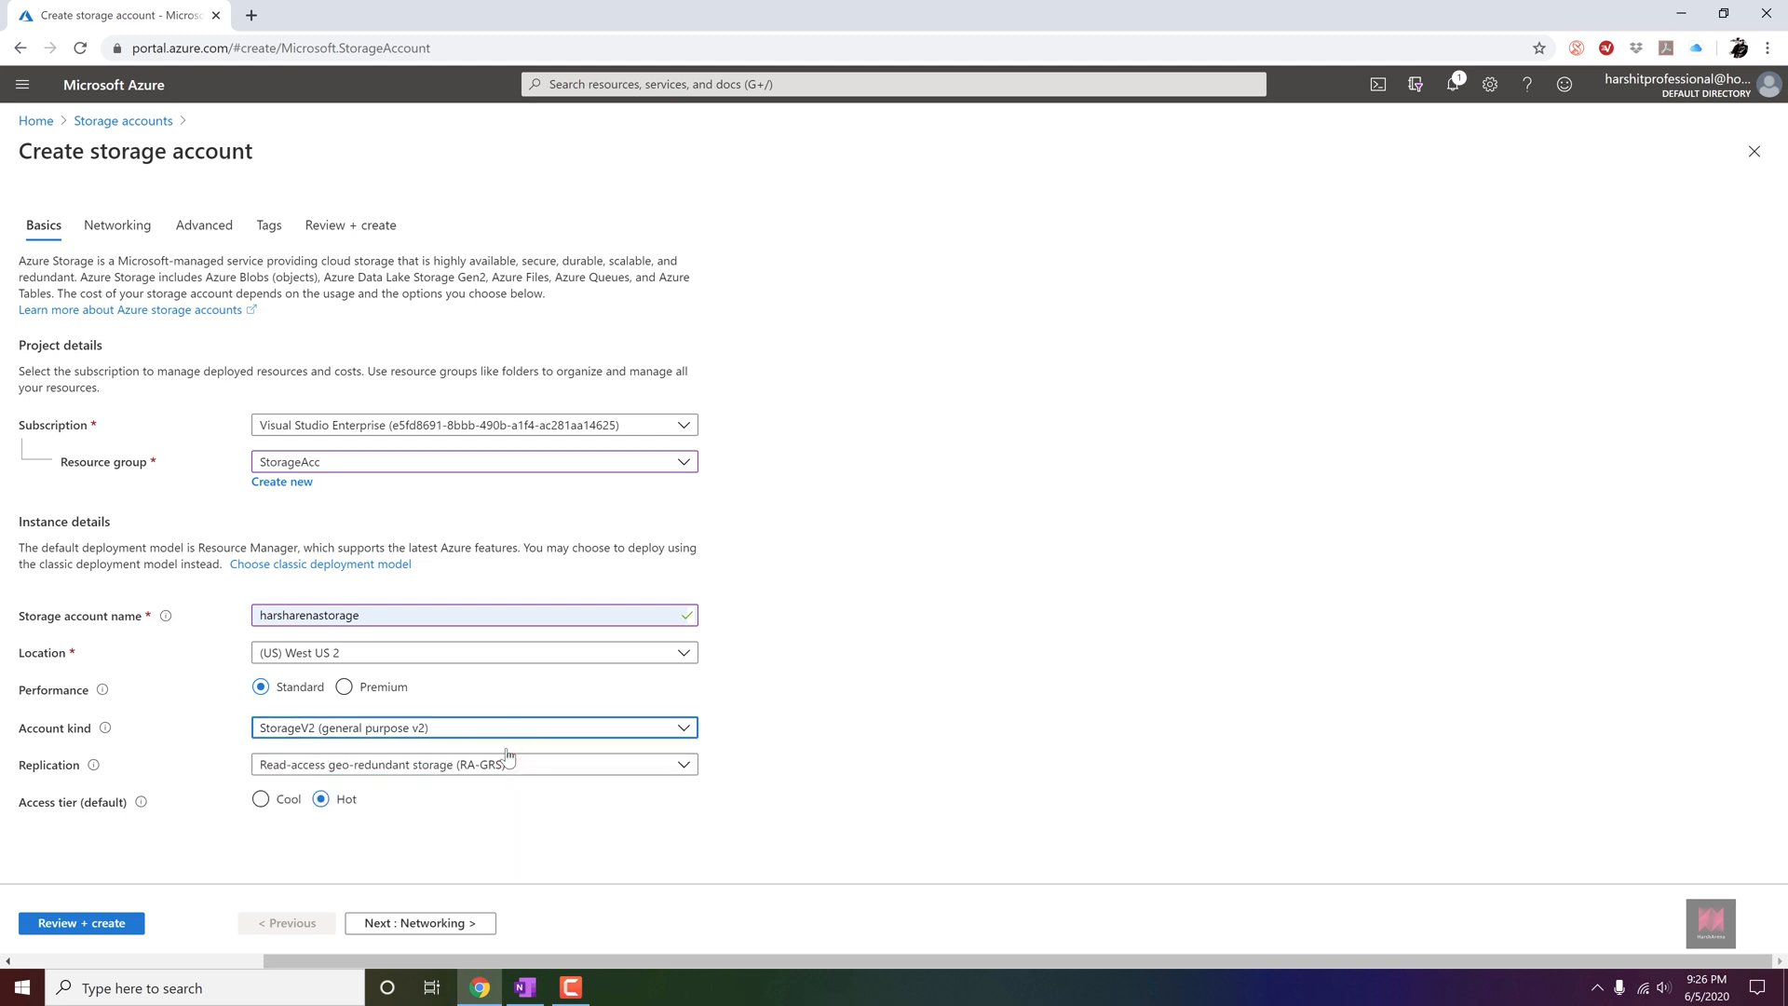
{"action": "left_click", "coordinate": [572, 775]}
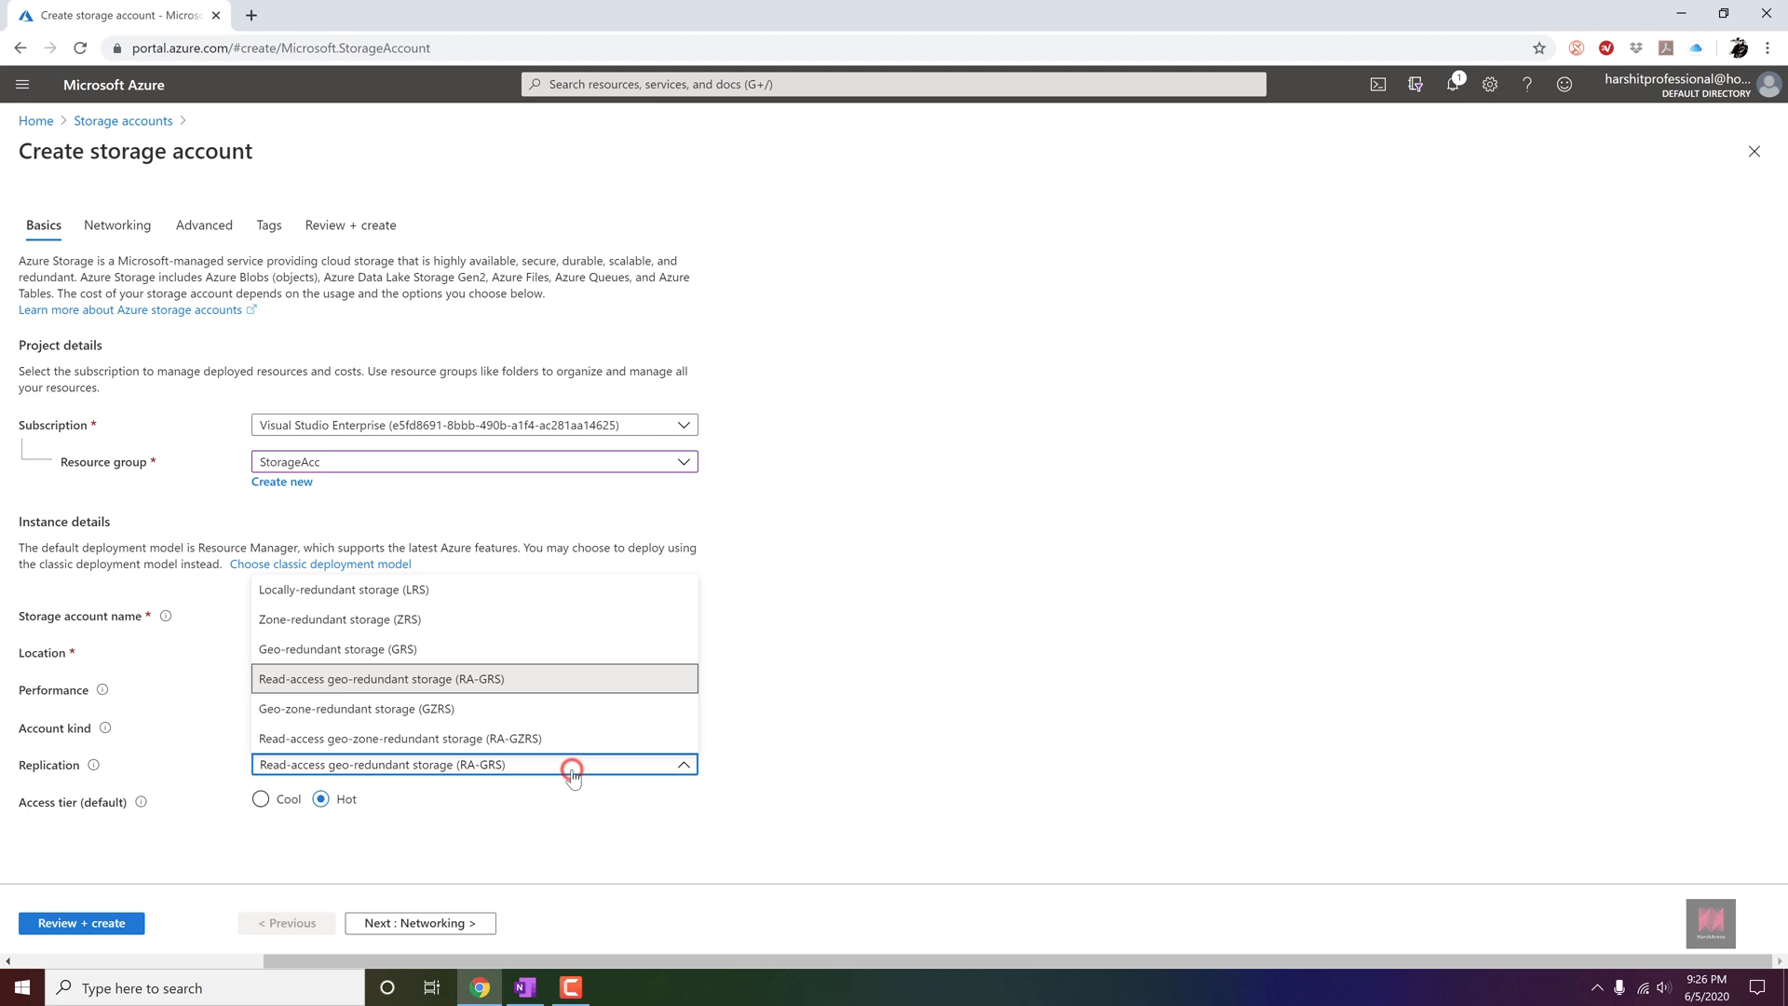
{"action": "left_click", "coordinate": [514, 651]}
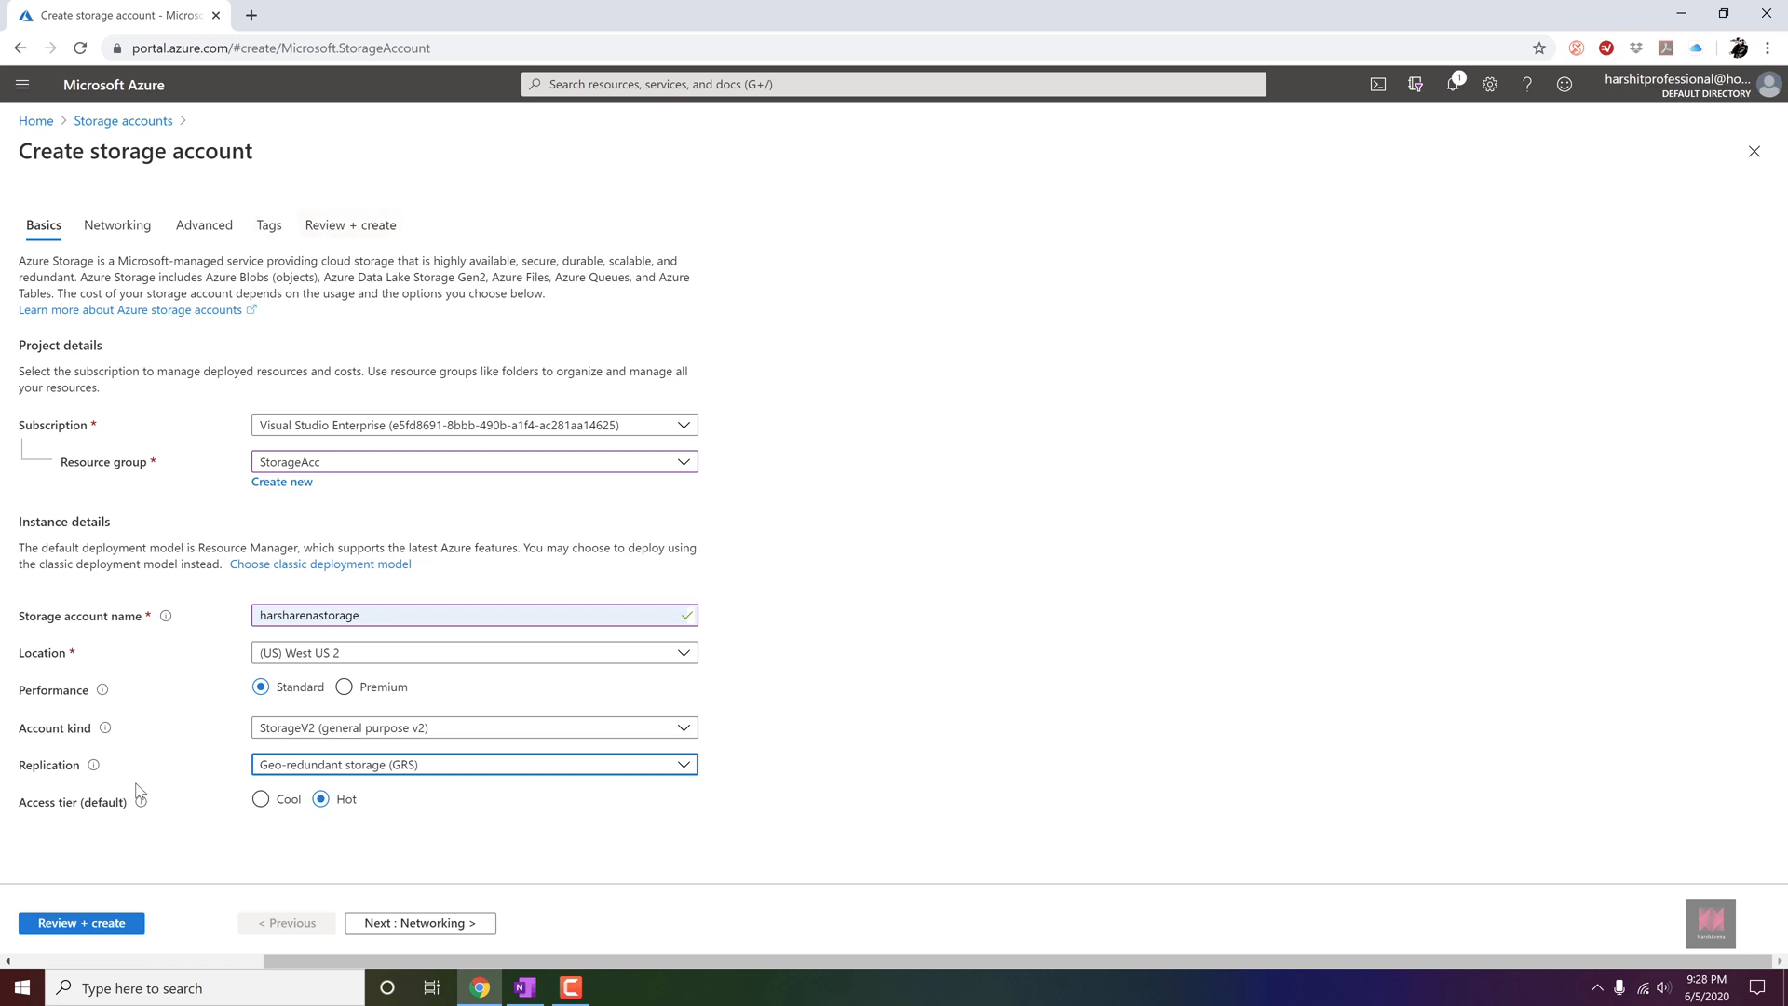
Review the storage account configuration, including the blob and file share soft delete settings, and create the account.
{"action": "left_click", "coordinate": [130, 923]}
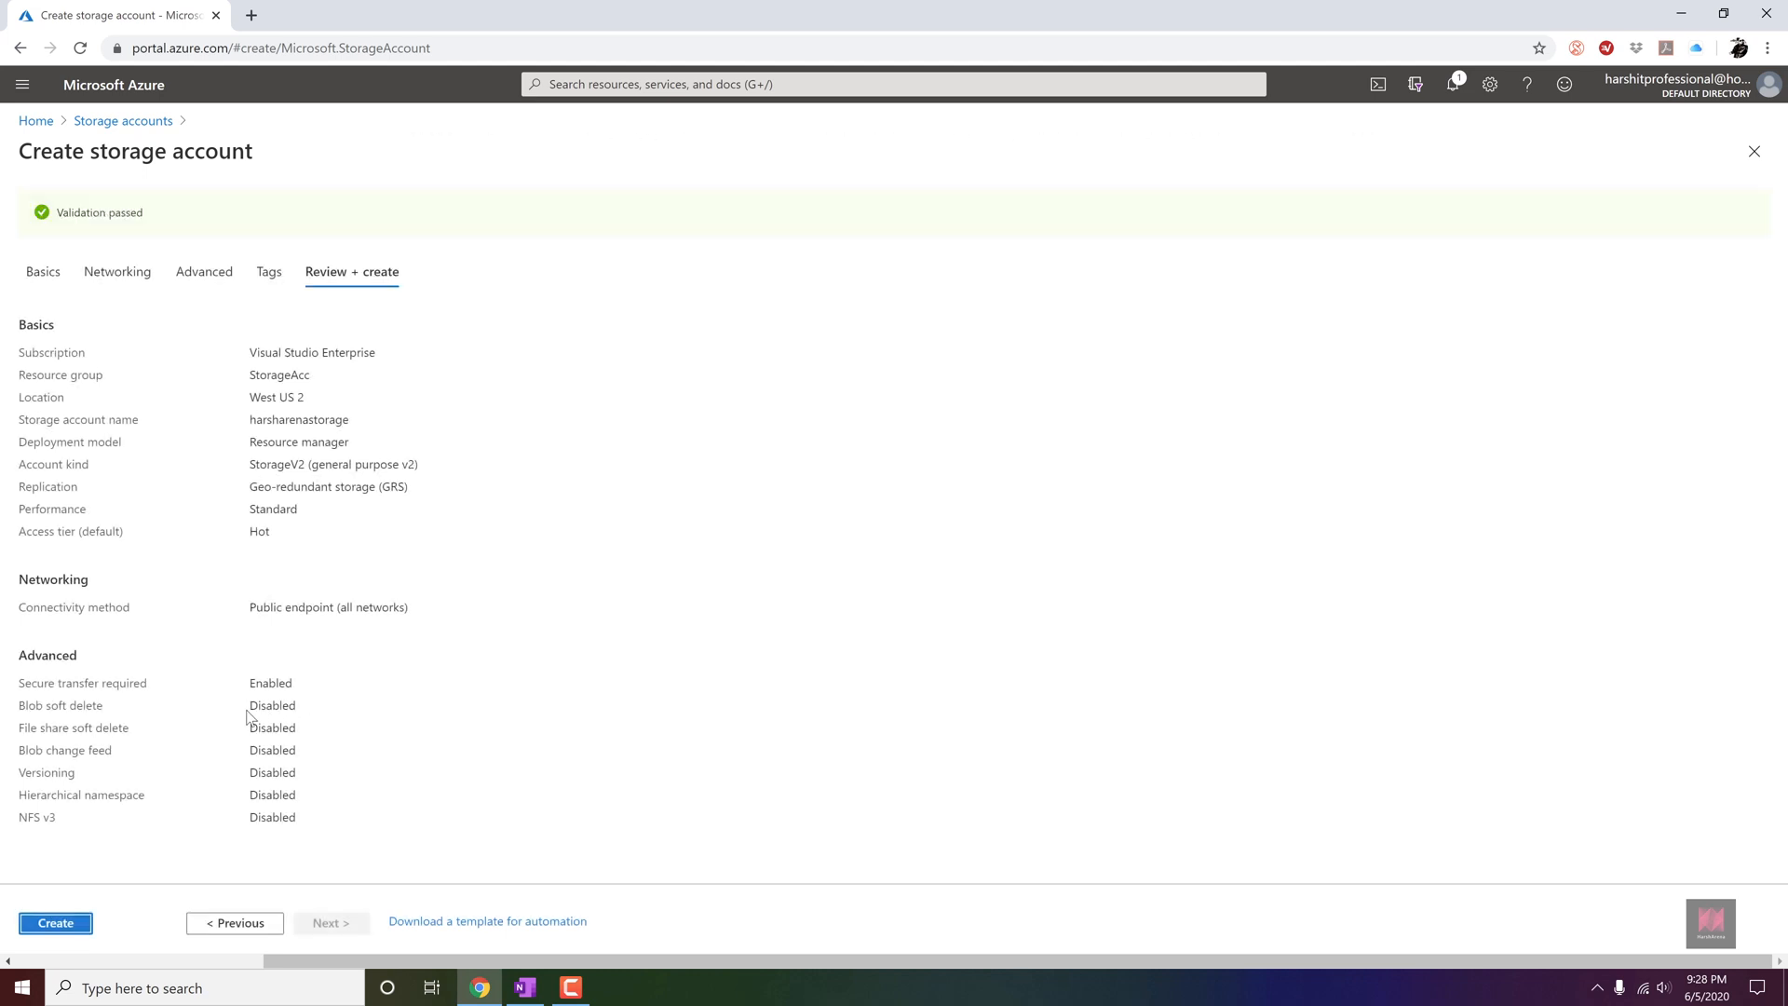
{"action": "left_click_drag", "start_coordinate": [249, 707], "coordinate": [298, 706]}
{"action": "left_click_drag", "start_coordinate": [250, 728], "coordinate": [294, 729]}
{"action": "left_click", "coordinate": [56, 923]}
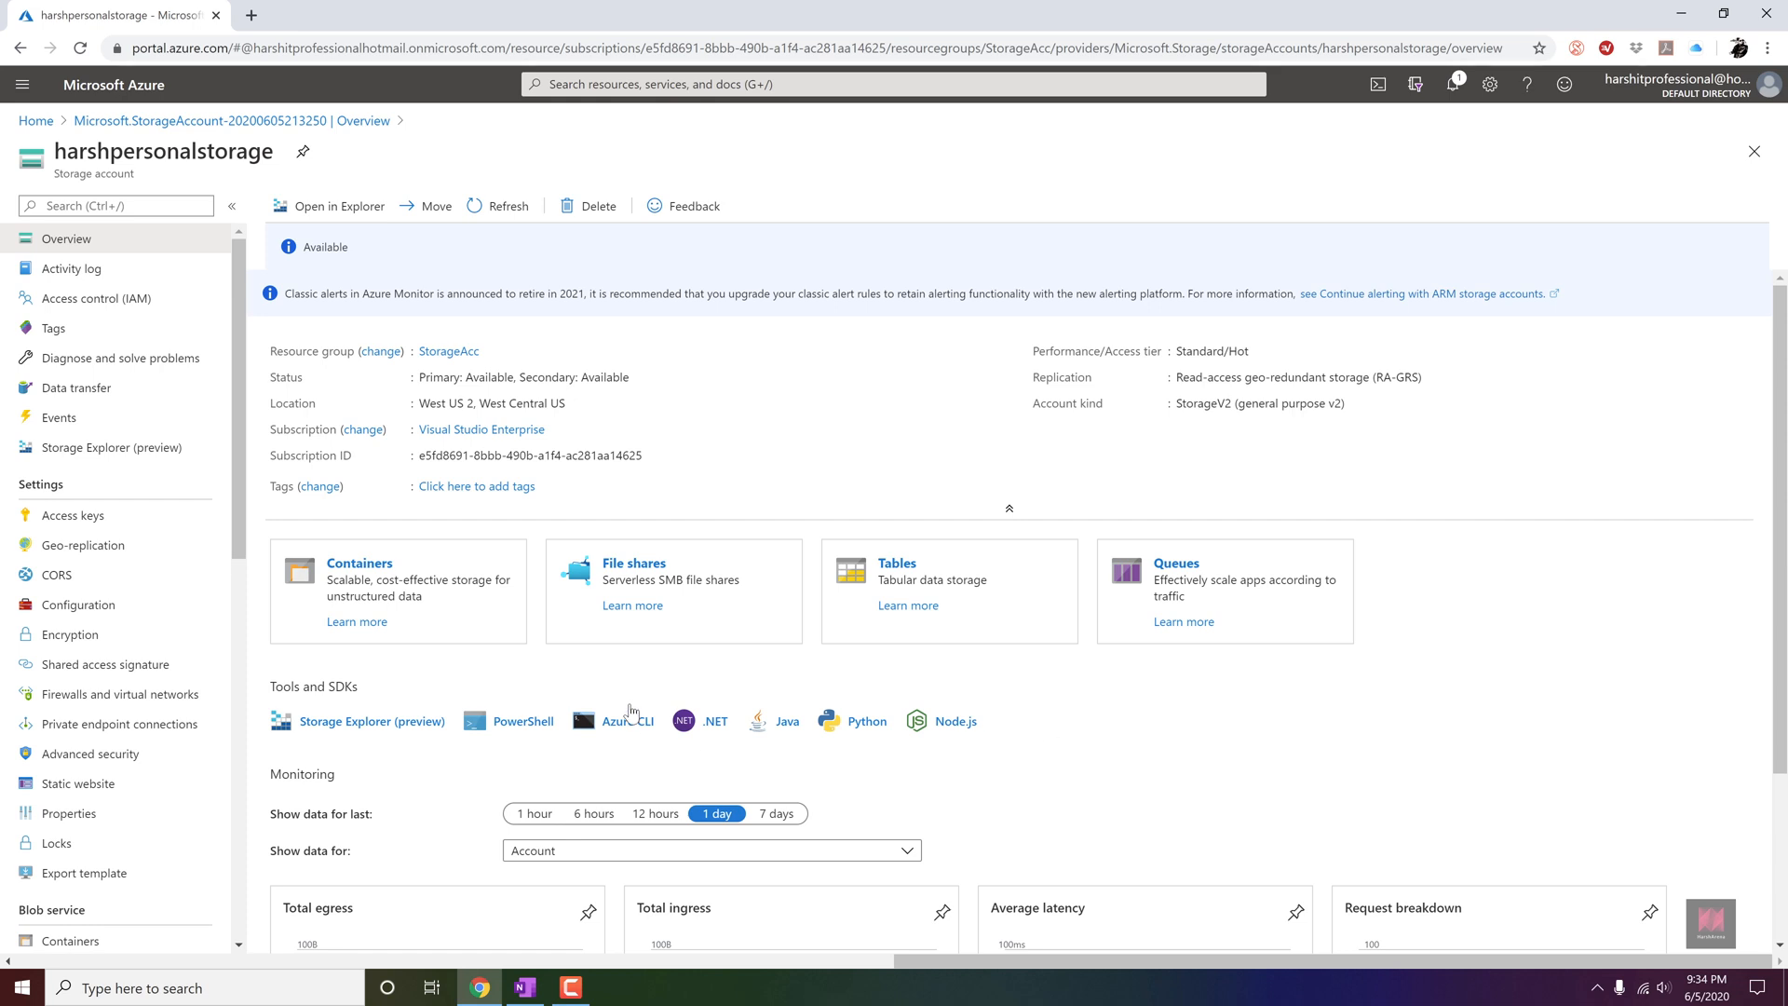
Create a blob container named harshblob with public access level Container (anonymous read access for containers and blobs).
{"action": "left_click", "coordinate": [387, 570]}
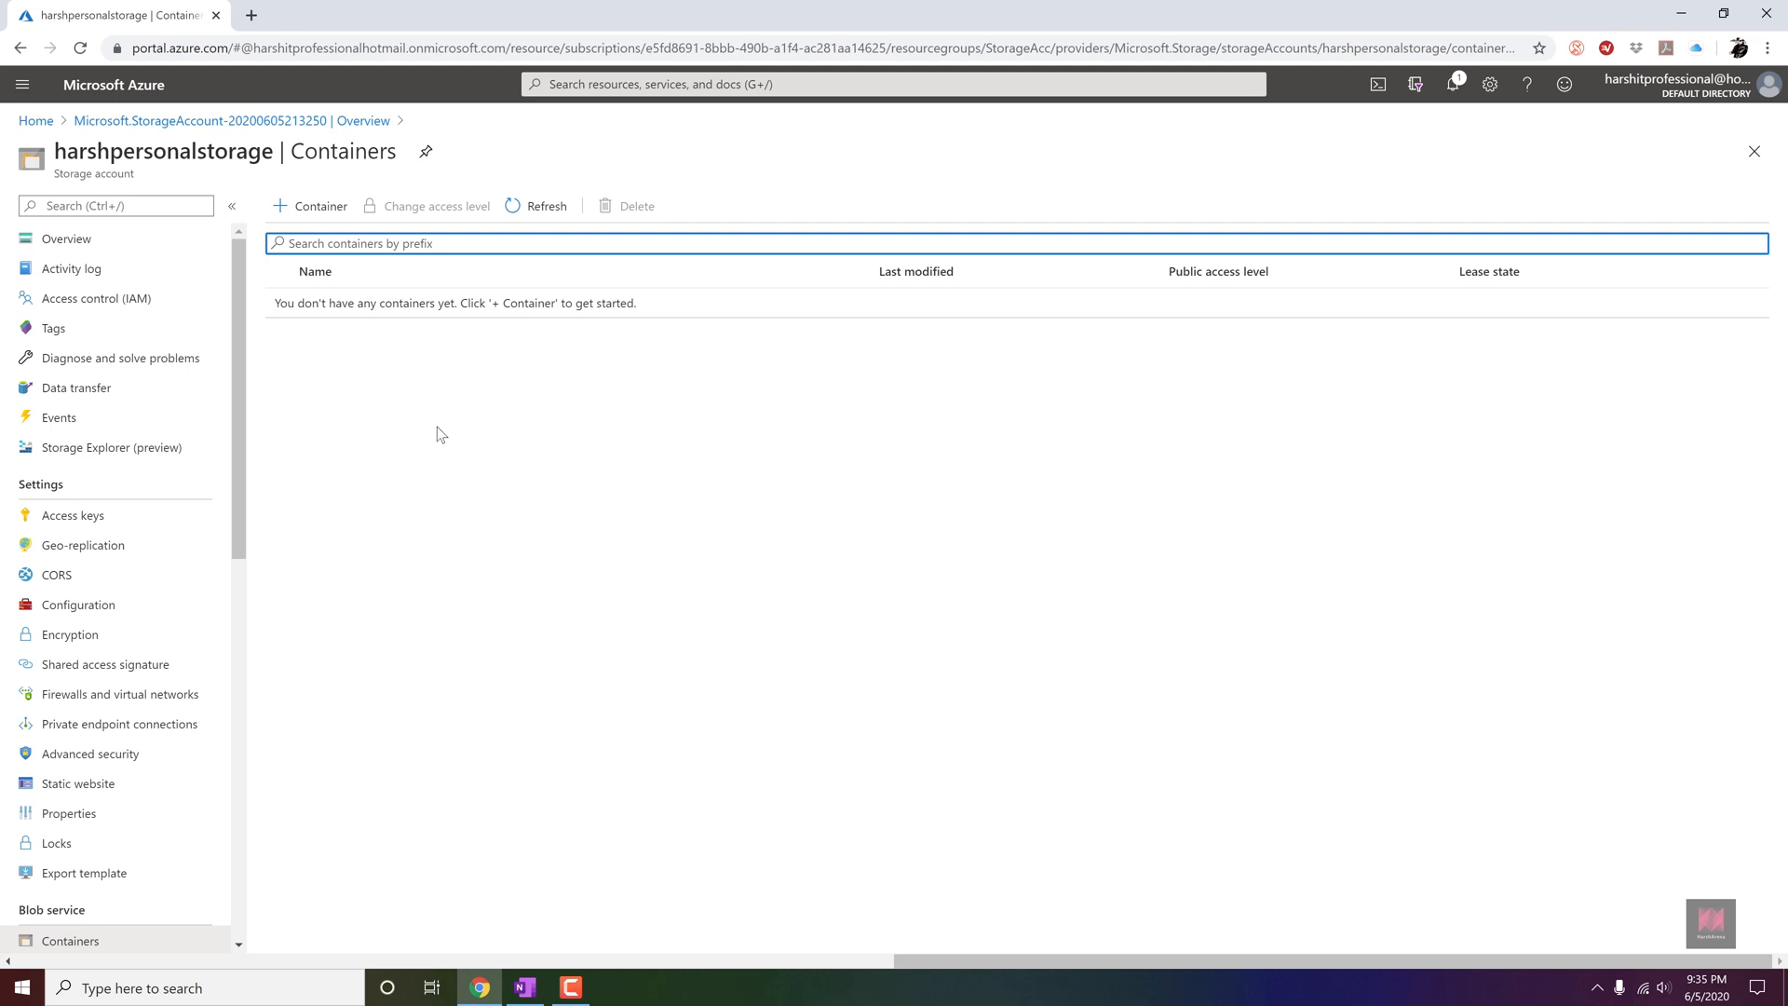
{"action": "left_click", "coordinate": [331, 207]}
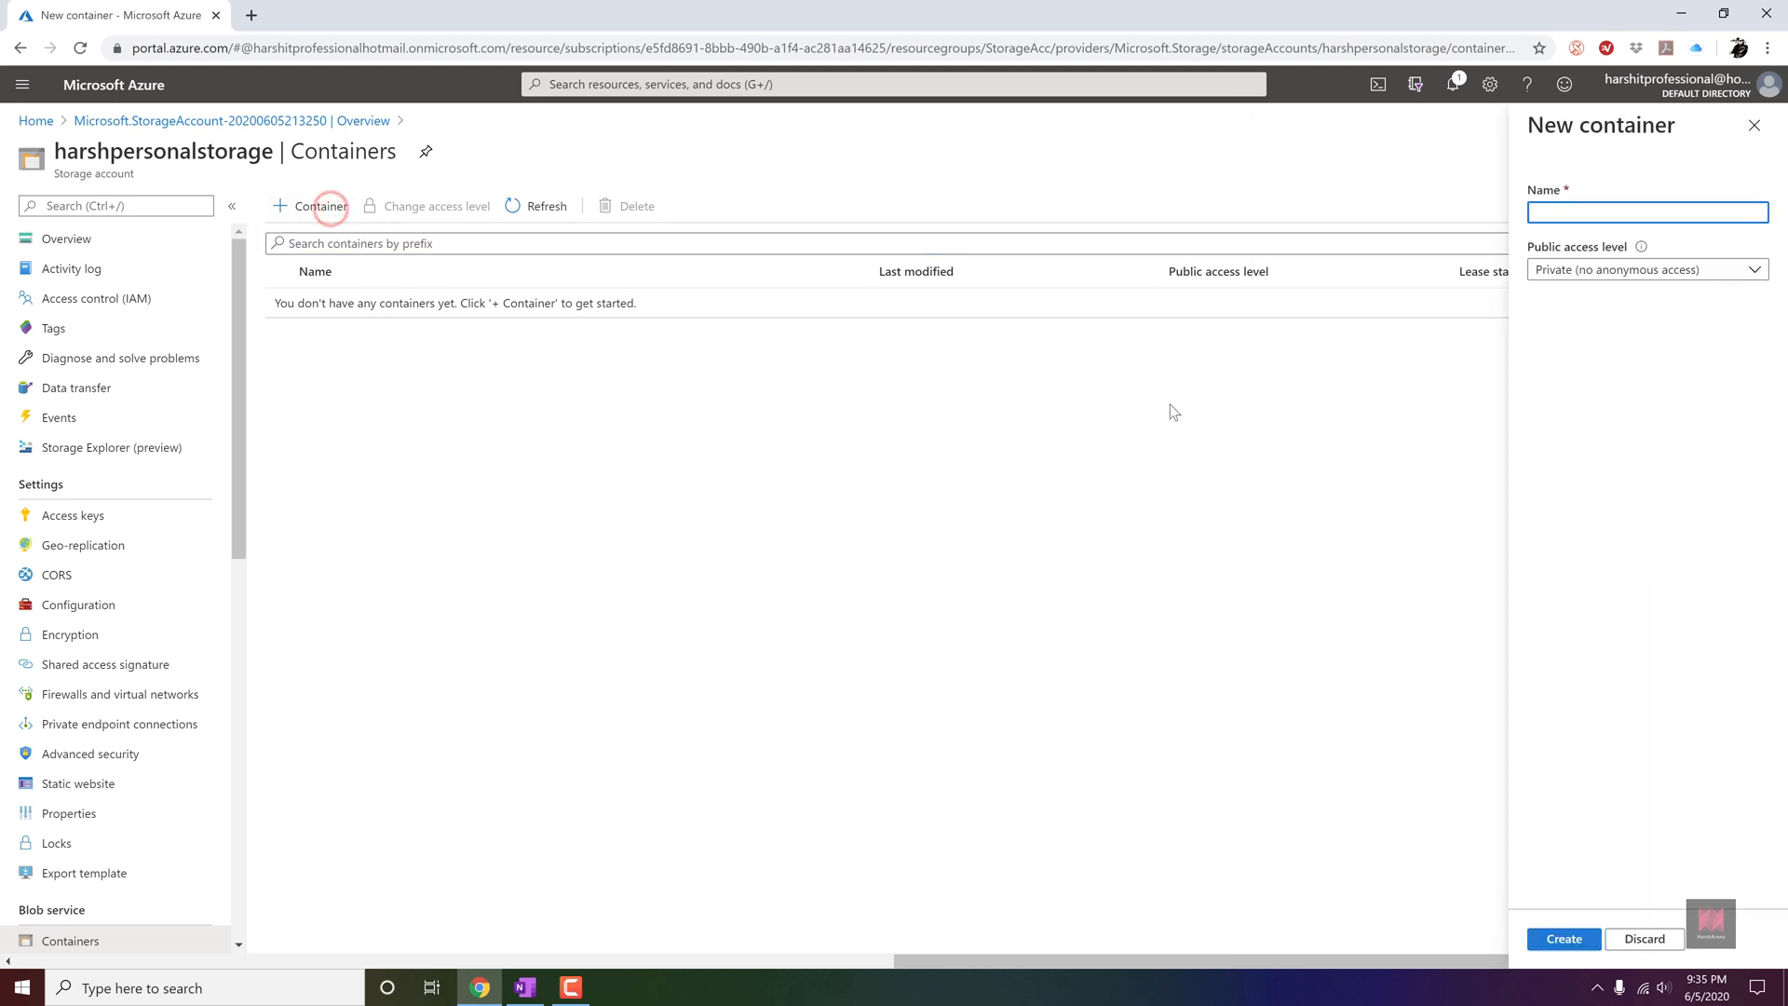
{"action": "type", "text": "harshblob"}
{"action": "left_click", "coordinate": [1640, 276]}
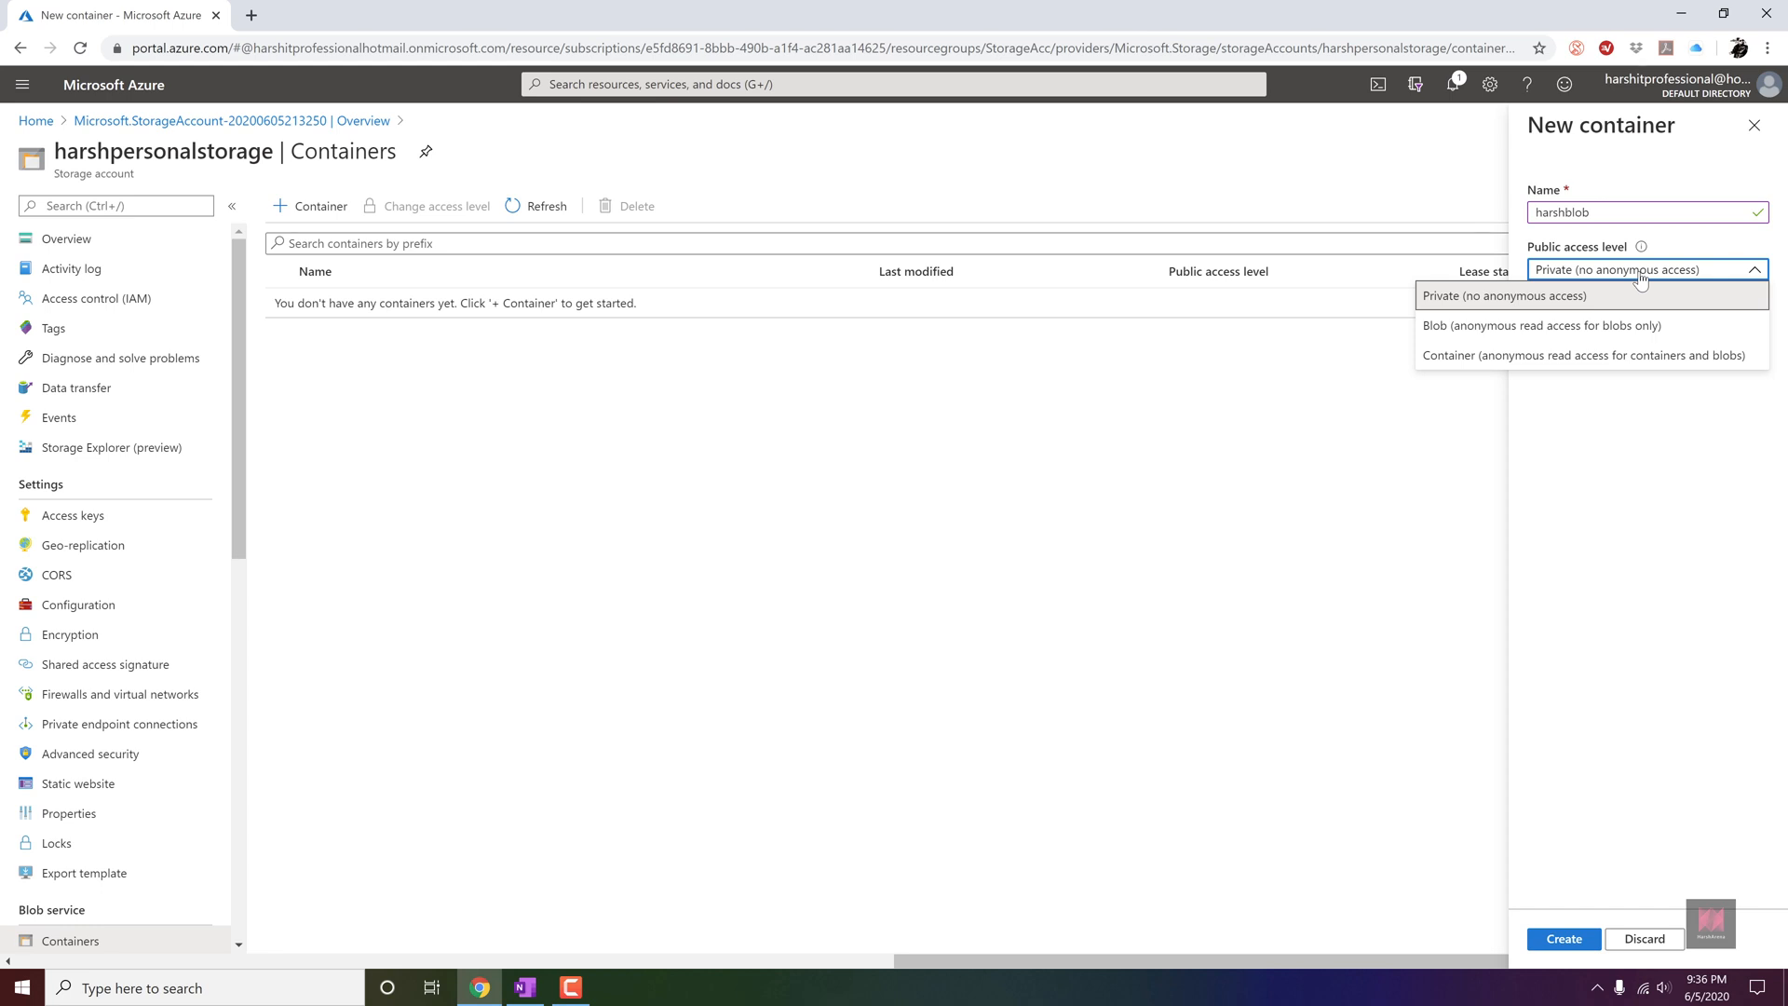
{"action": "left_click", "coordinate": [1639, 358]}
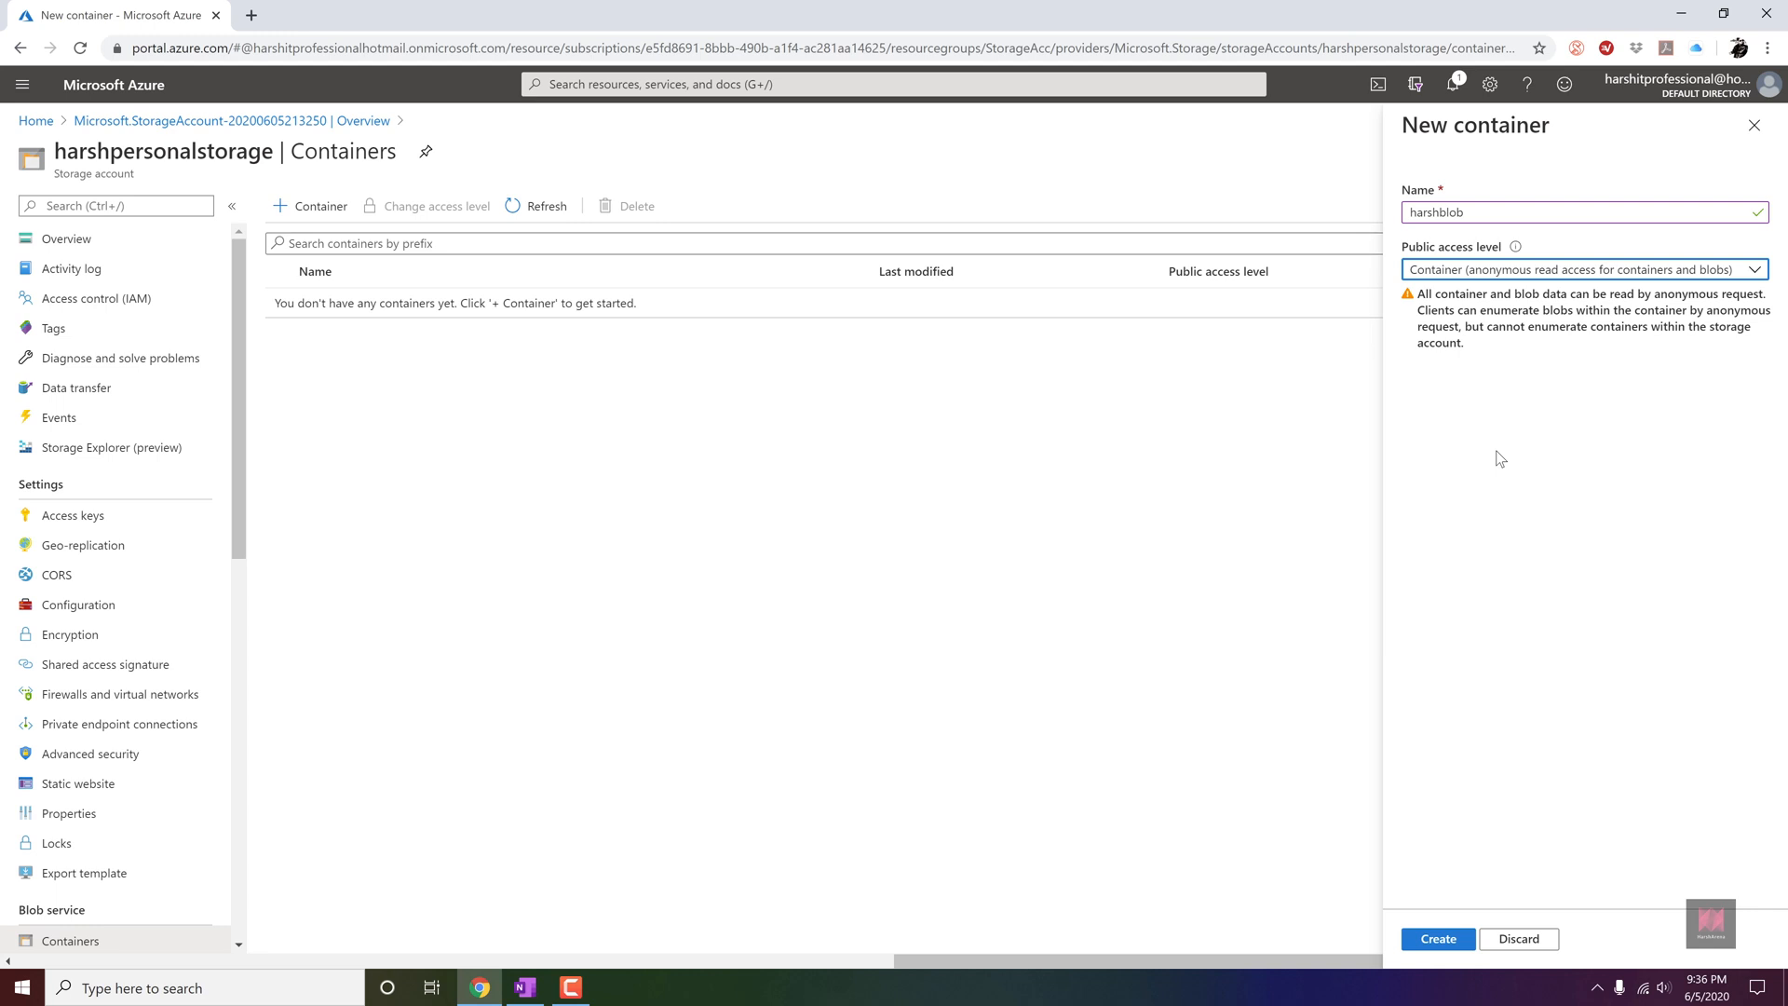
{"action": "left_click", "coordinate": [1459, 939]}
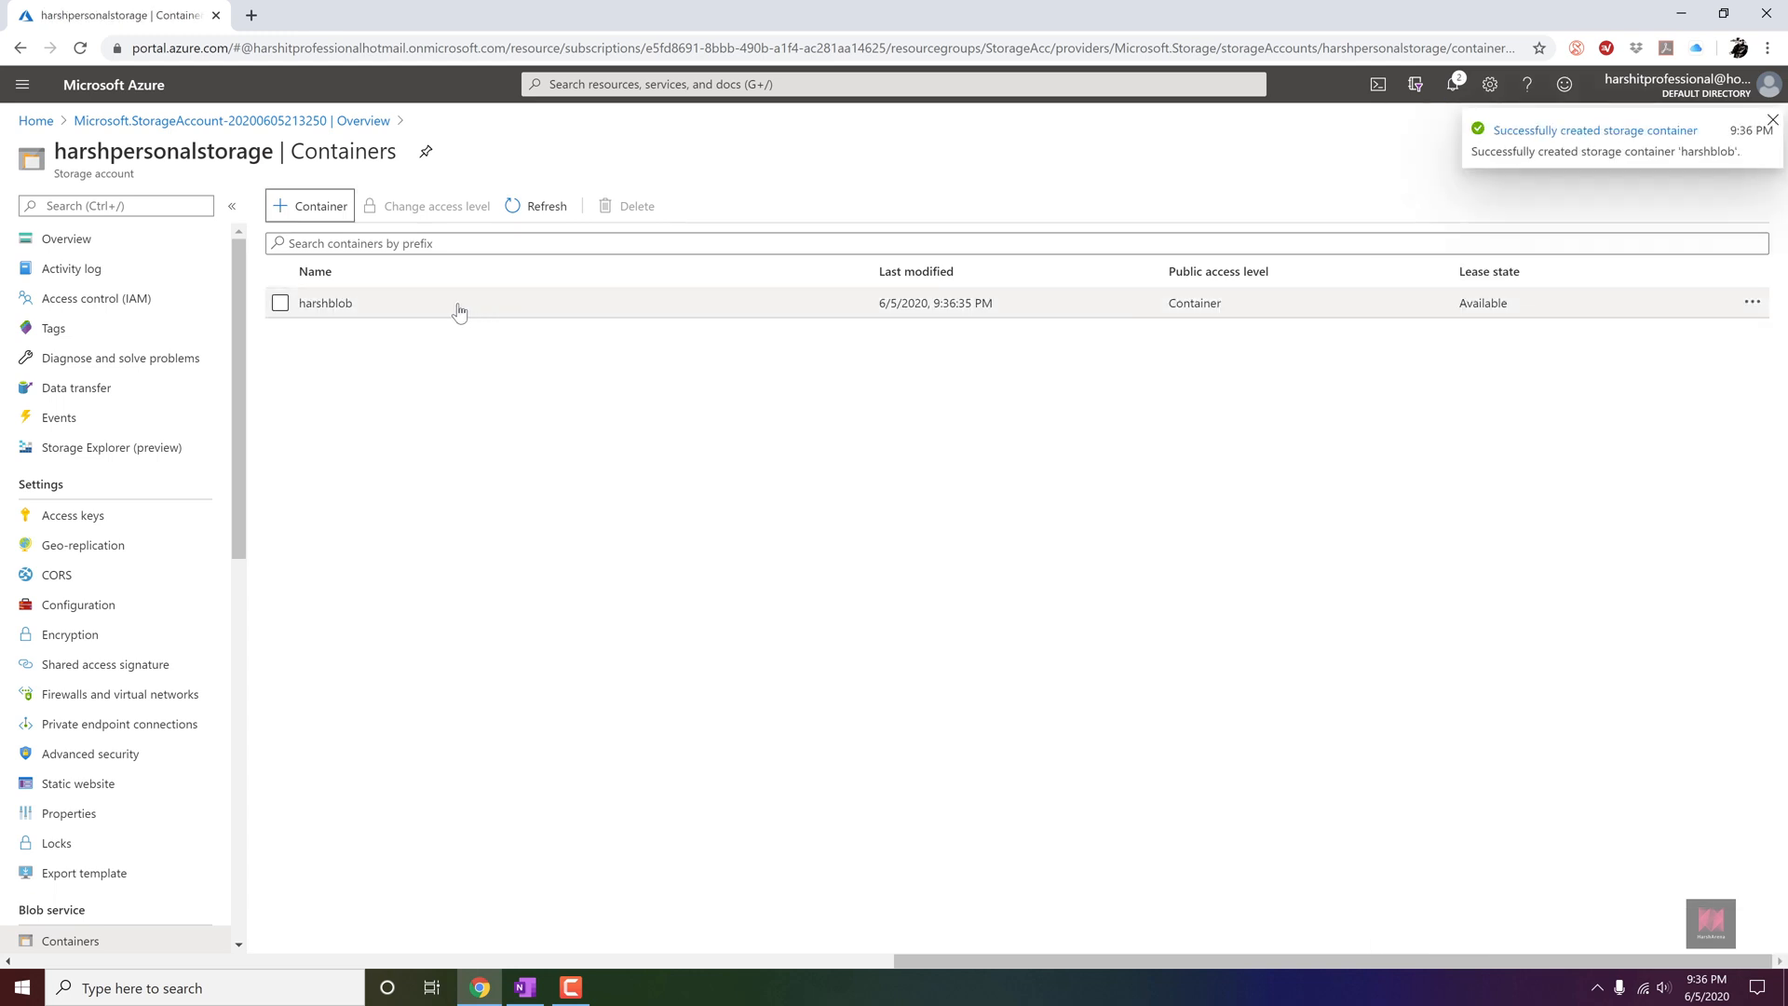
Upload logo.png to the harshblob container as a block blob with 4 MB block size and Hot (Inferred) access tier.
{"action": "left_click", "coordinate": [459, 311]}
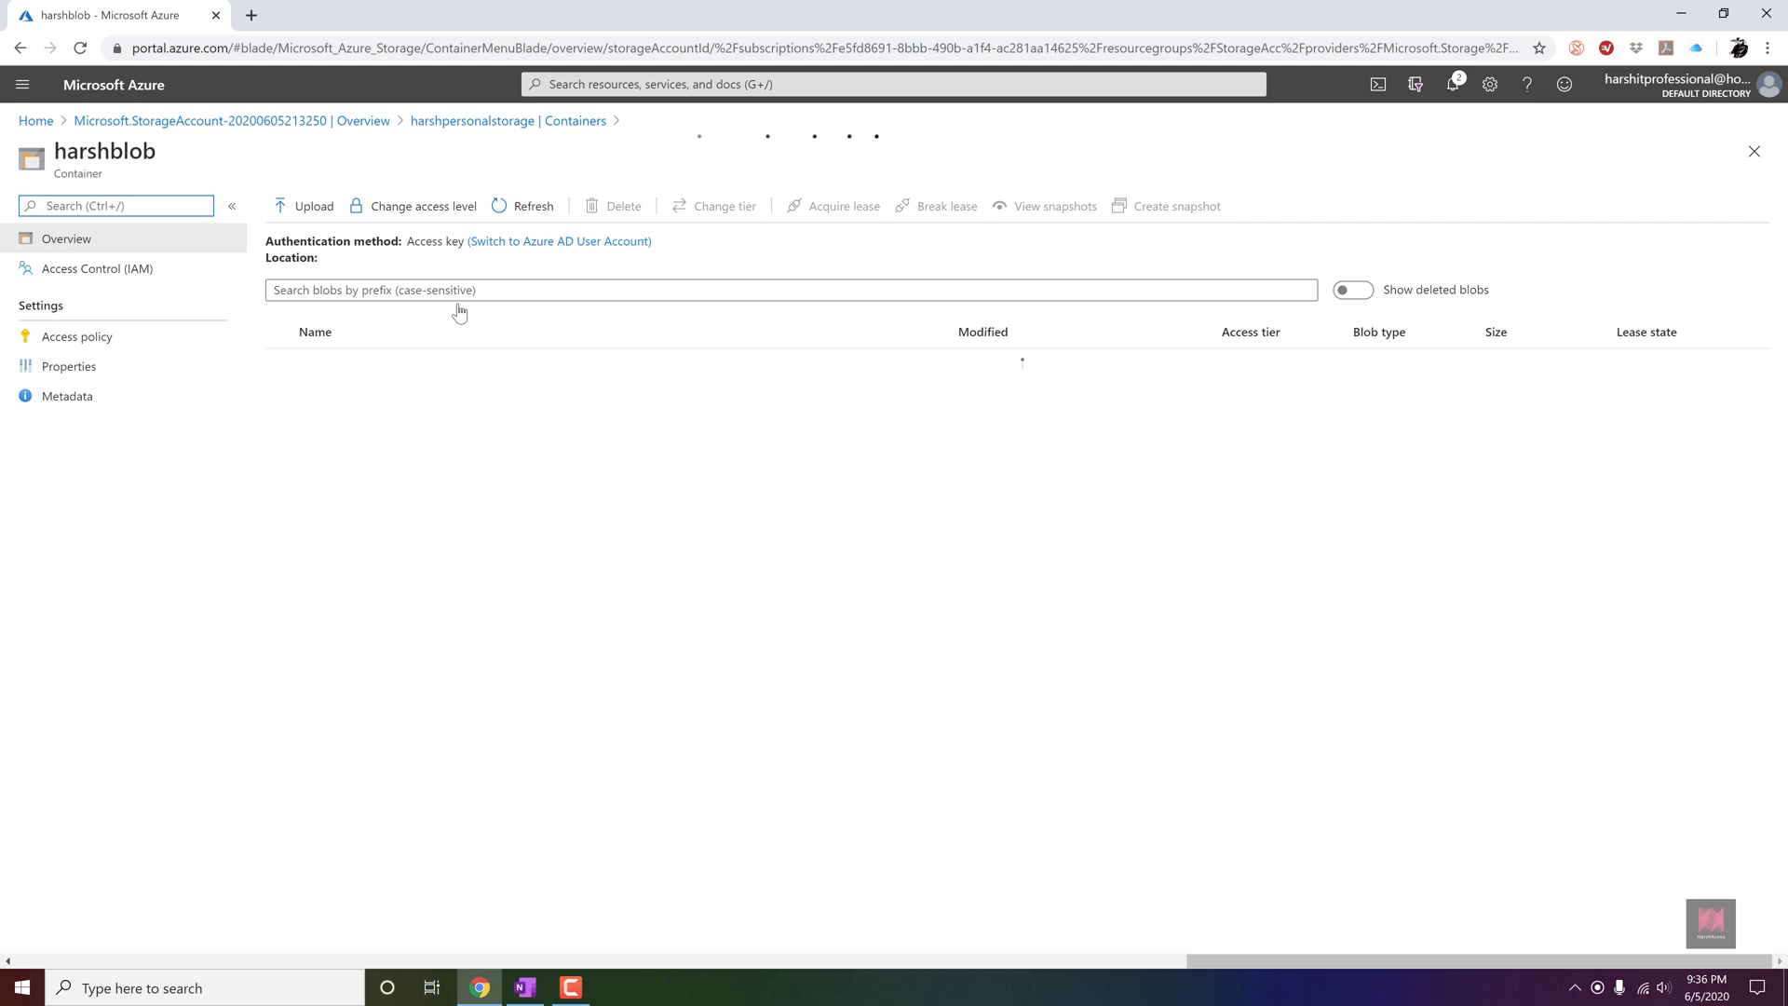
{"action": "left_click", "coordinate": [325, 209]}
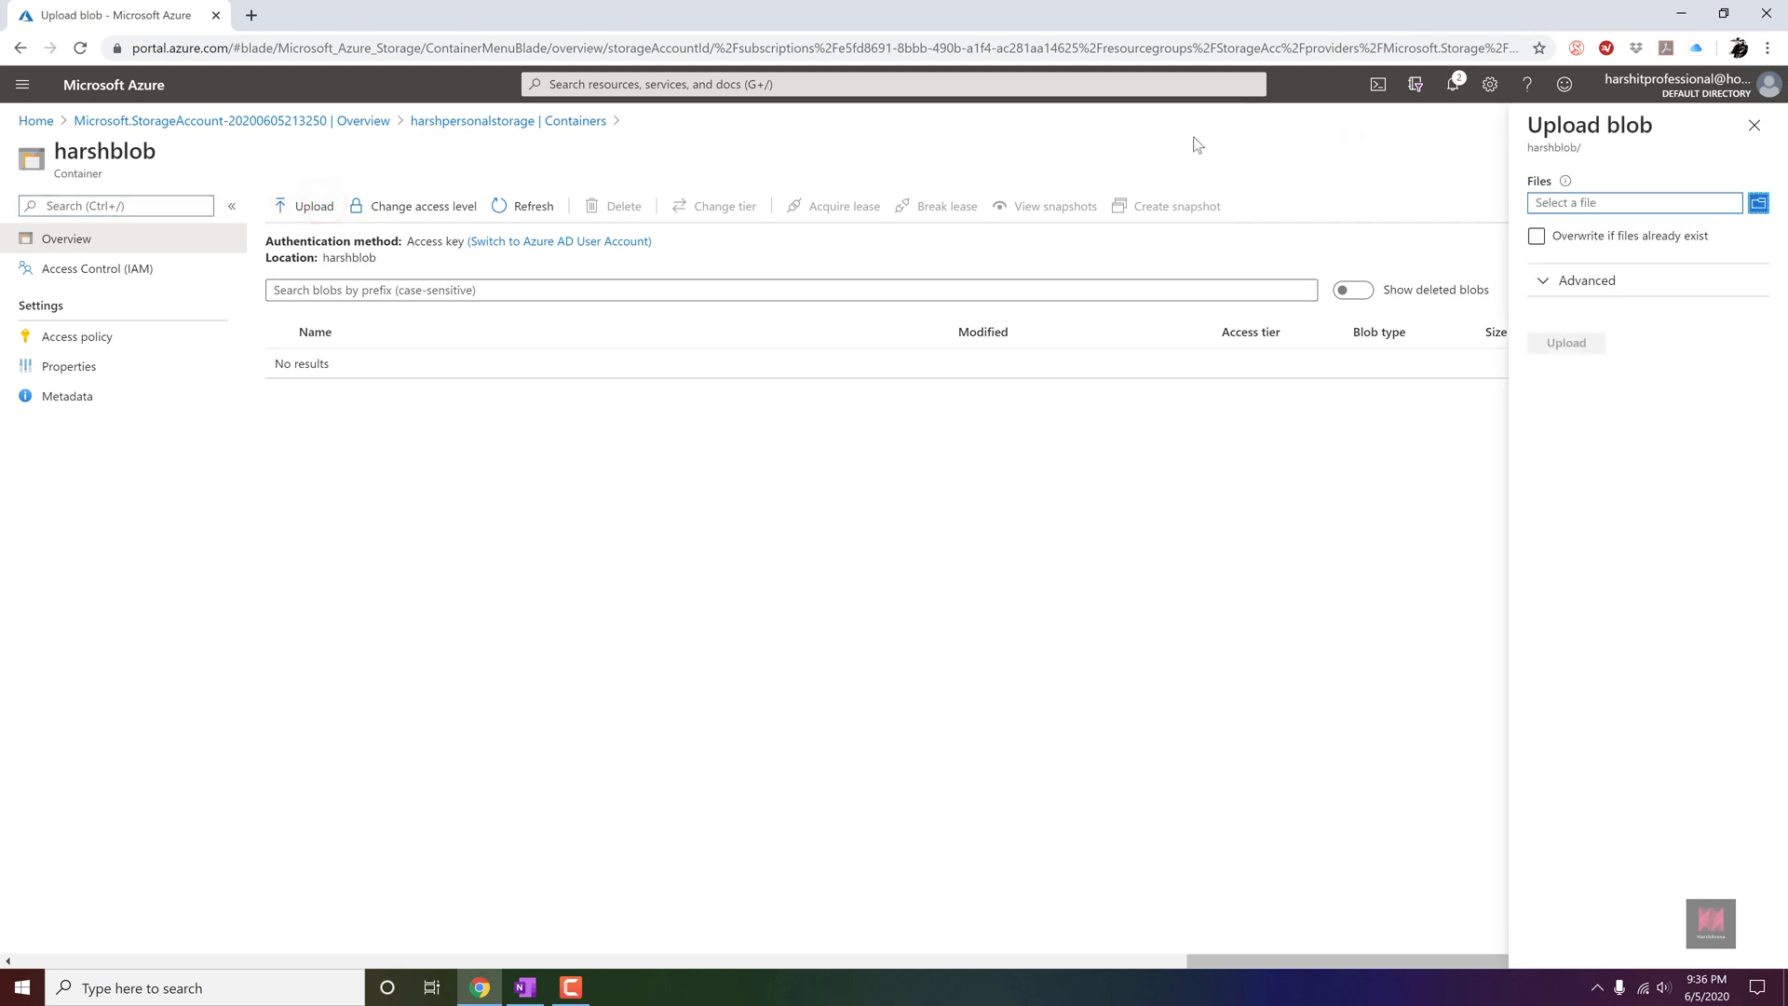
{"action": "left_click", "coordinate": [1758, 202]}
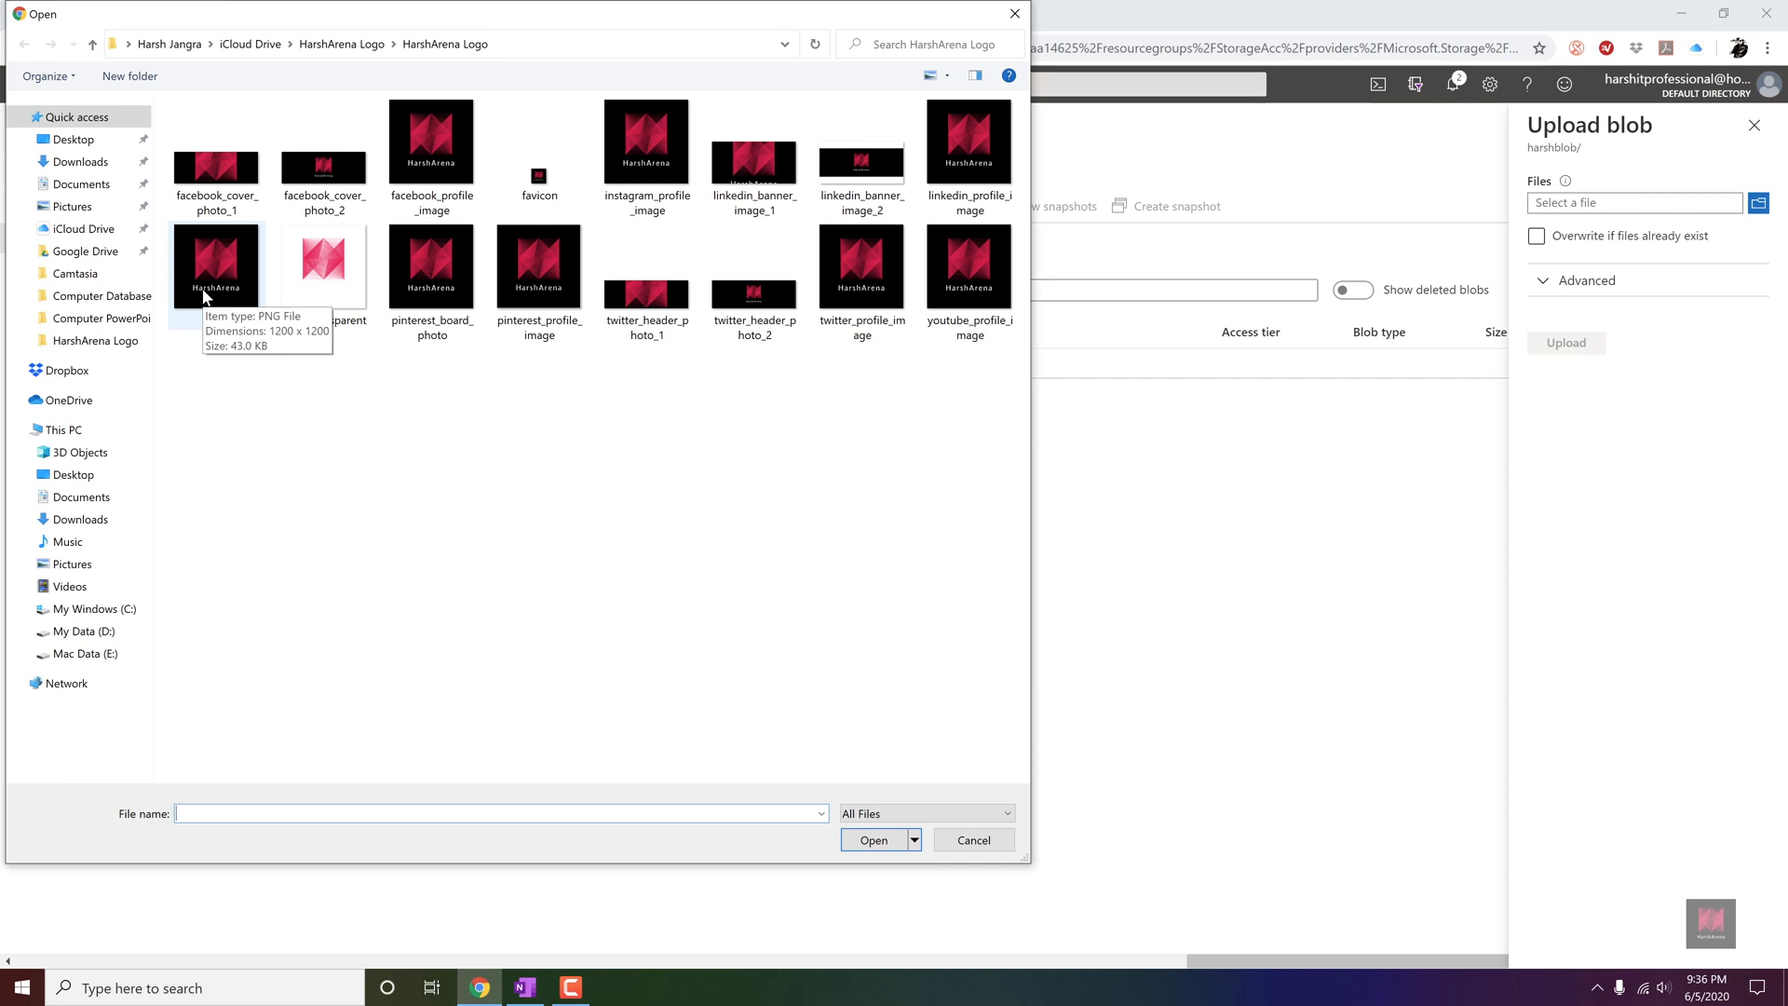
{"action": "left_click", "coordinate": [205, 279]}
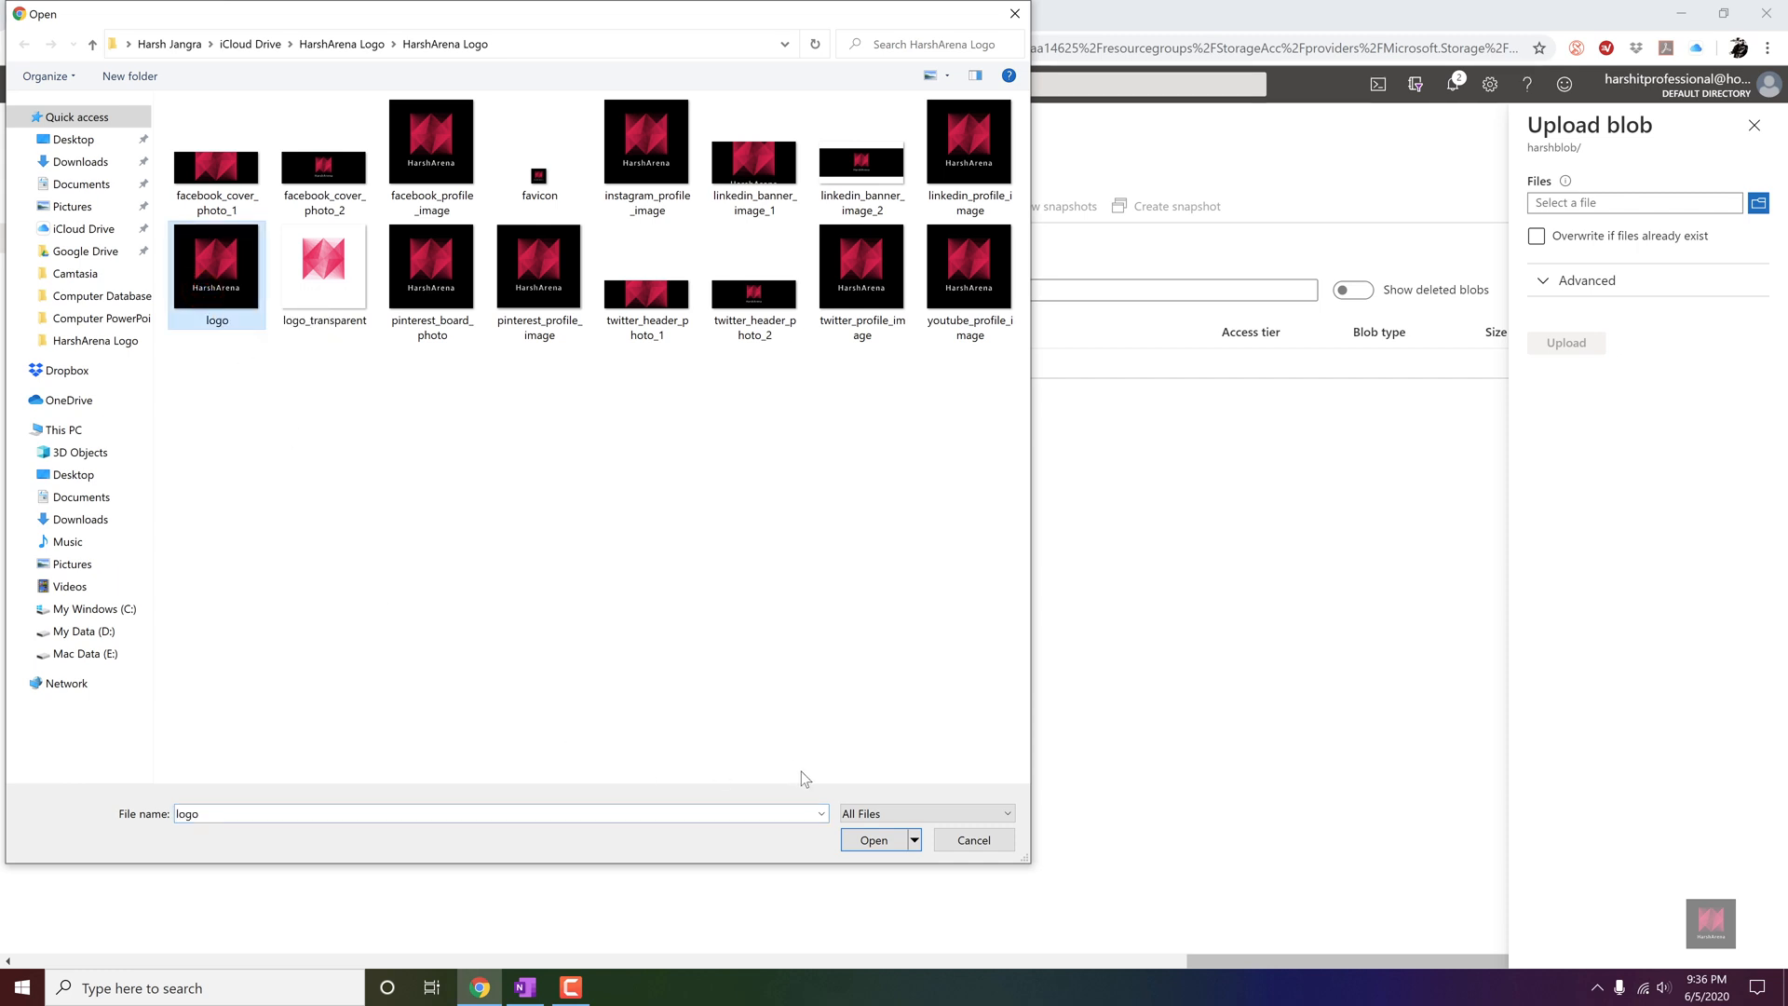
{"action": "left_click", "coordinate": [889, 845]}
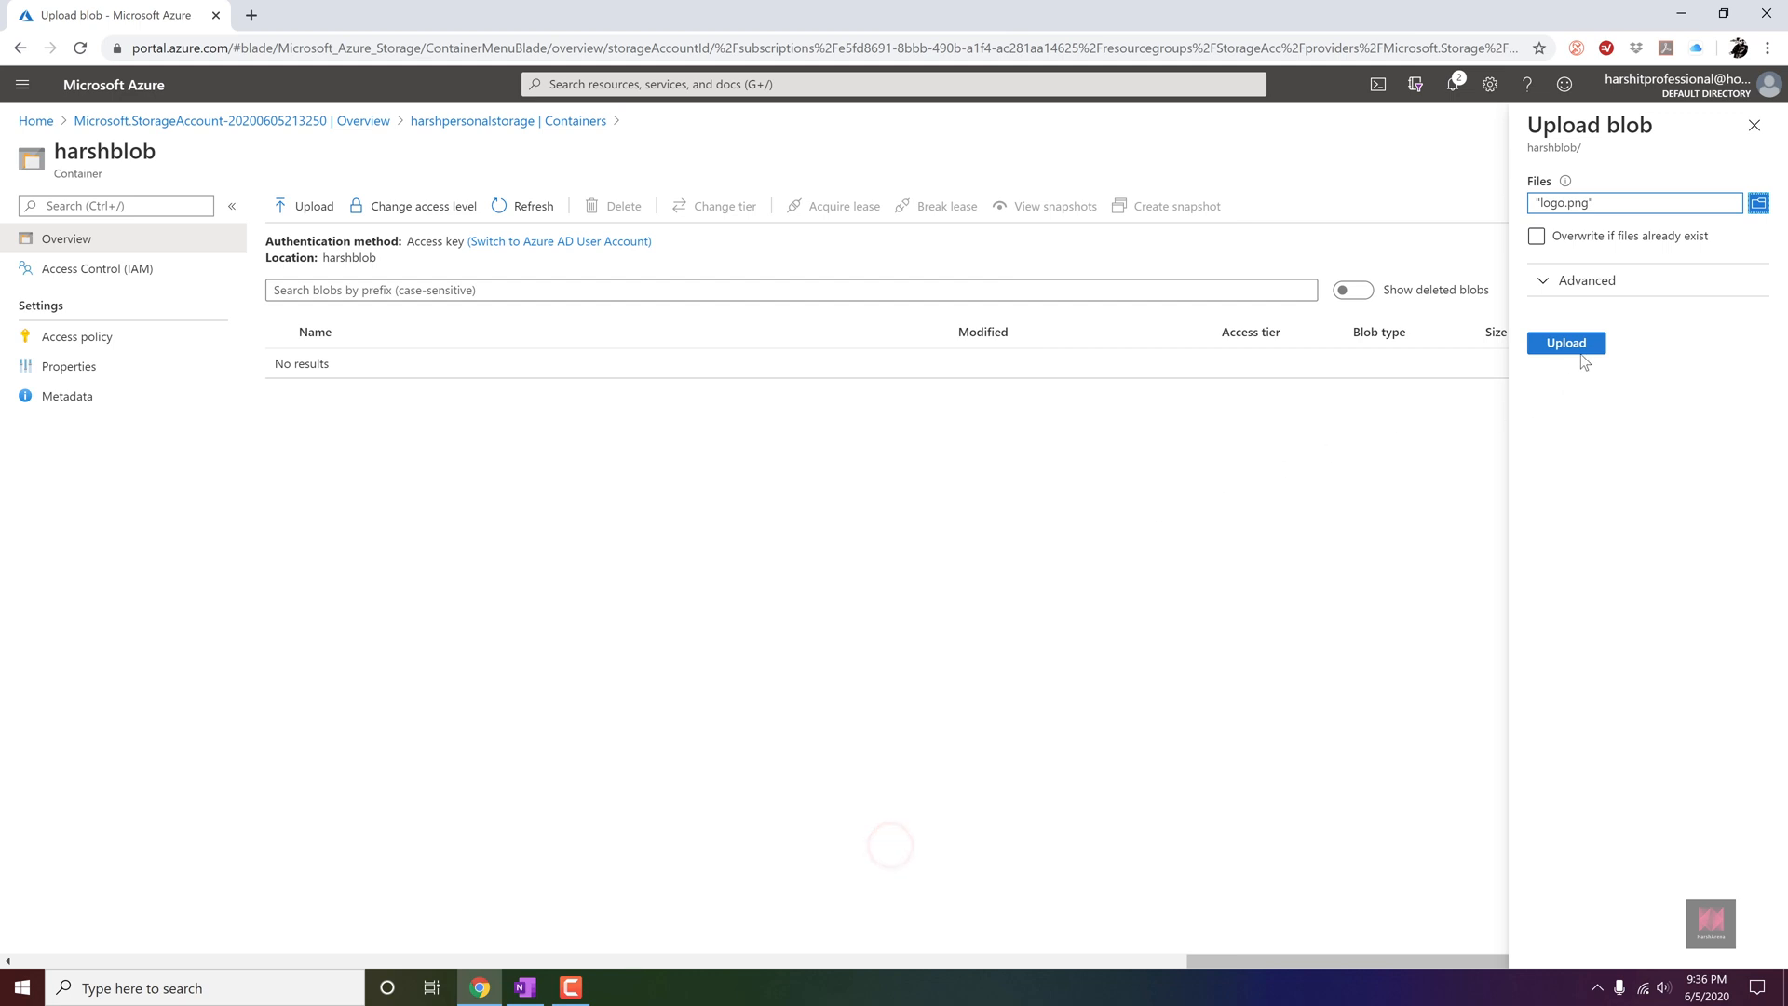
{"action": "left_click", "coordinate": [1568, 283]}
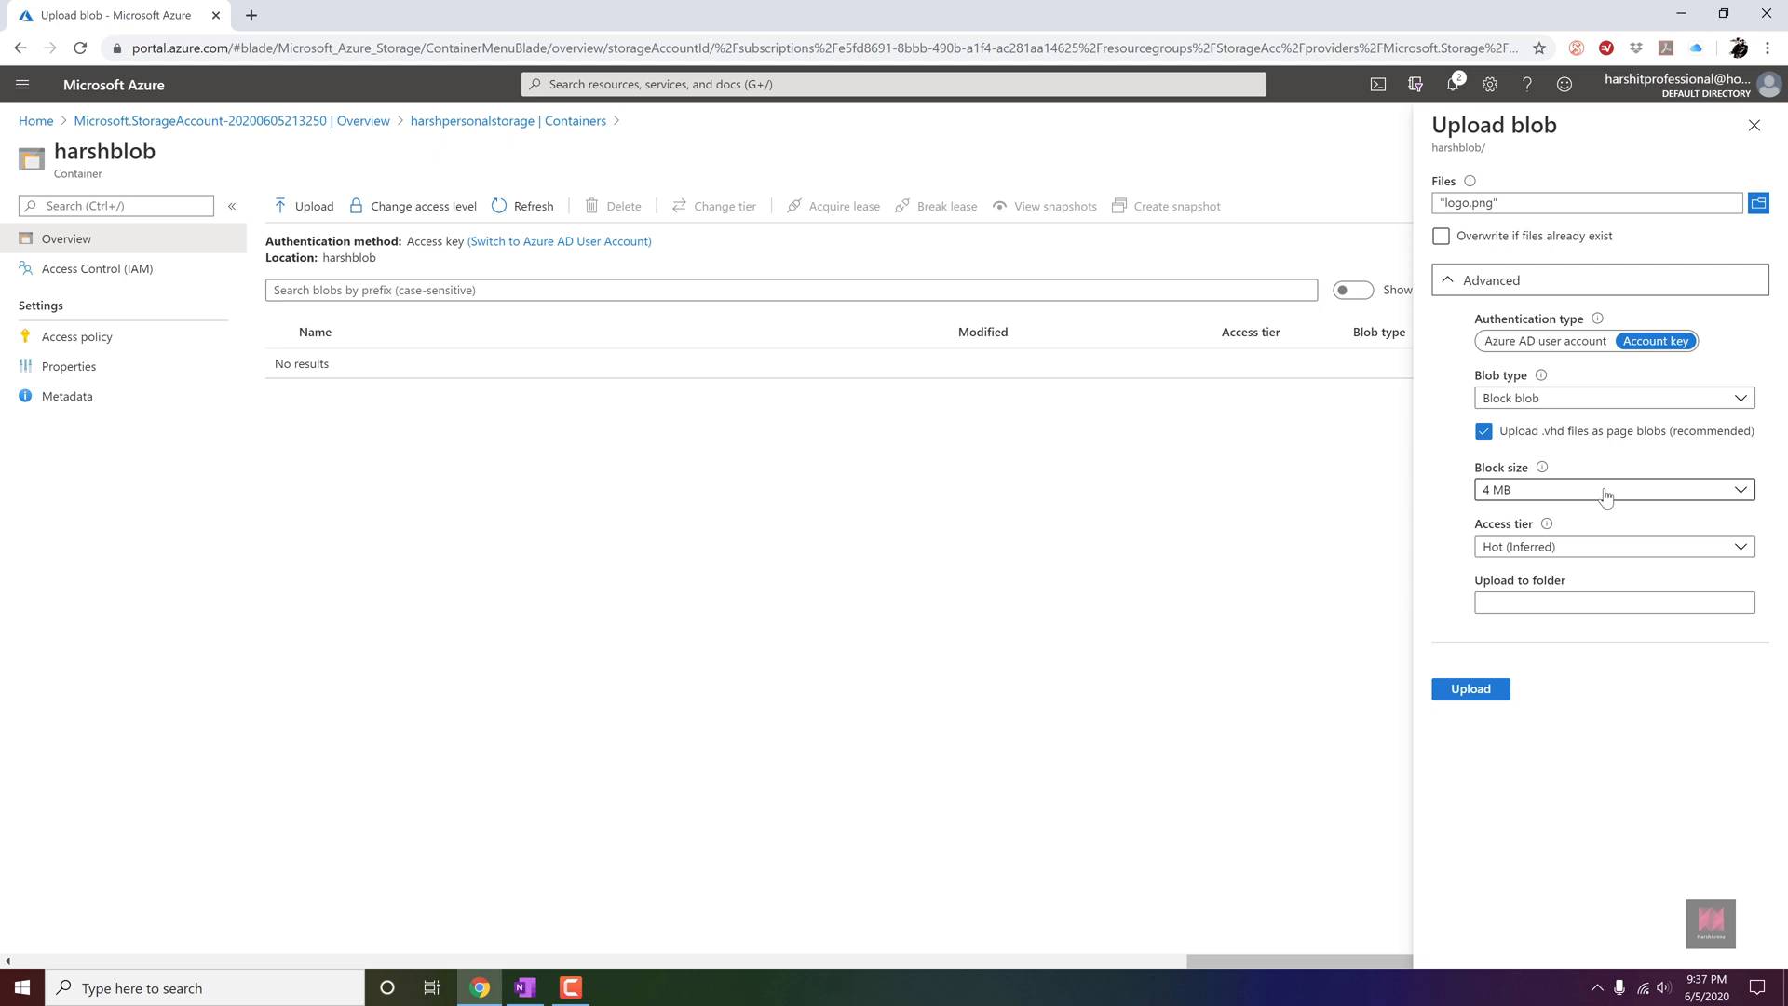
{"action": "left_click", "coordinate": [1481, 689]}
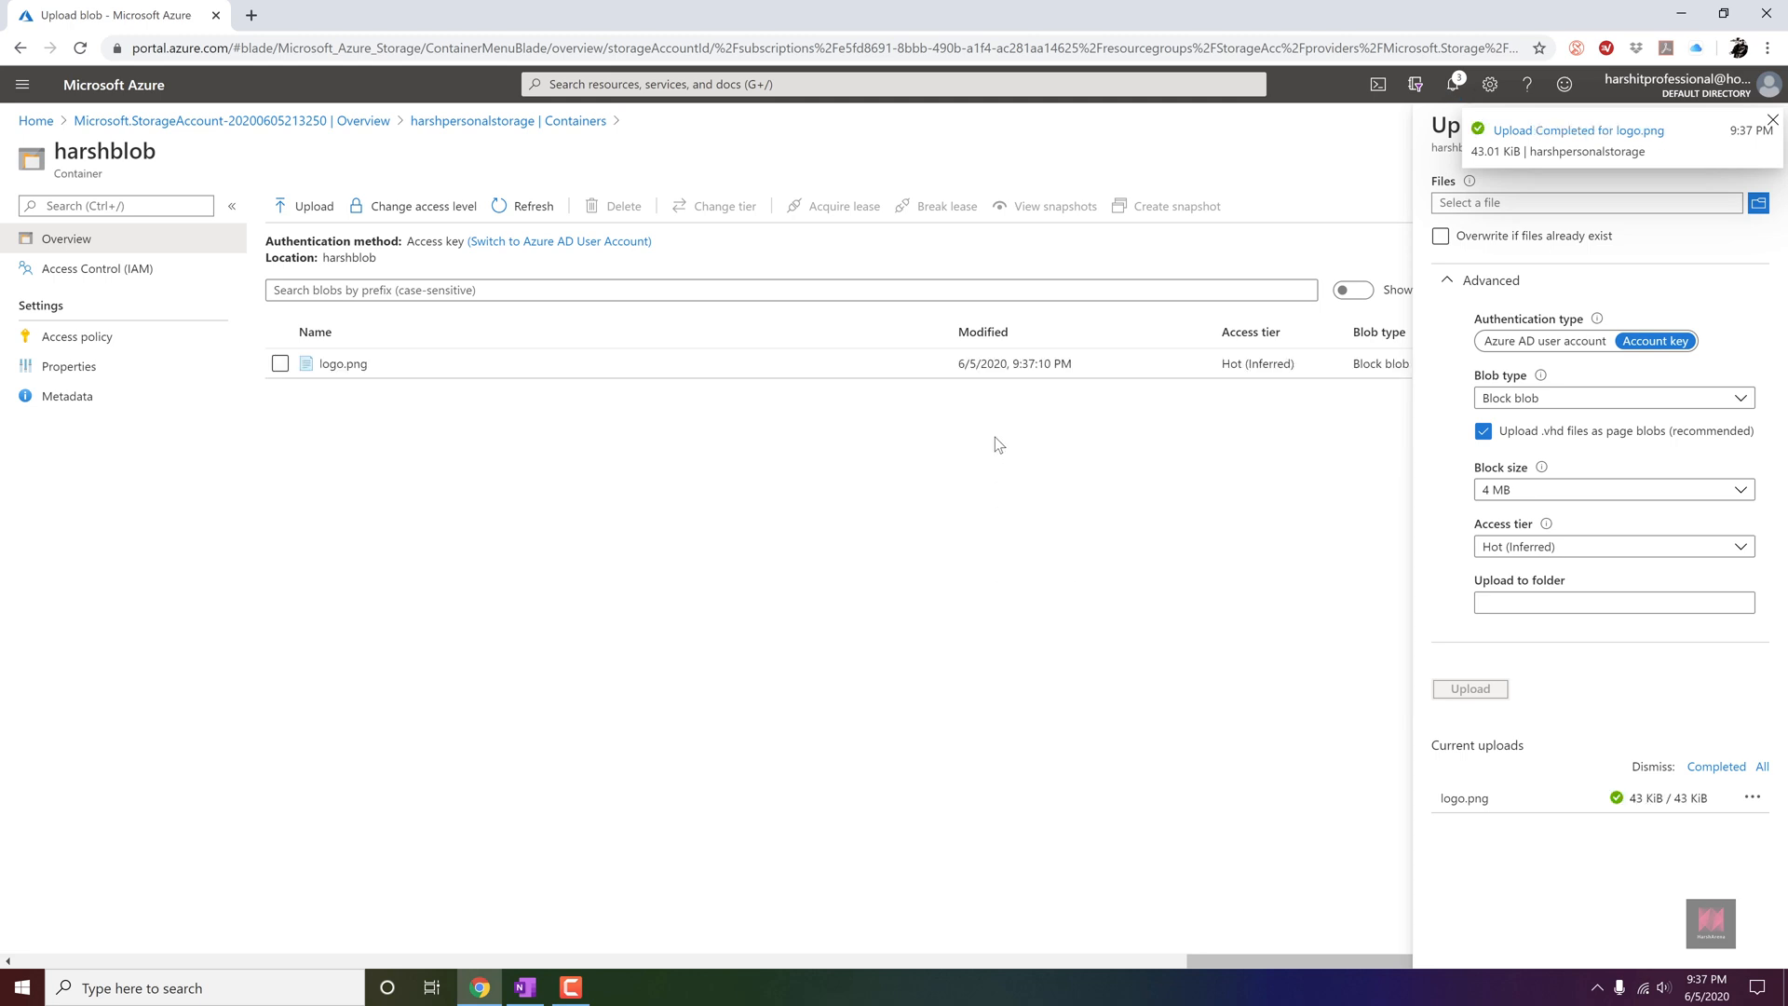
Open the properties of the uploaded logo.png blob and examine its URL.
{"action": "left_click", "coordinate": [1048, 363]}
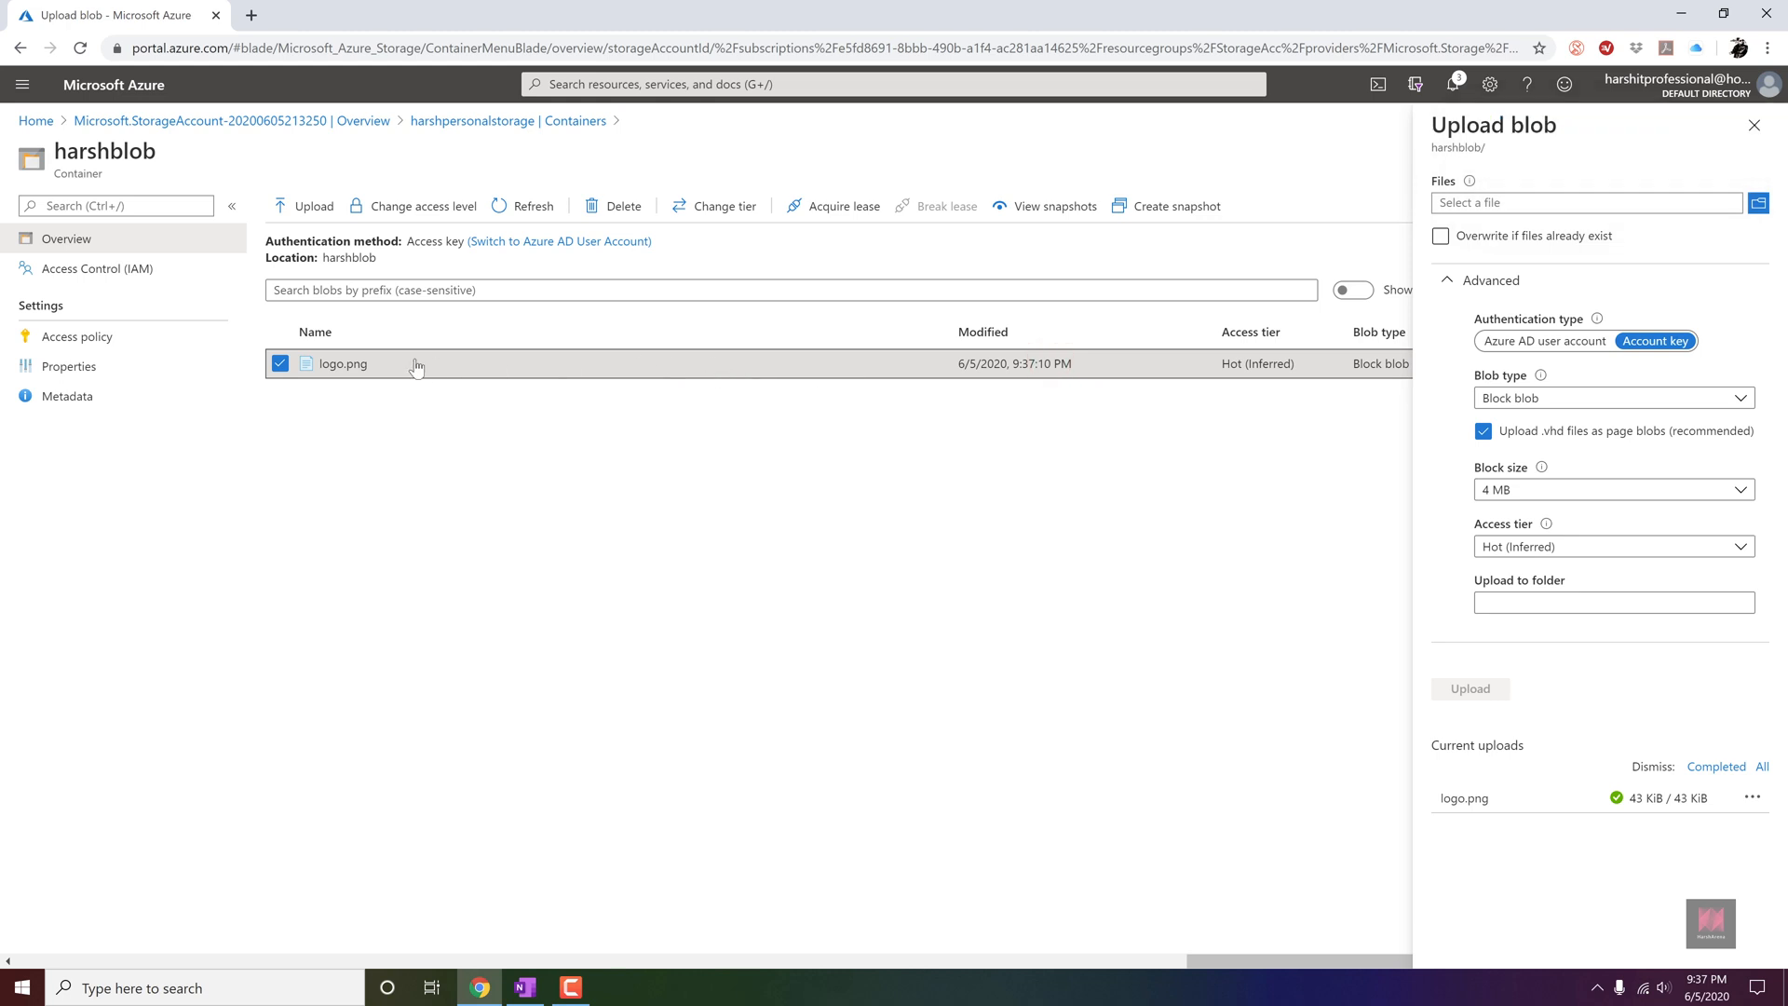
{"action": "left_click", "coordinate": [364, 365]}
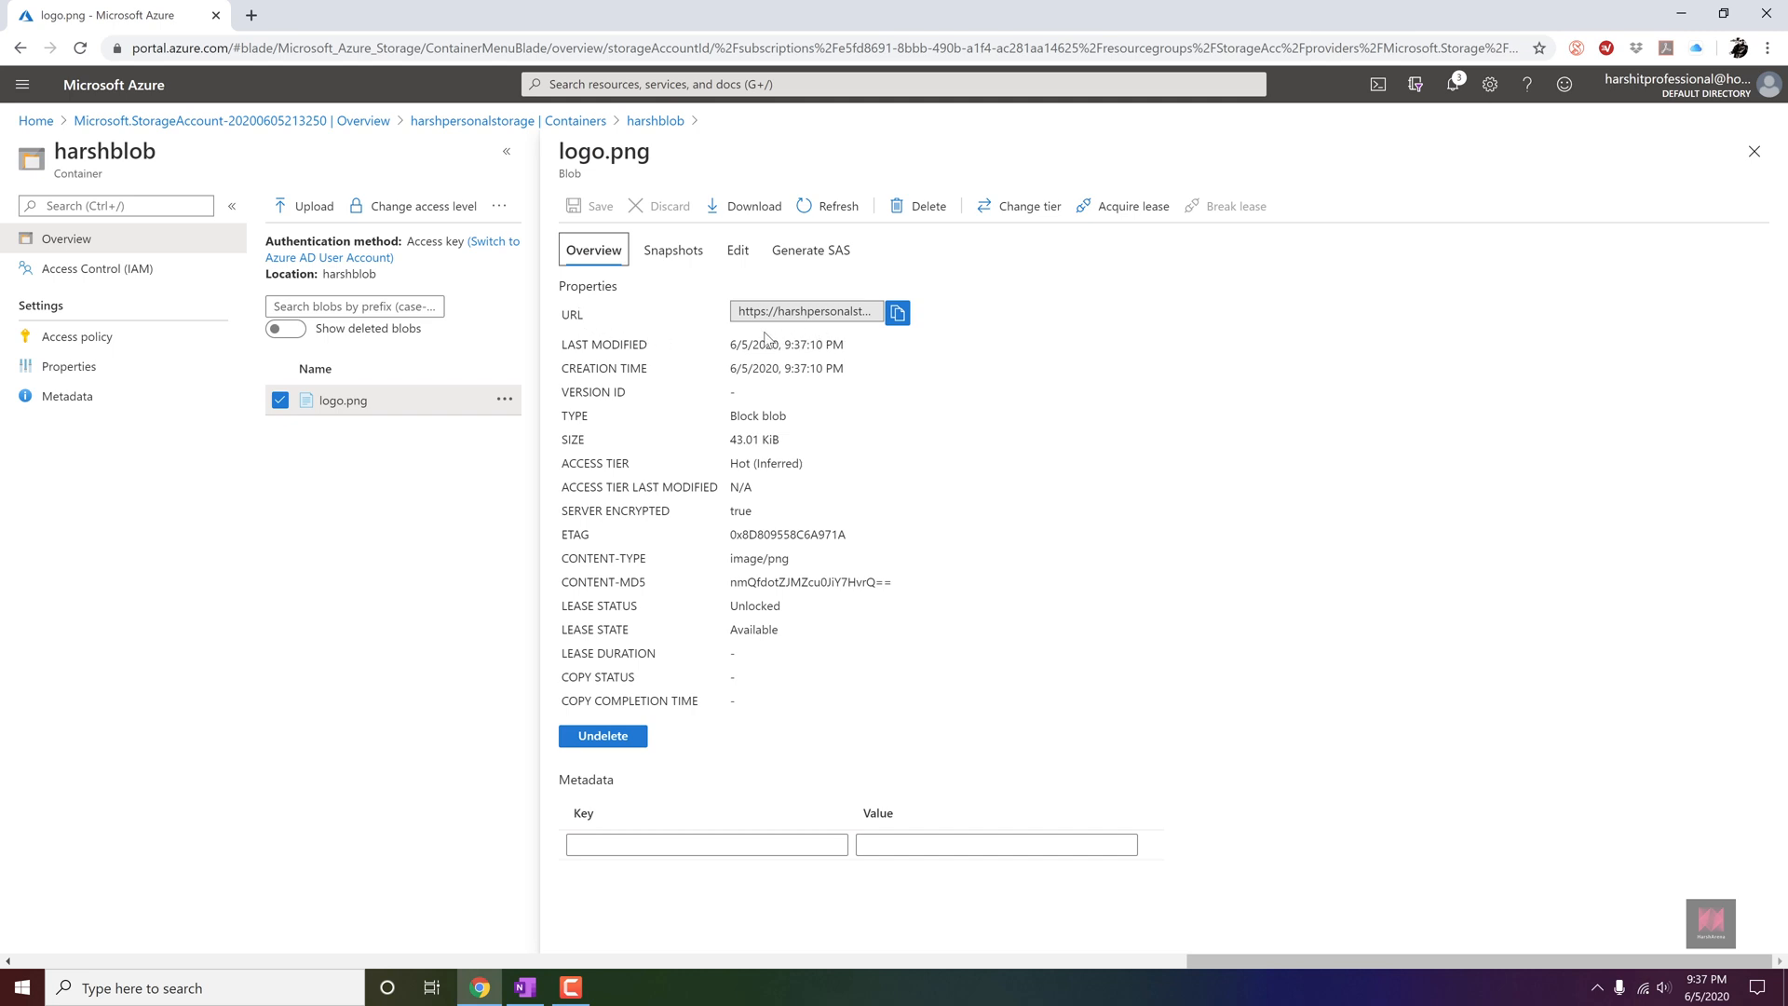
{"action": "left_click_drag", "start_coordinate": [764, 311], "coordinate": [725, 315]}
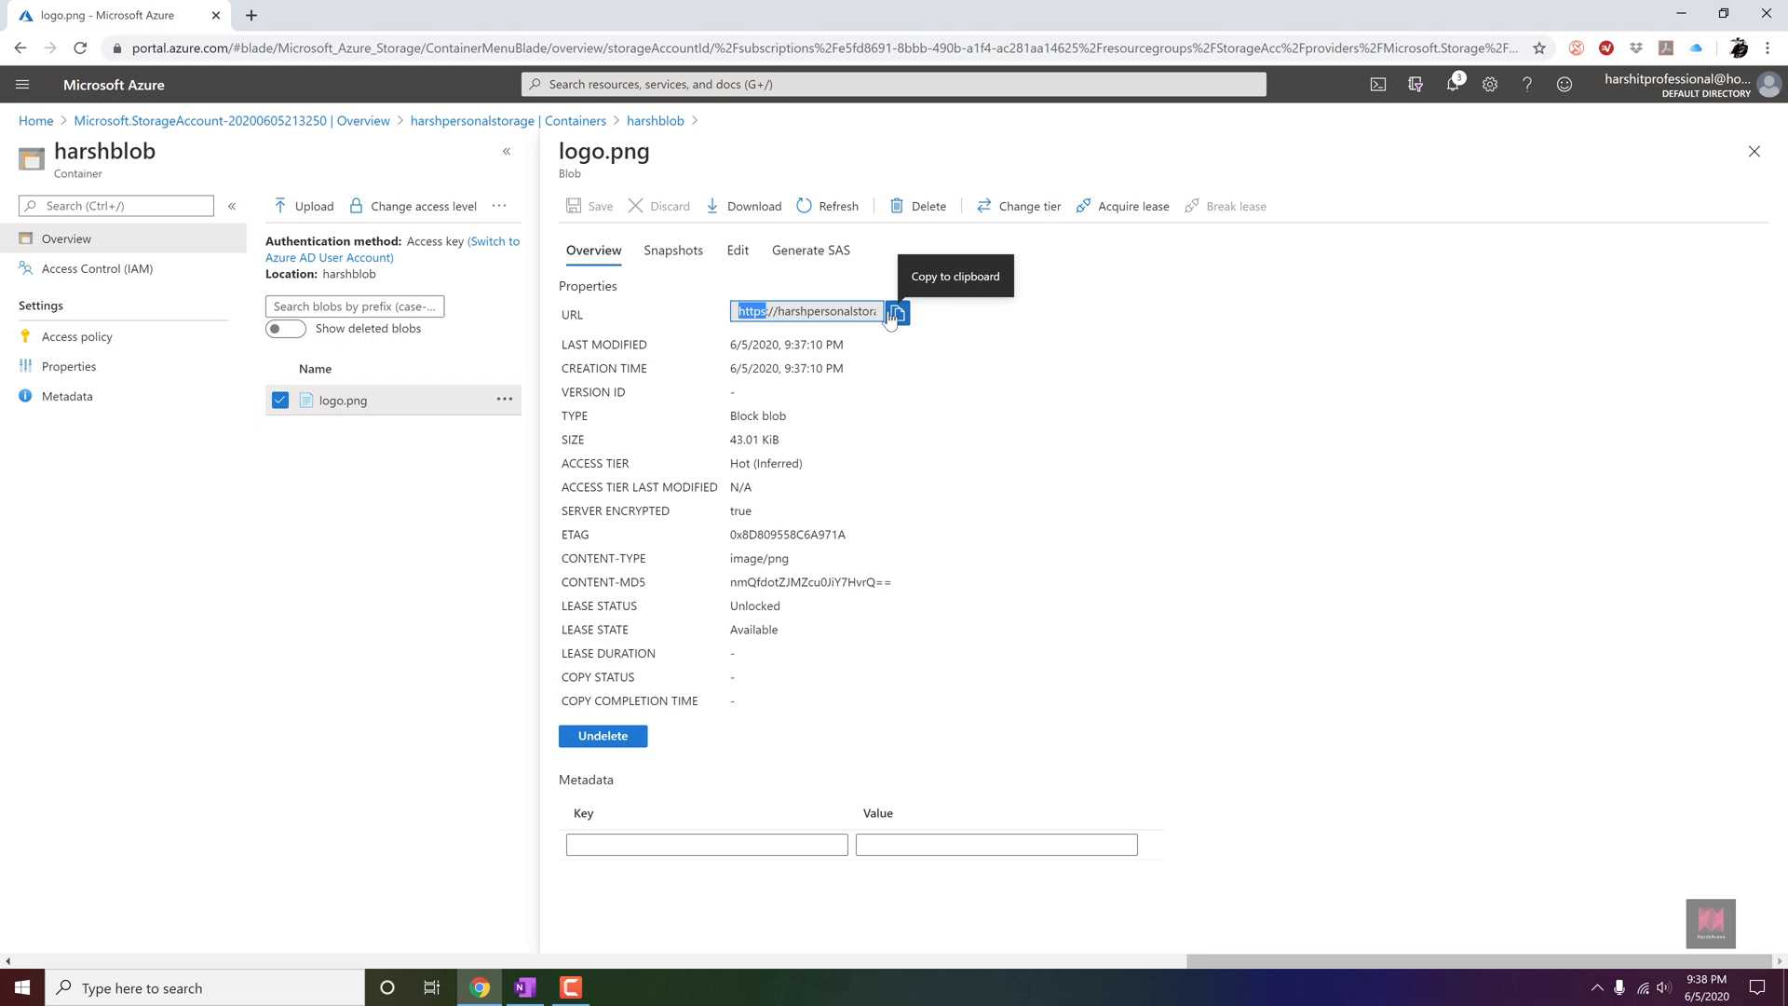
Generate a SAS token and URL for logo.png with Read permission, HTTPS only and signing key Key 1.
{"action": "left_click", "coordinate": [835, 264]}
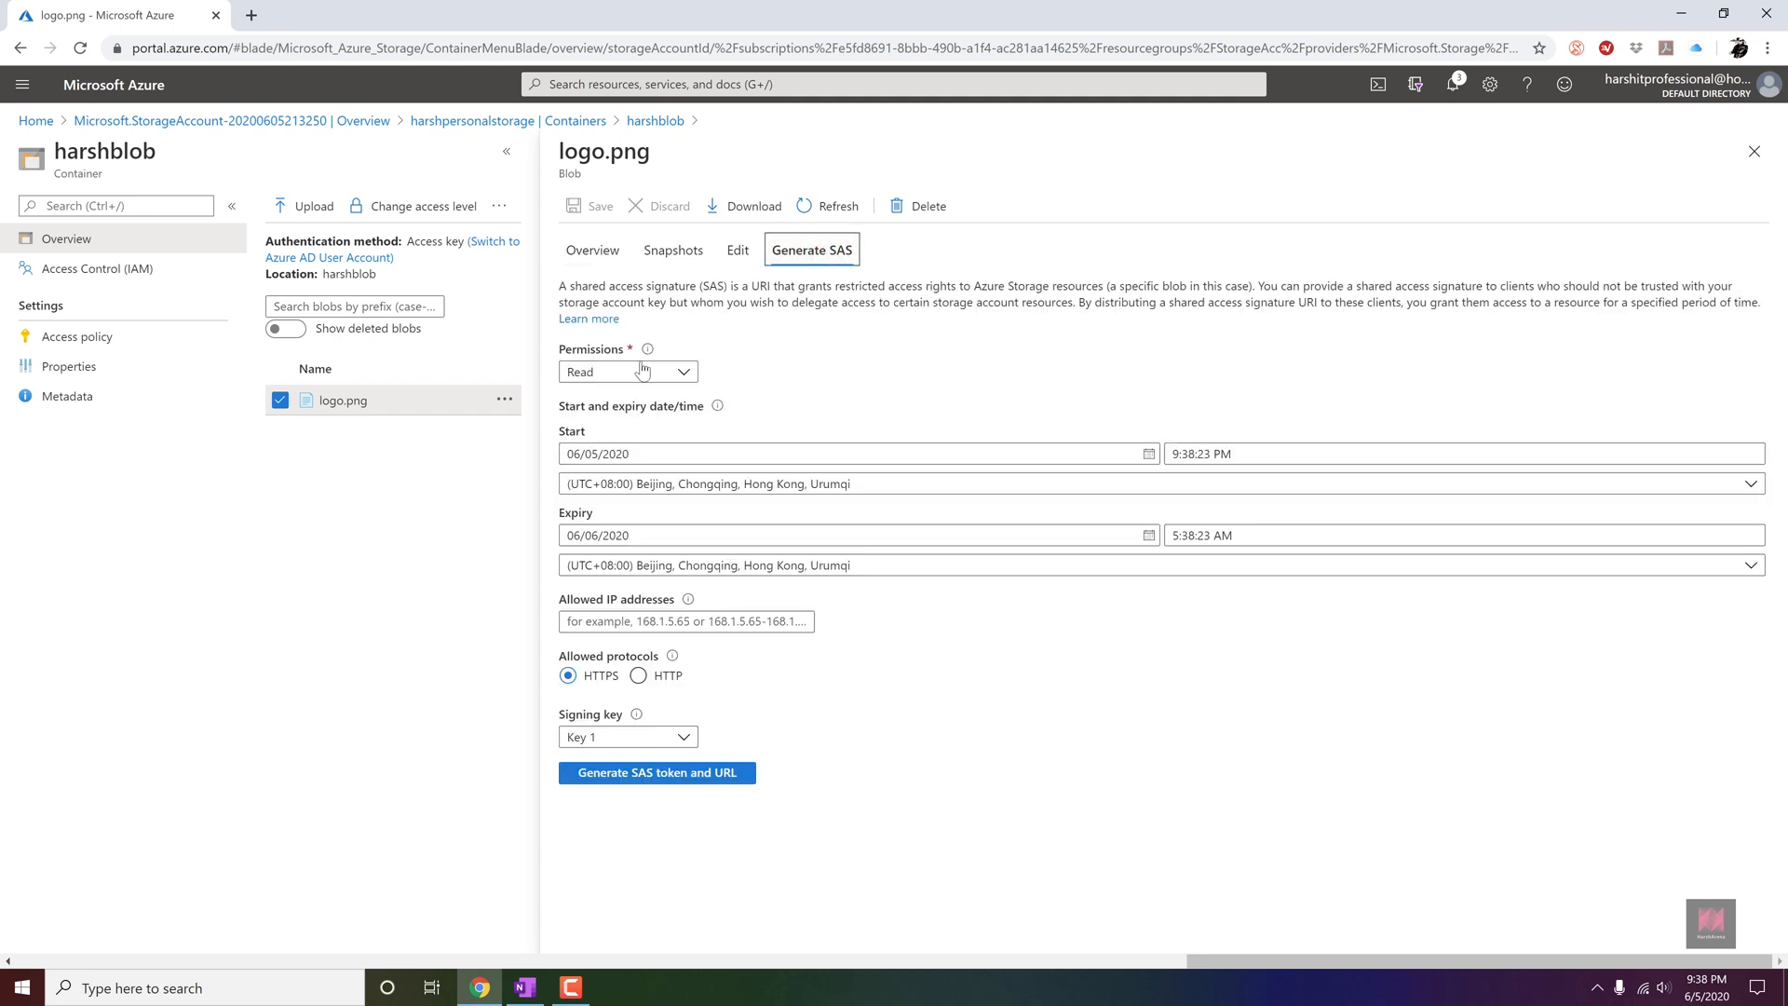
{"action": "left_click", "coordinate": [645, 370]}
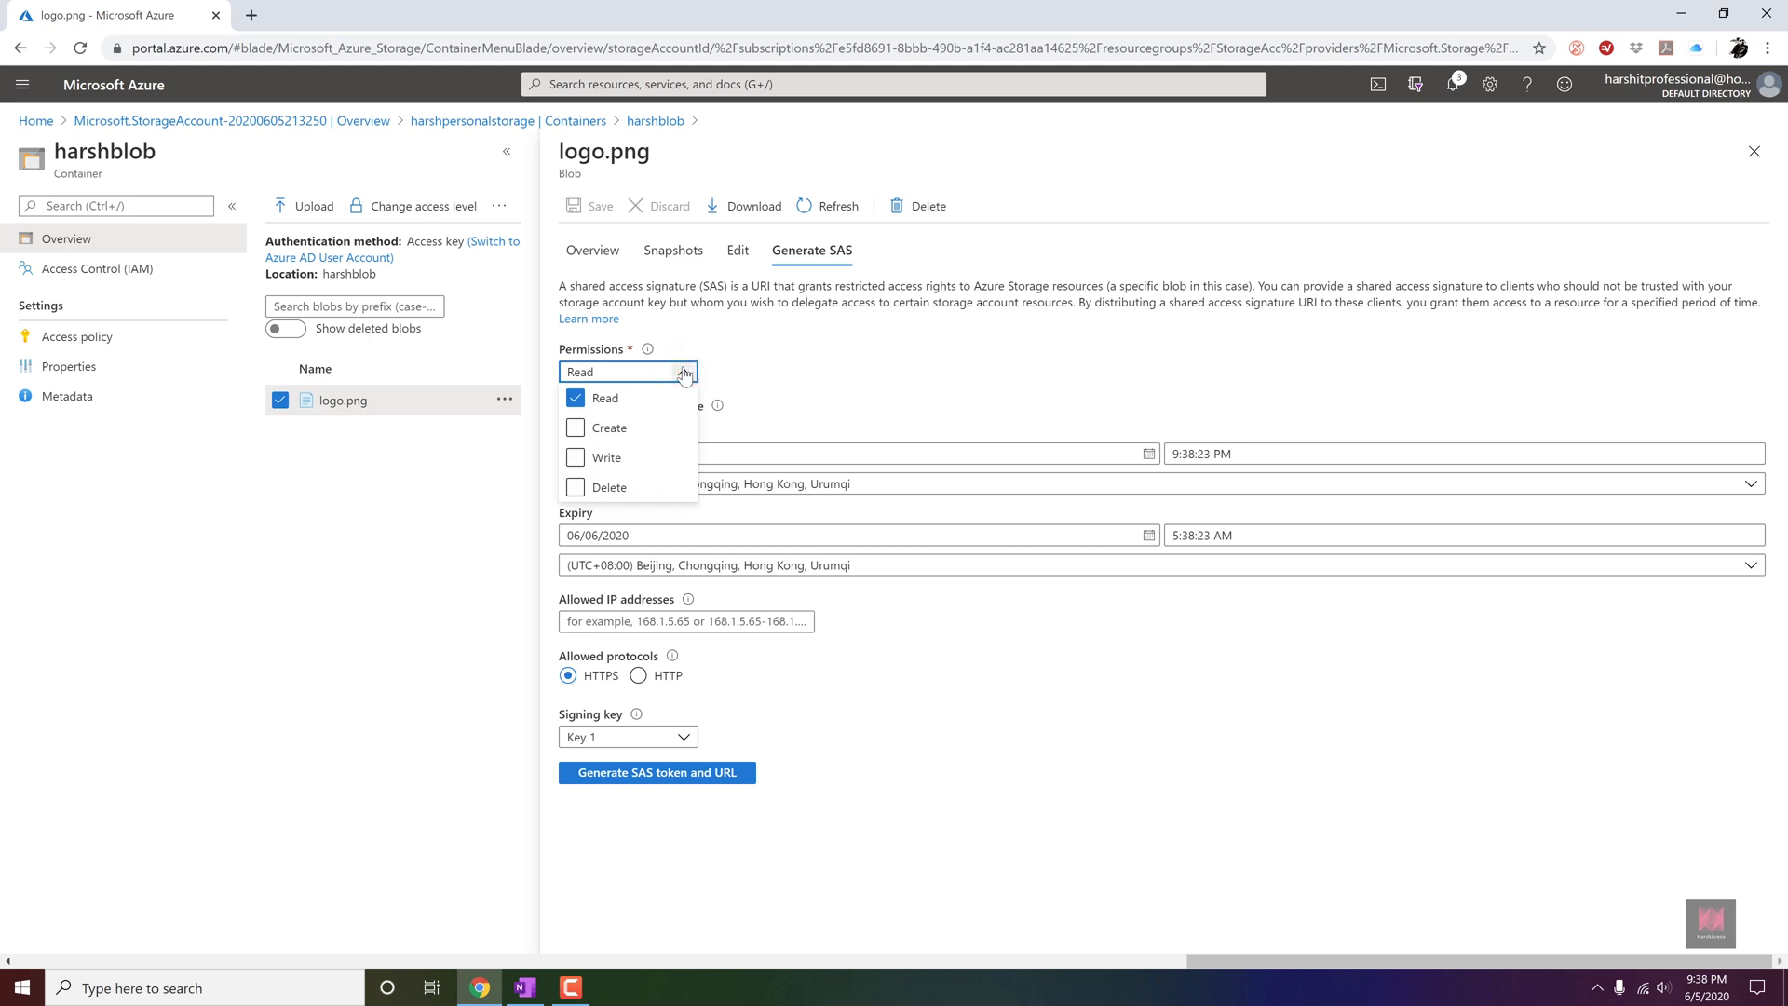
{"action": "left_click", "coordinate": [685, 372]}
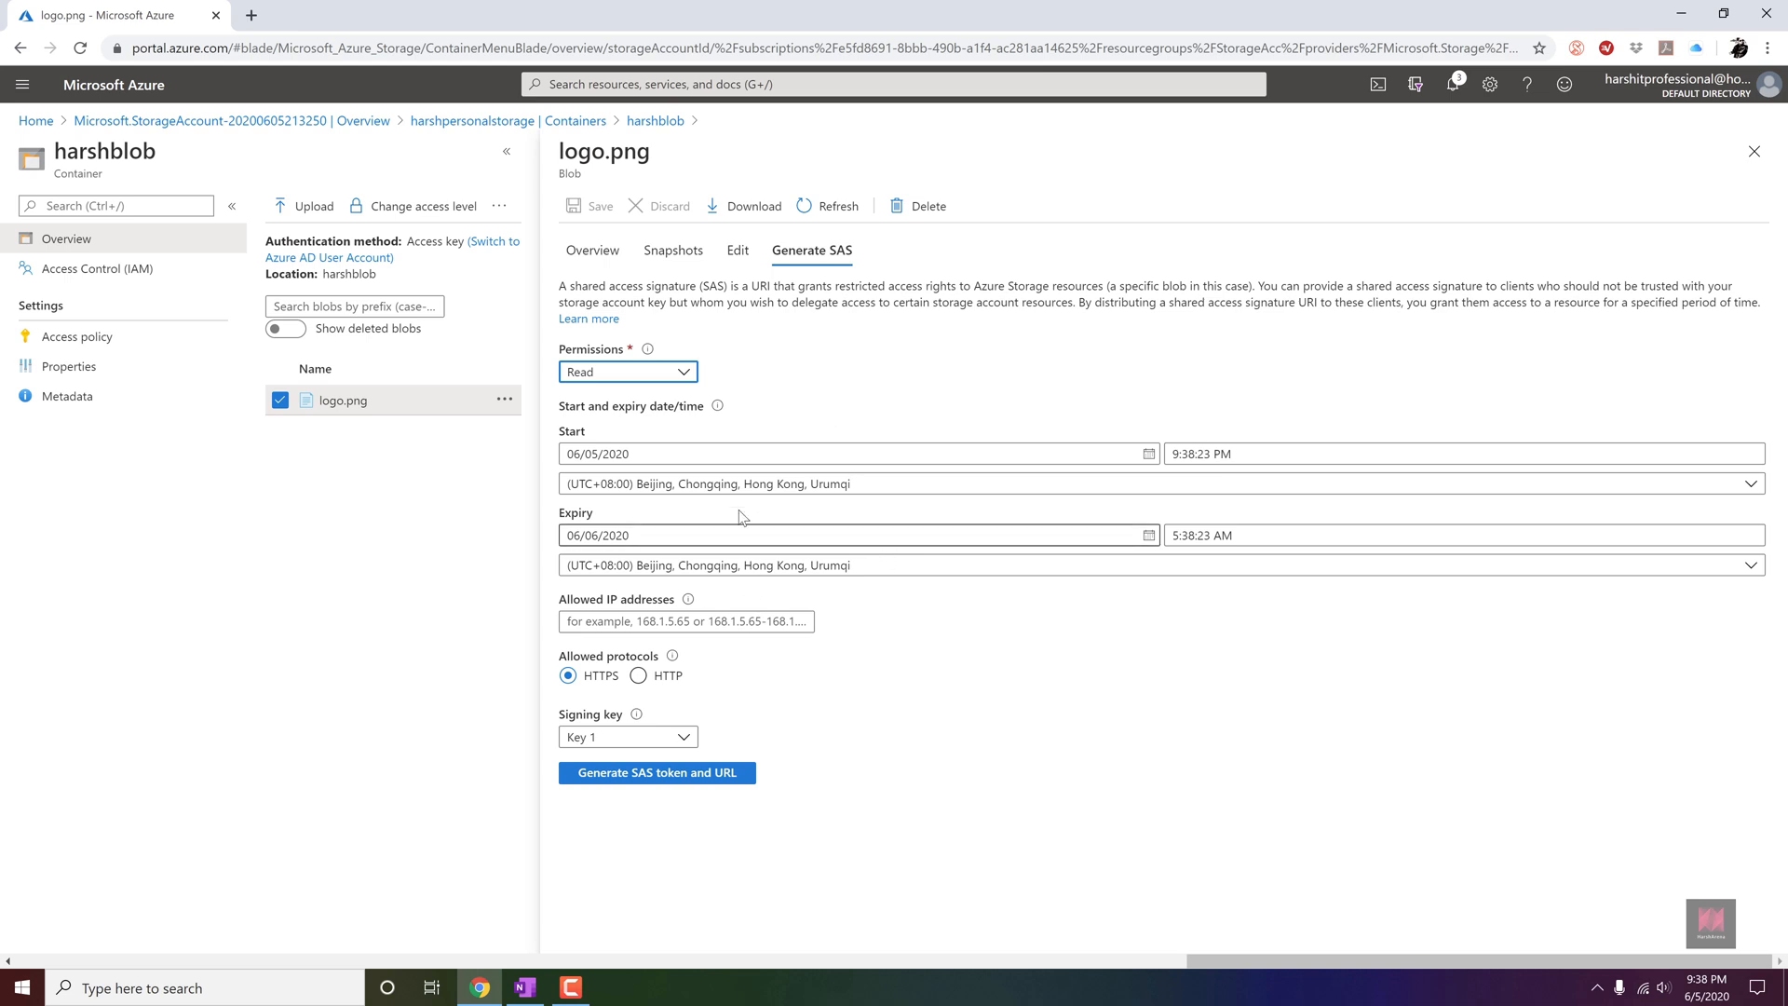
{"action": "left_click", "coordinate": [668, 776]}
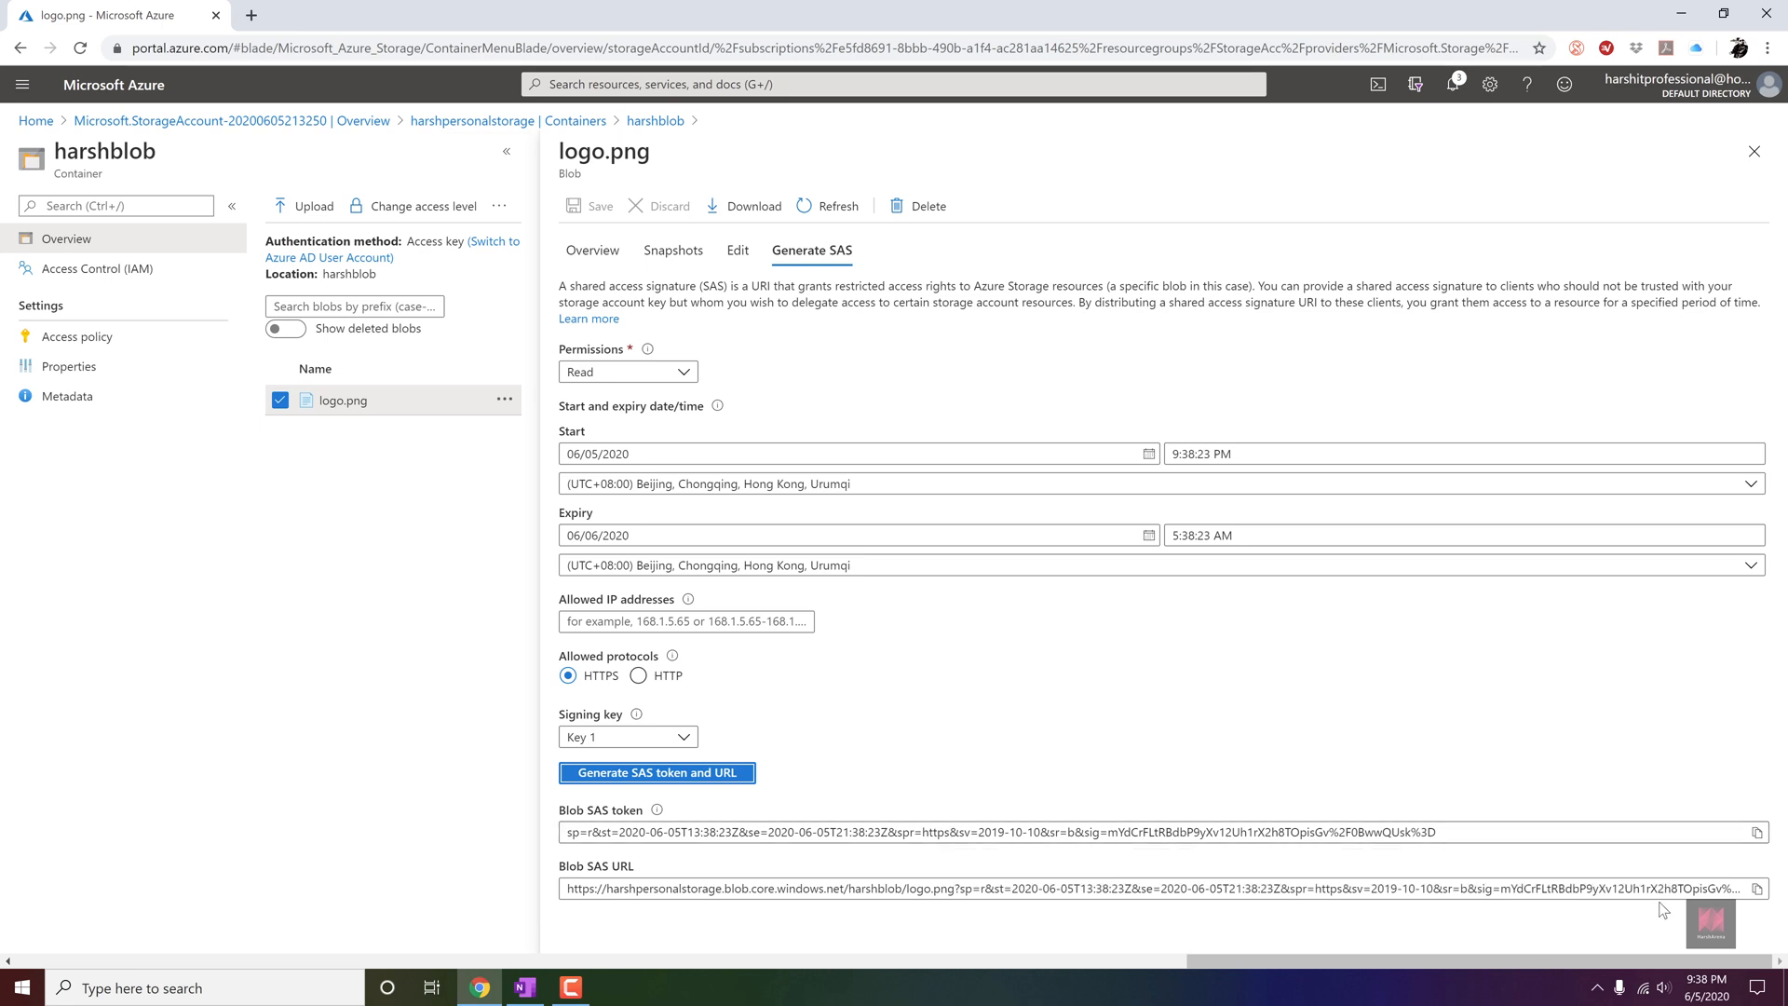
Copy the Blob SAS URL of logo.png and open it in a new browser tab.
{"action": "left_click", "coordinate": [1758, 890]}
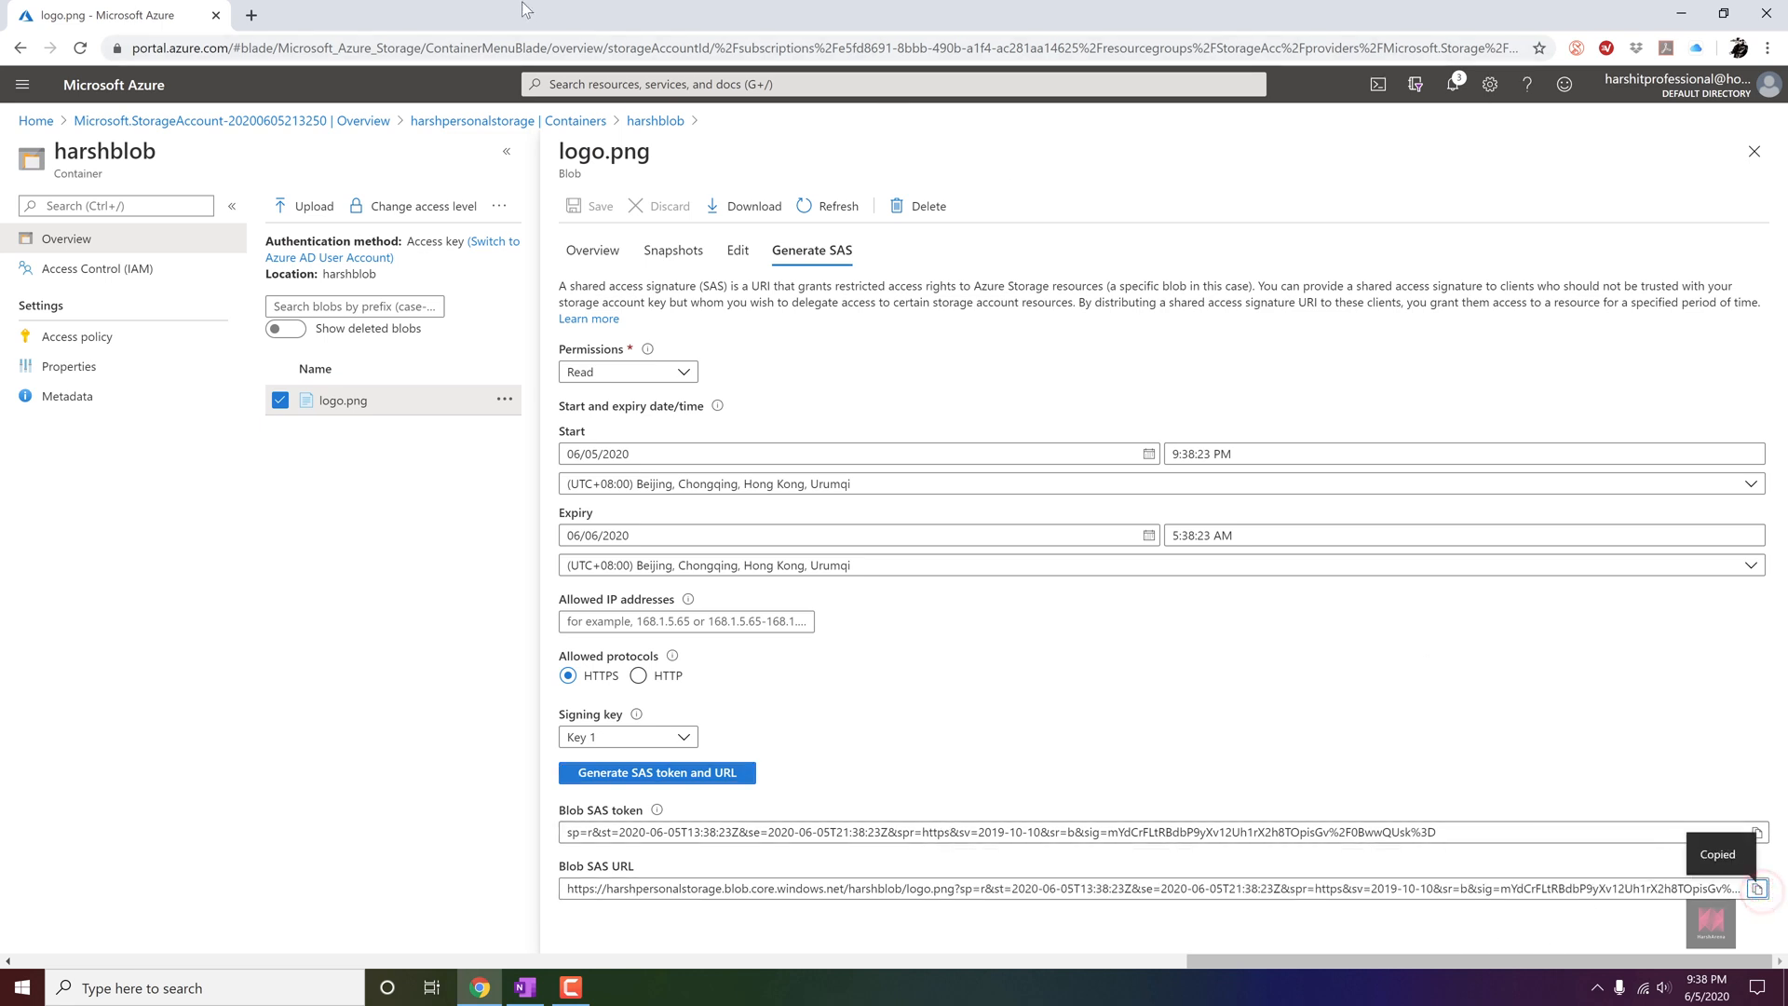
{"action": "left_click", "coordinate": [251, 15]}
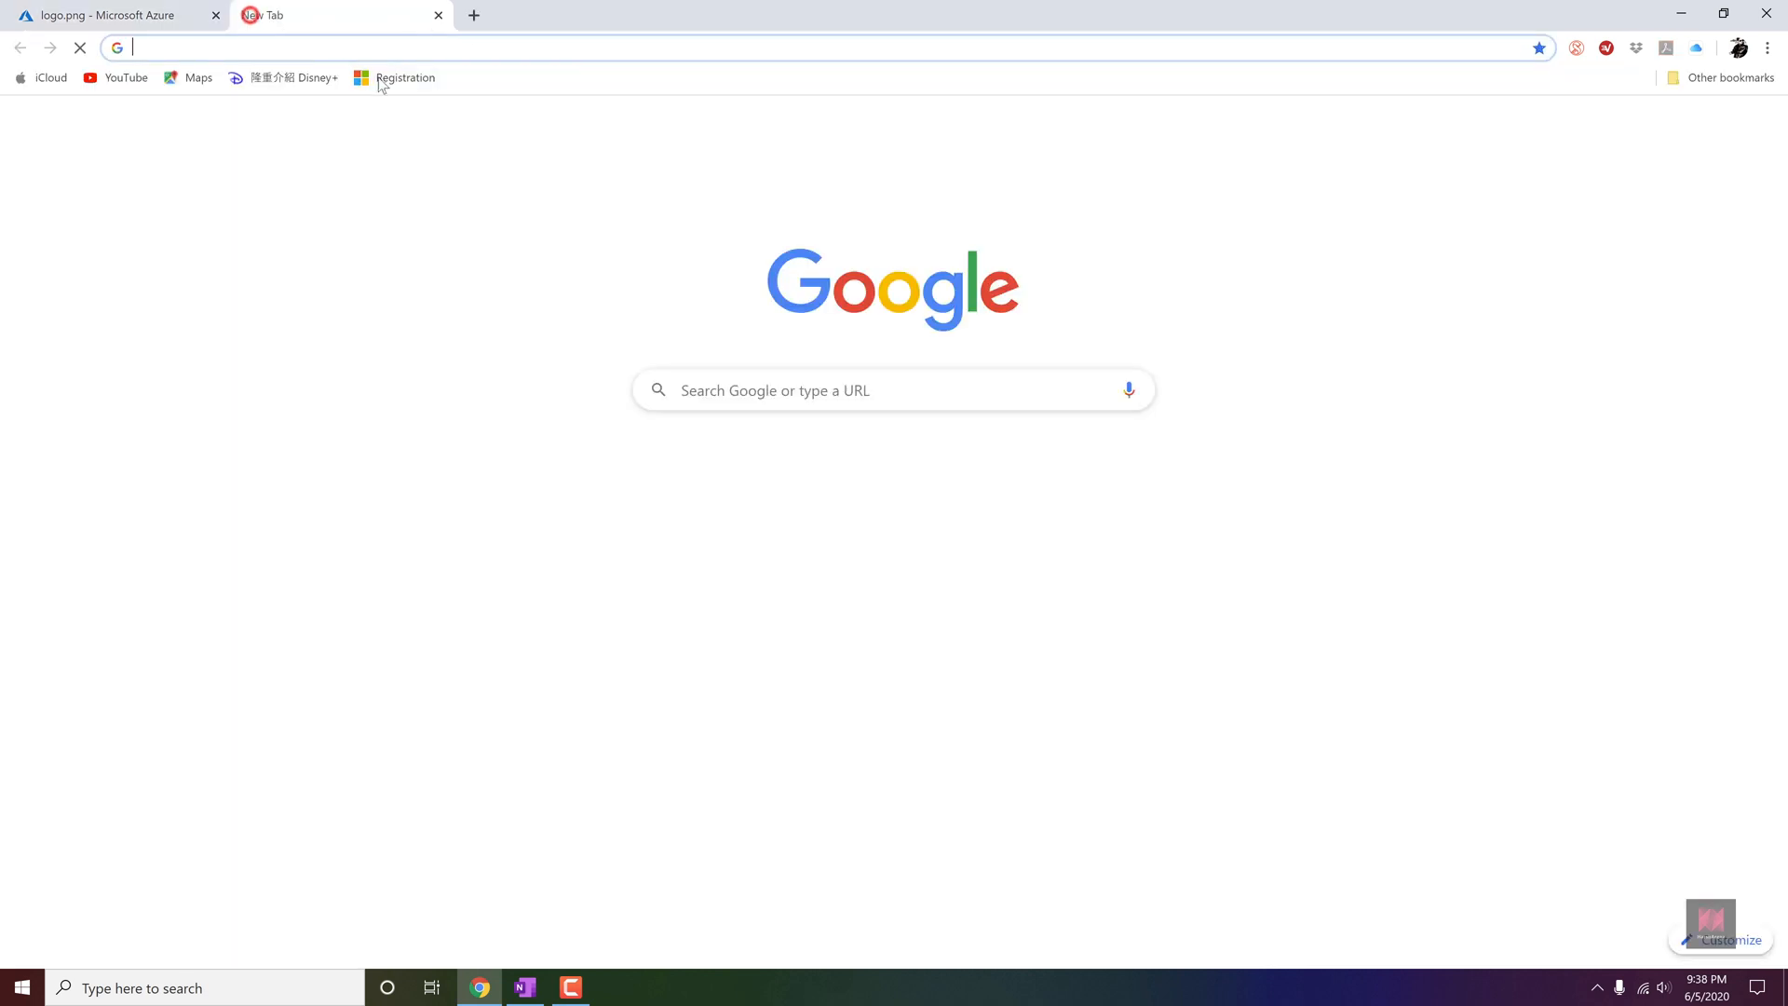
{"action": "key", "text": "ctrl+v"}
{"action": "key", "text": "Return"}
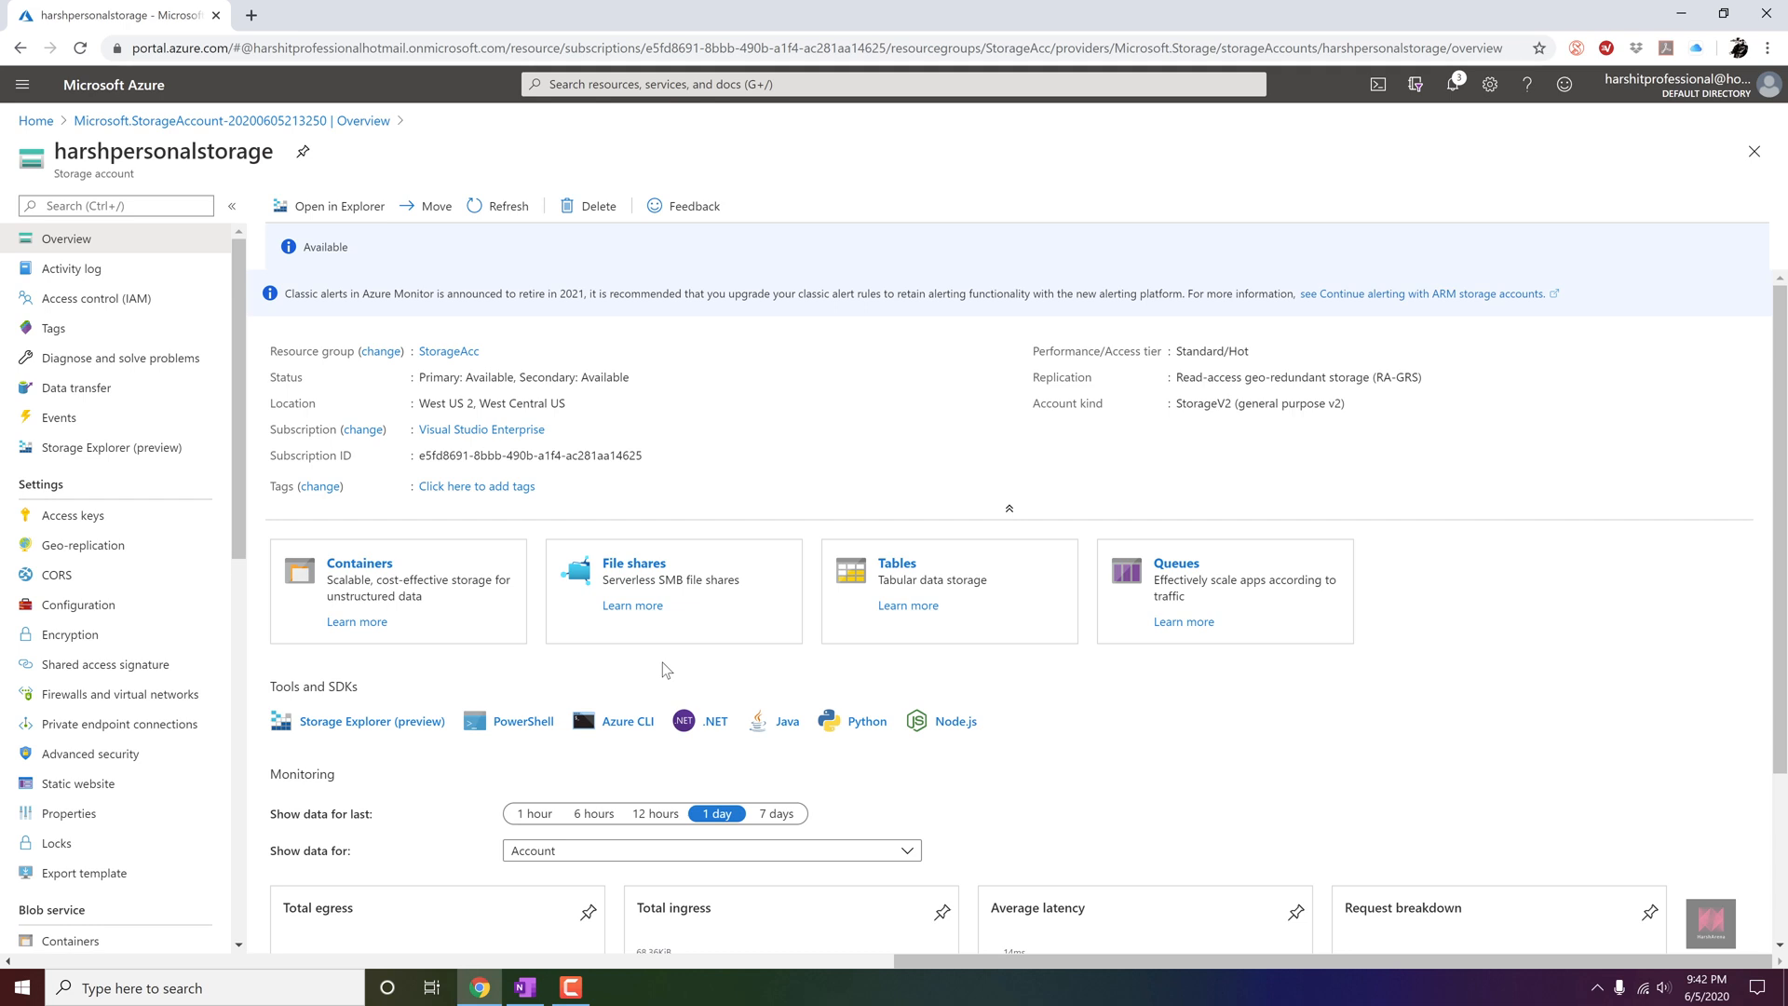
Create a file share named harshfileshare with a 10 GiB quota in the harshpersonalstorage account.
{"action": "left_click", "coordinate": [642, 565]}
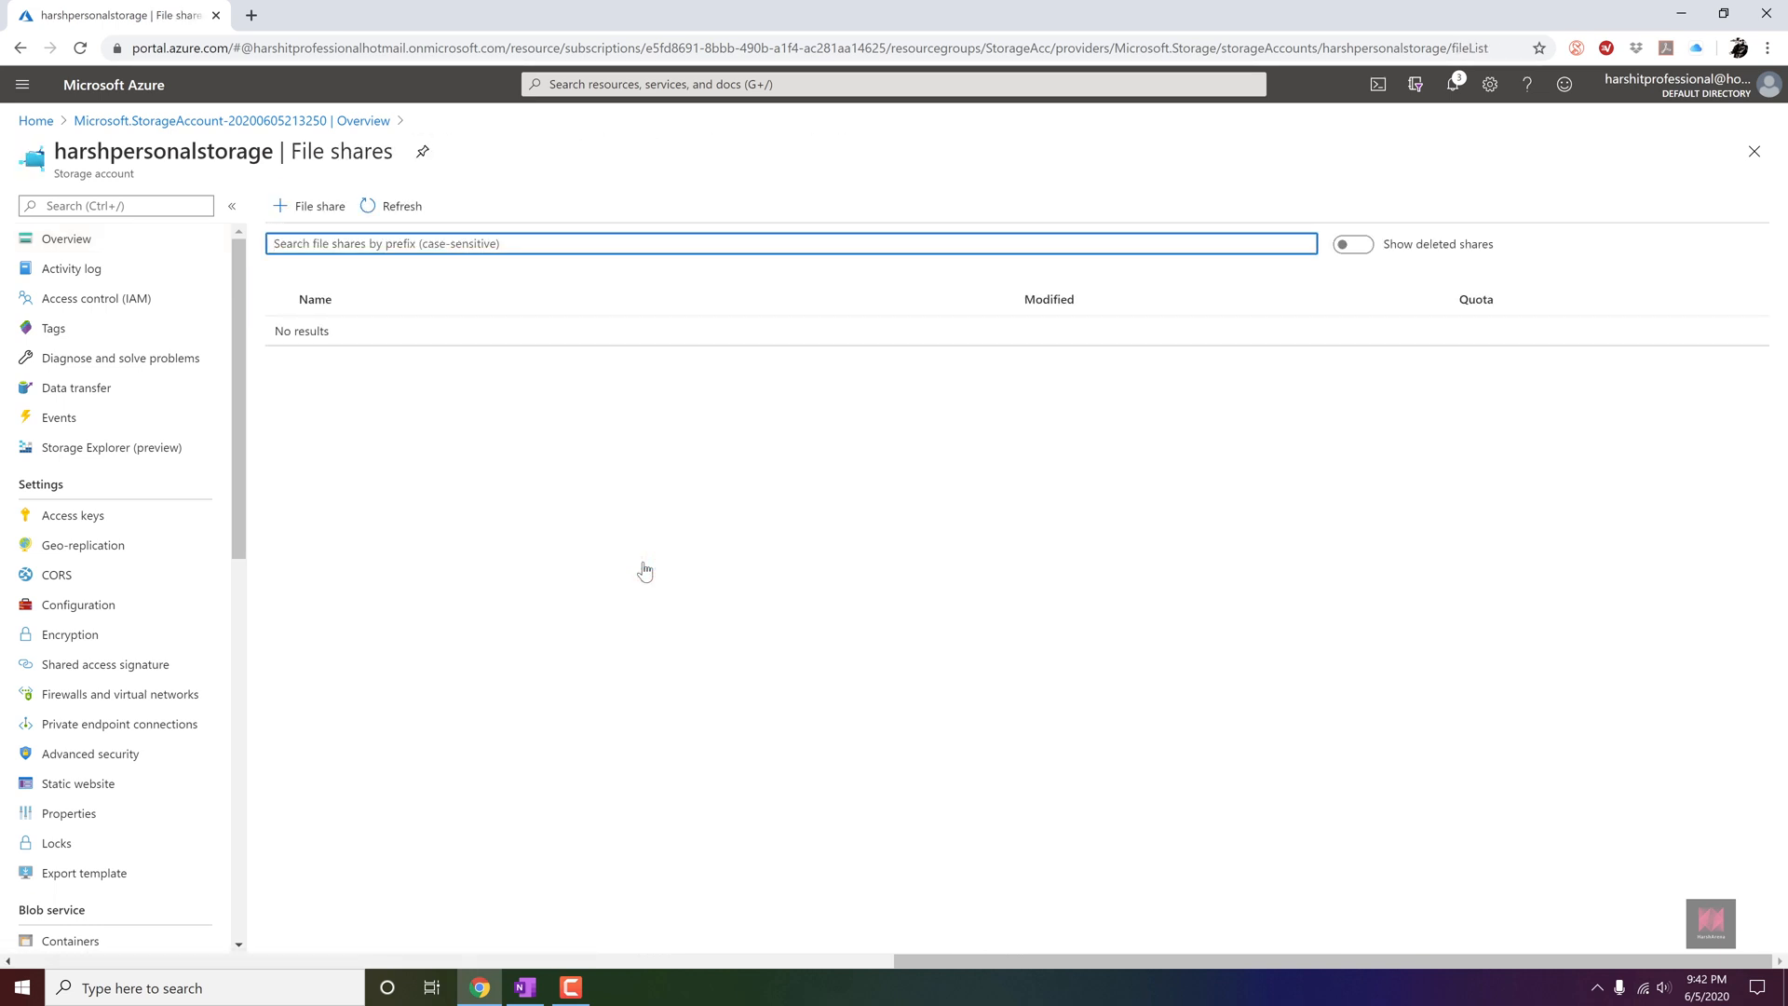
{"action": "left_click", "coordinate": [326, 221]}
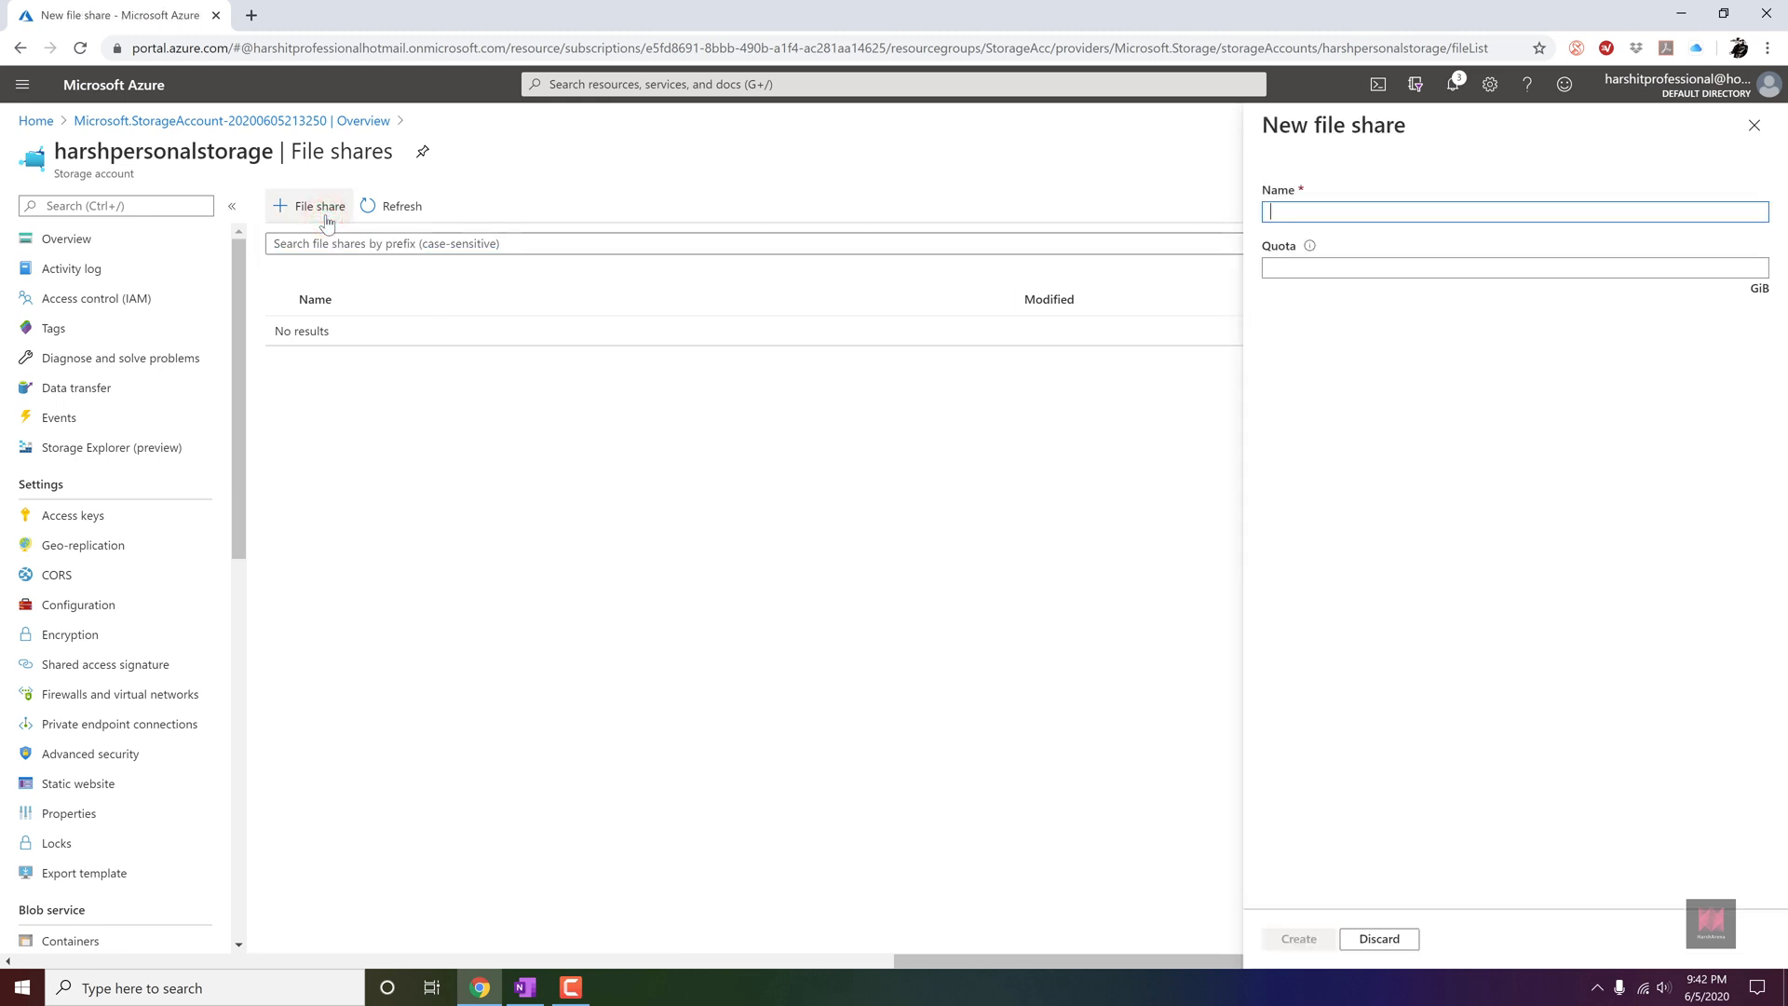
{"action": "left_click", "coordinate": [1287, 213]}
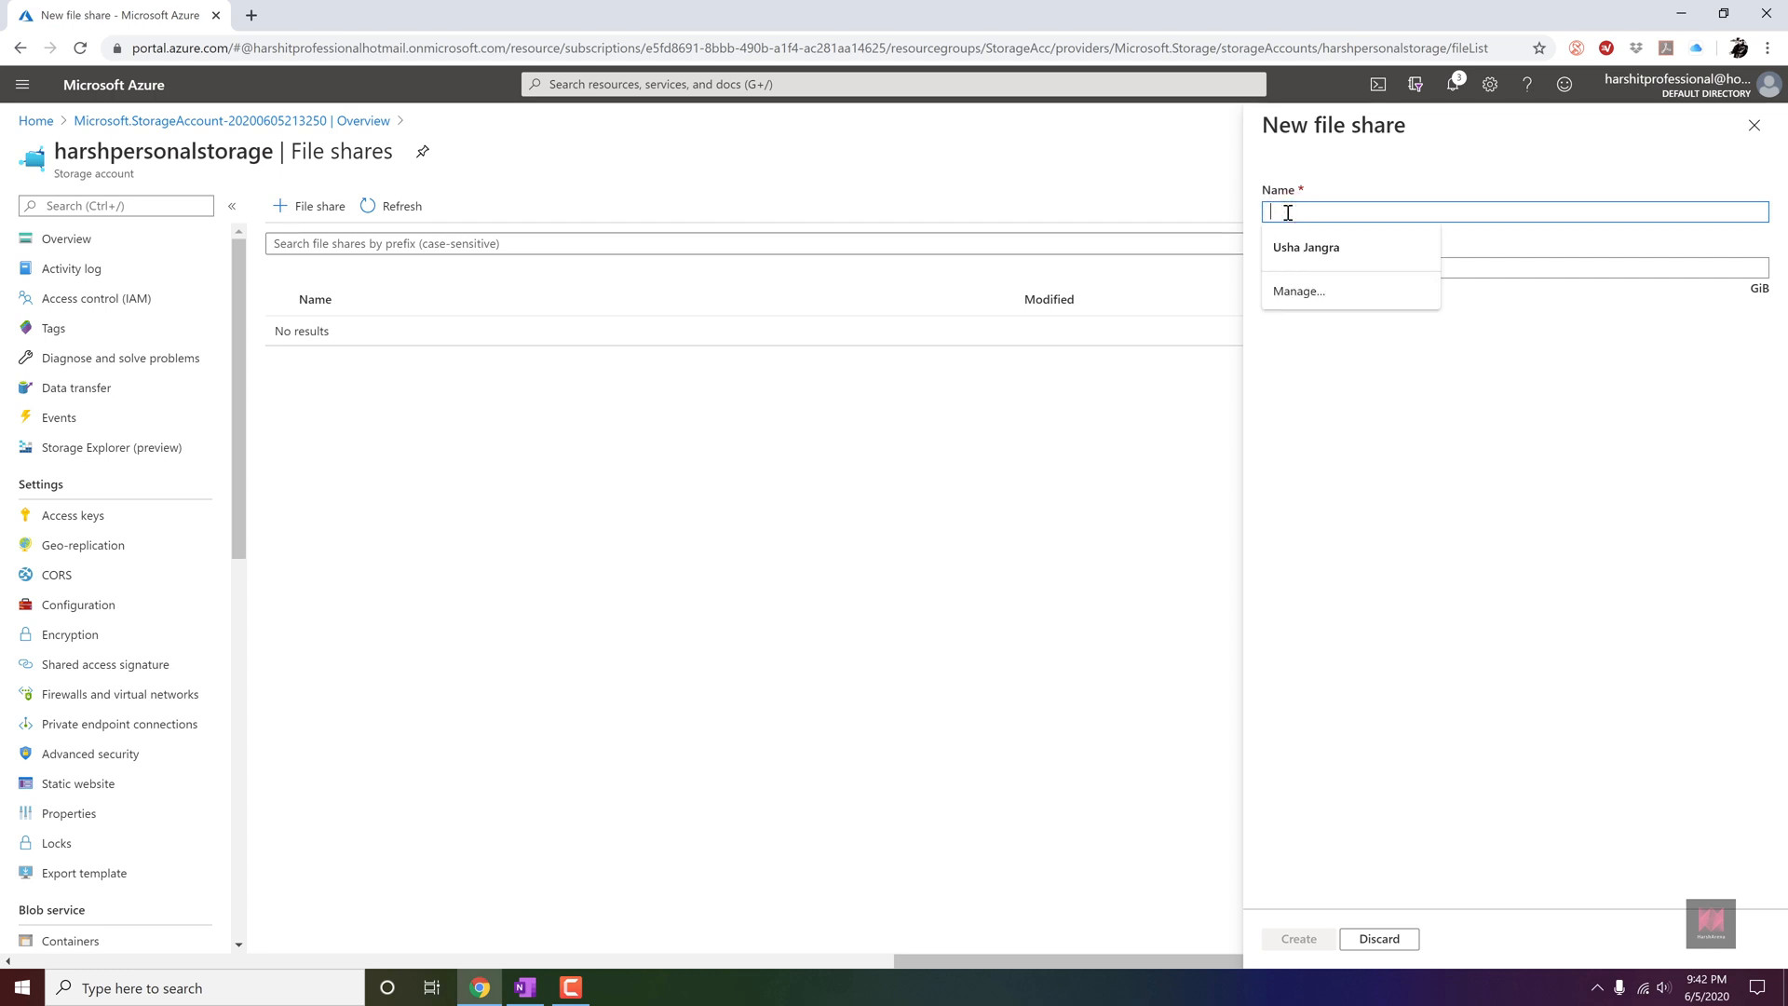
{"action": "type", "text": "harshfileshare"}
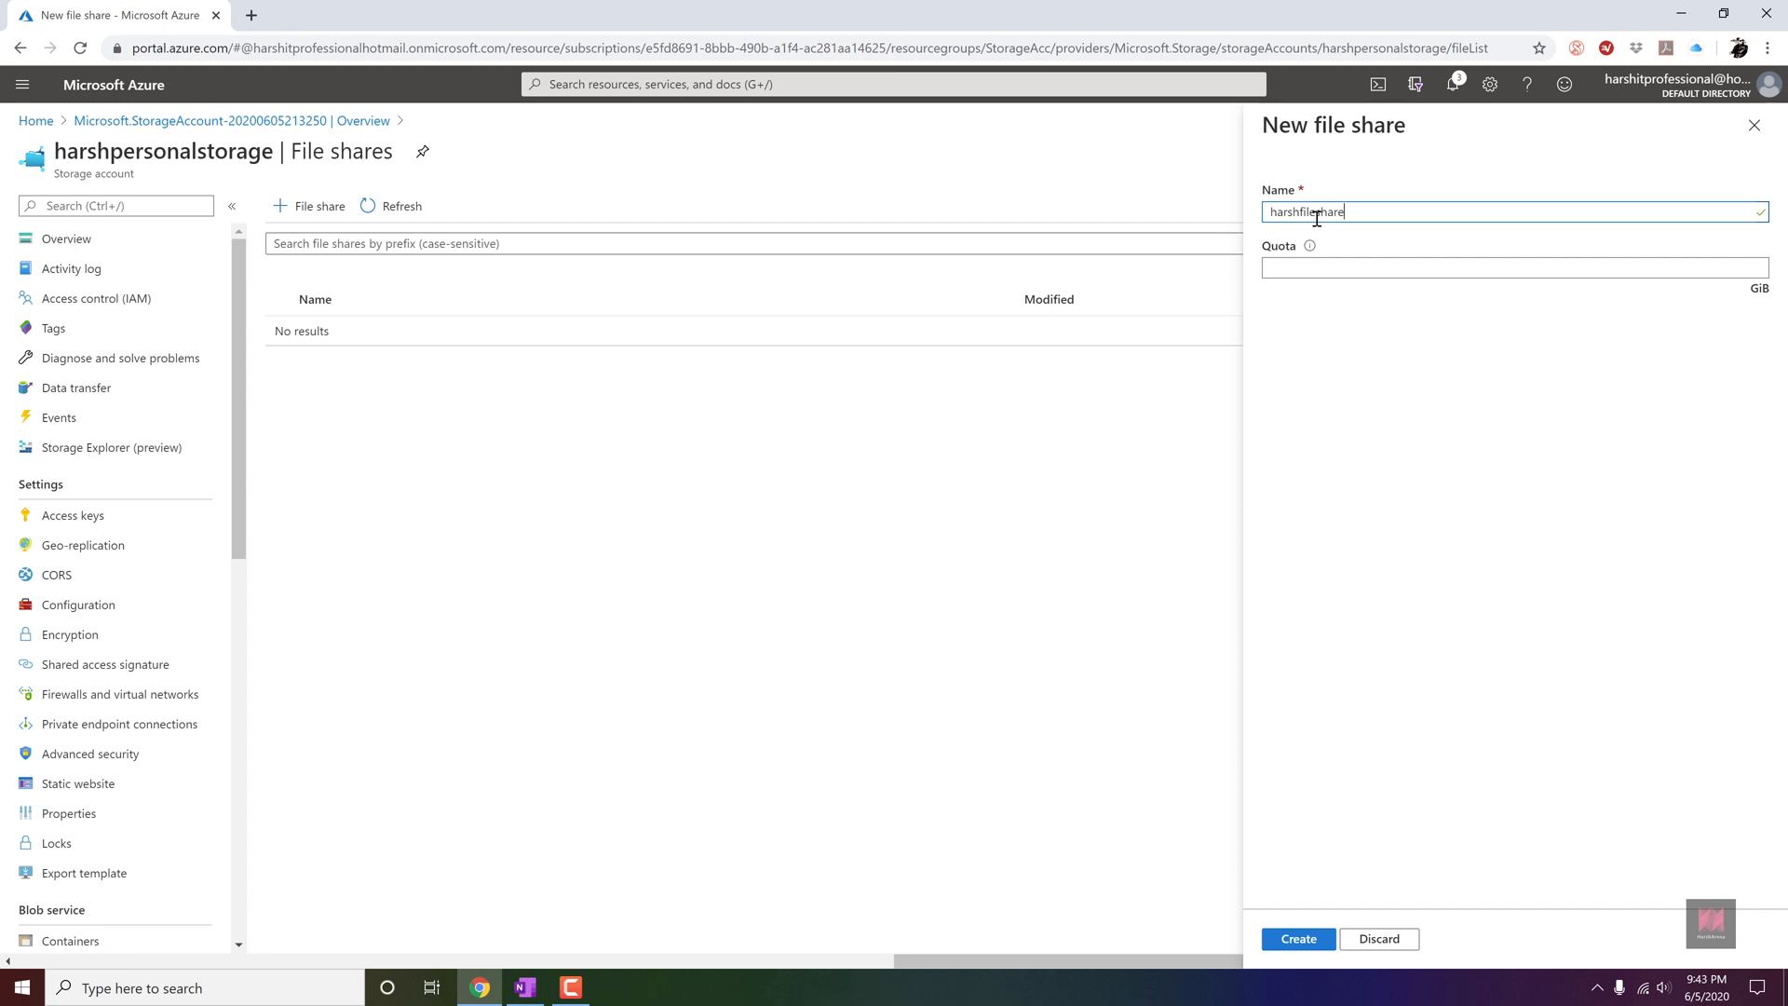
{"action": "left_click", "coordinate": [1355, 268]}
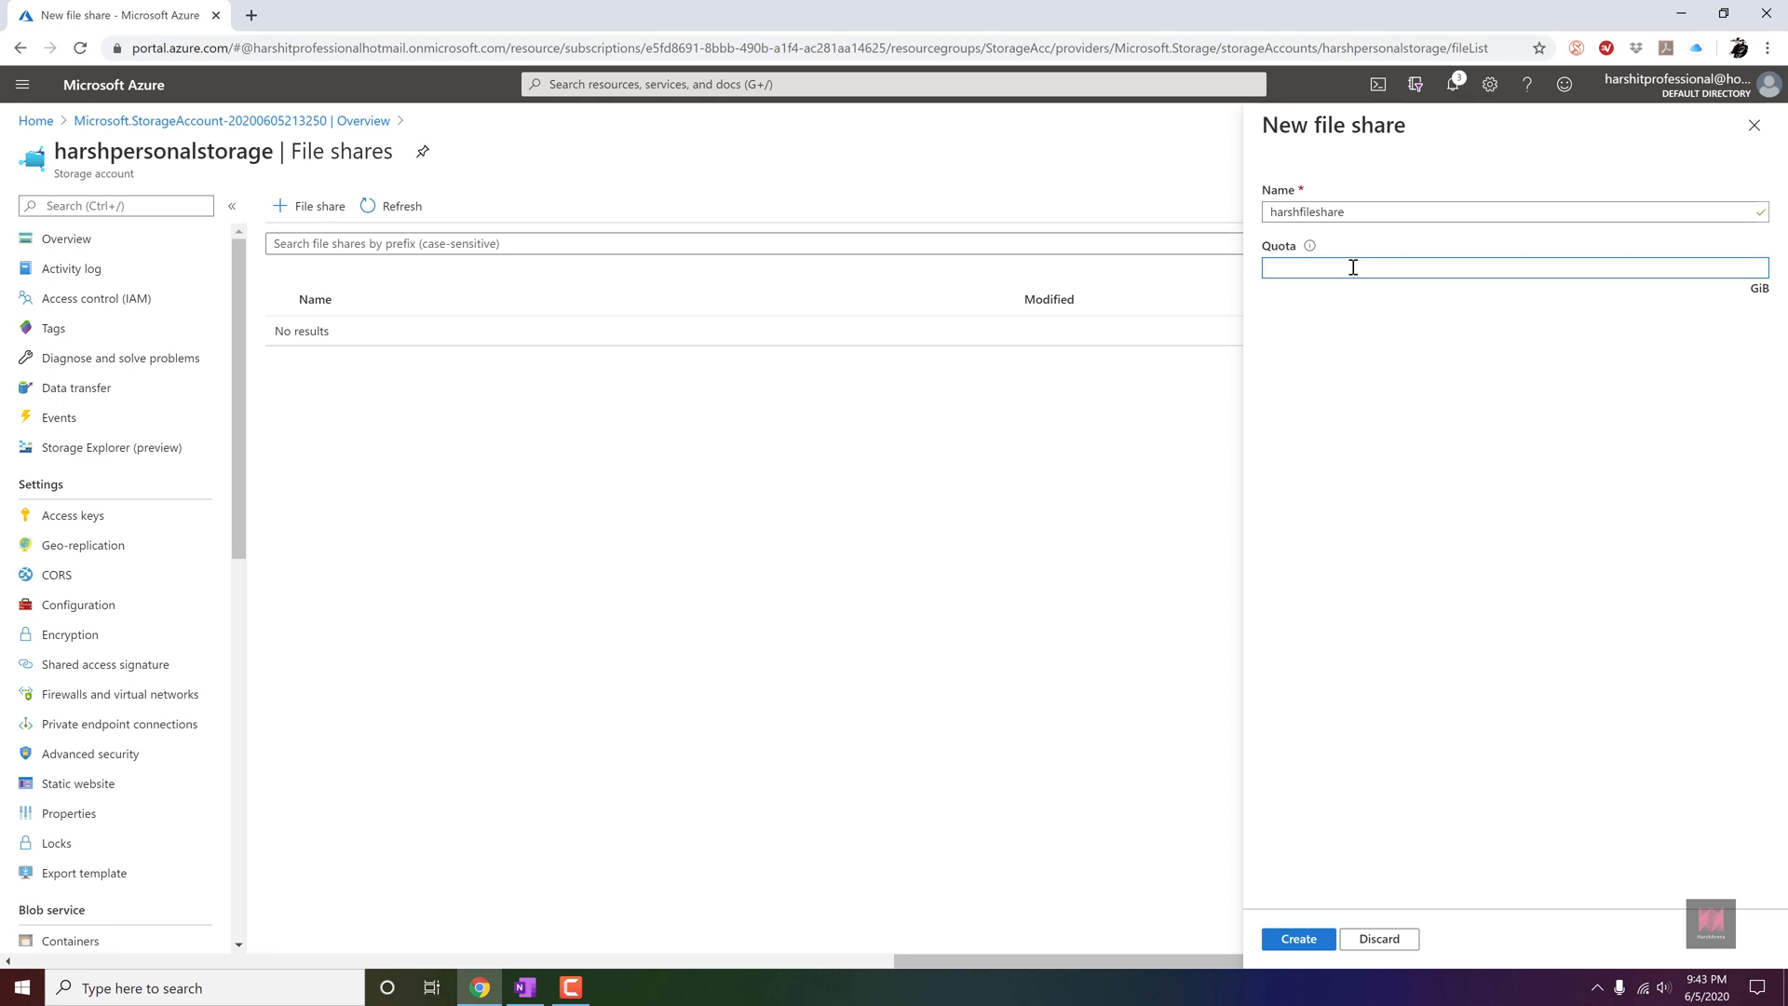
{"action": "type", "text": "10"}
{"action": "left_click", "coordinate": [1321, 937]}
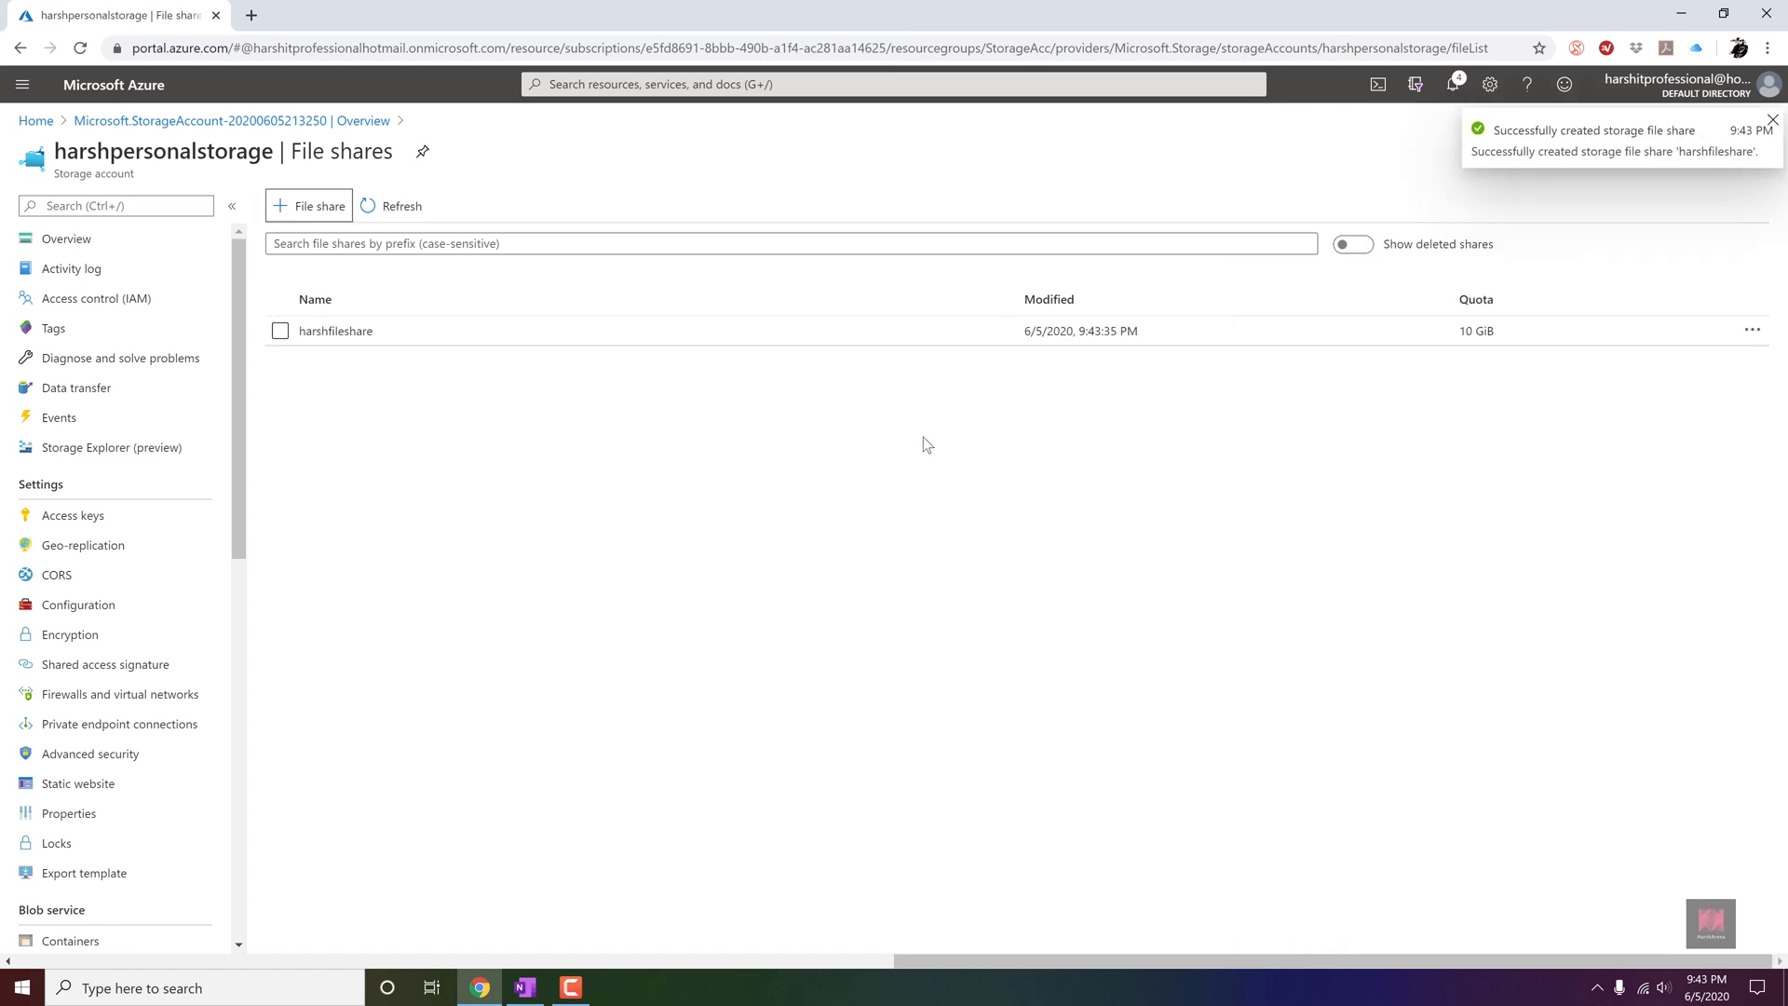
Upload logo.png from the HarshArena Logo folder to the harshfileshare file share.
{"action": "left_click", "coordinate": [335, 331]}
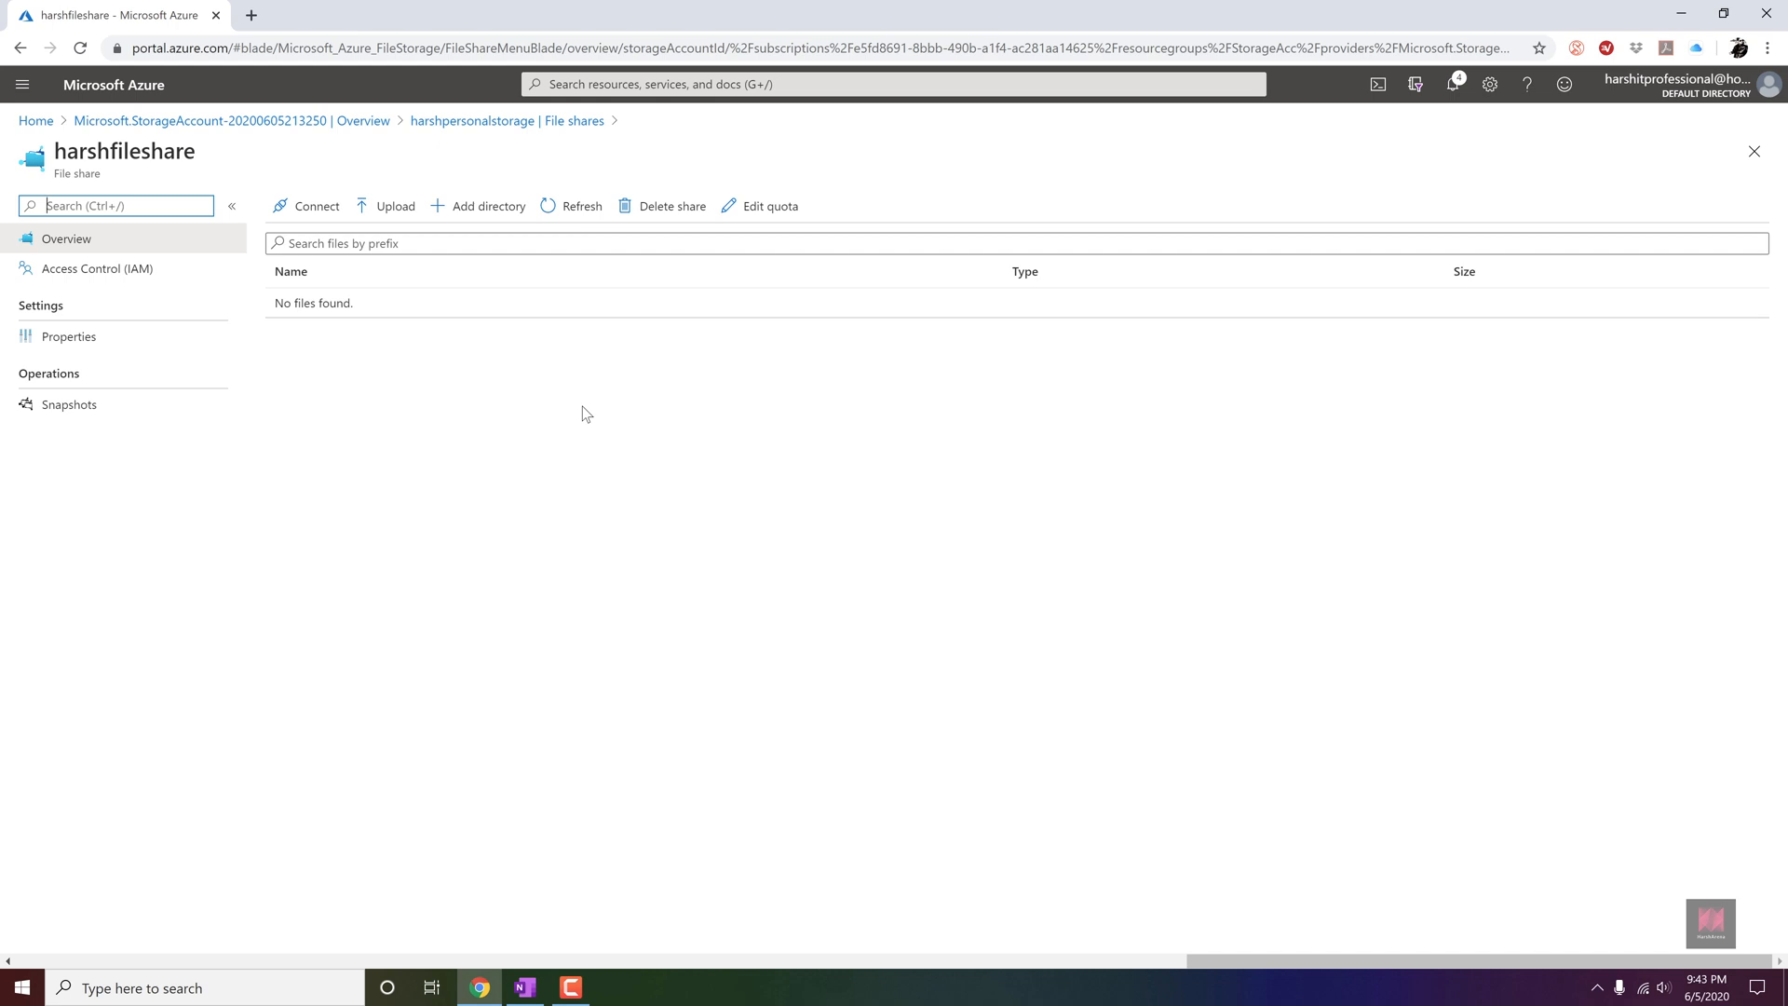
{"action": "left_click", "coordinate": [402, 205]}
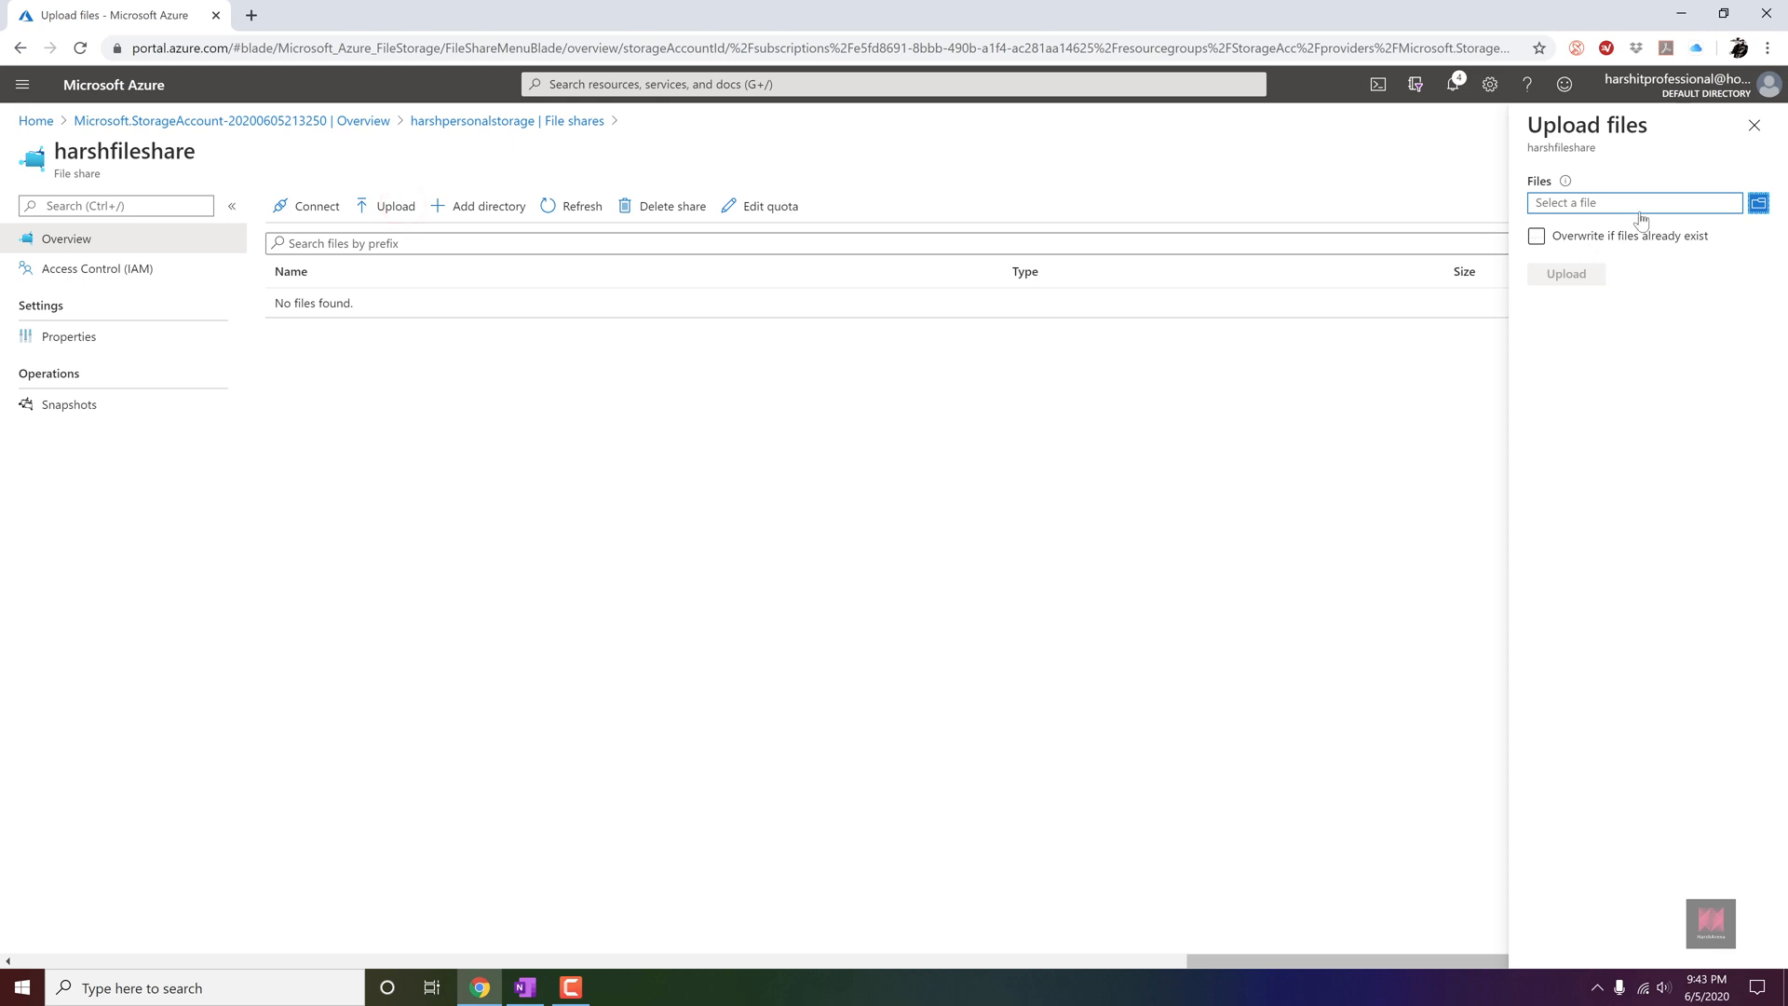
{"action": "left_click", "coordinate": [1758, 203]}
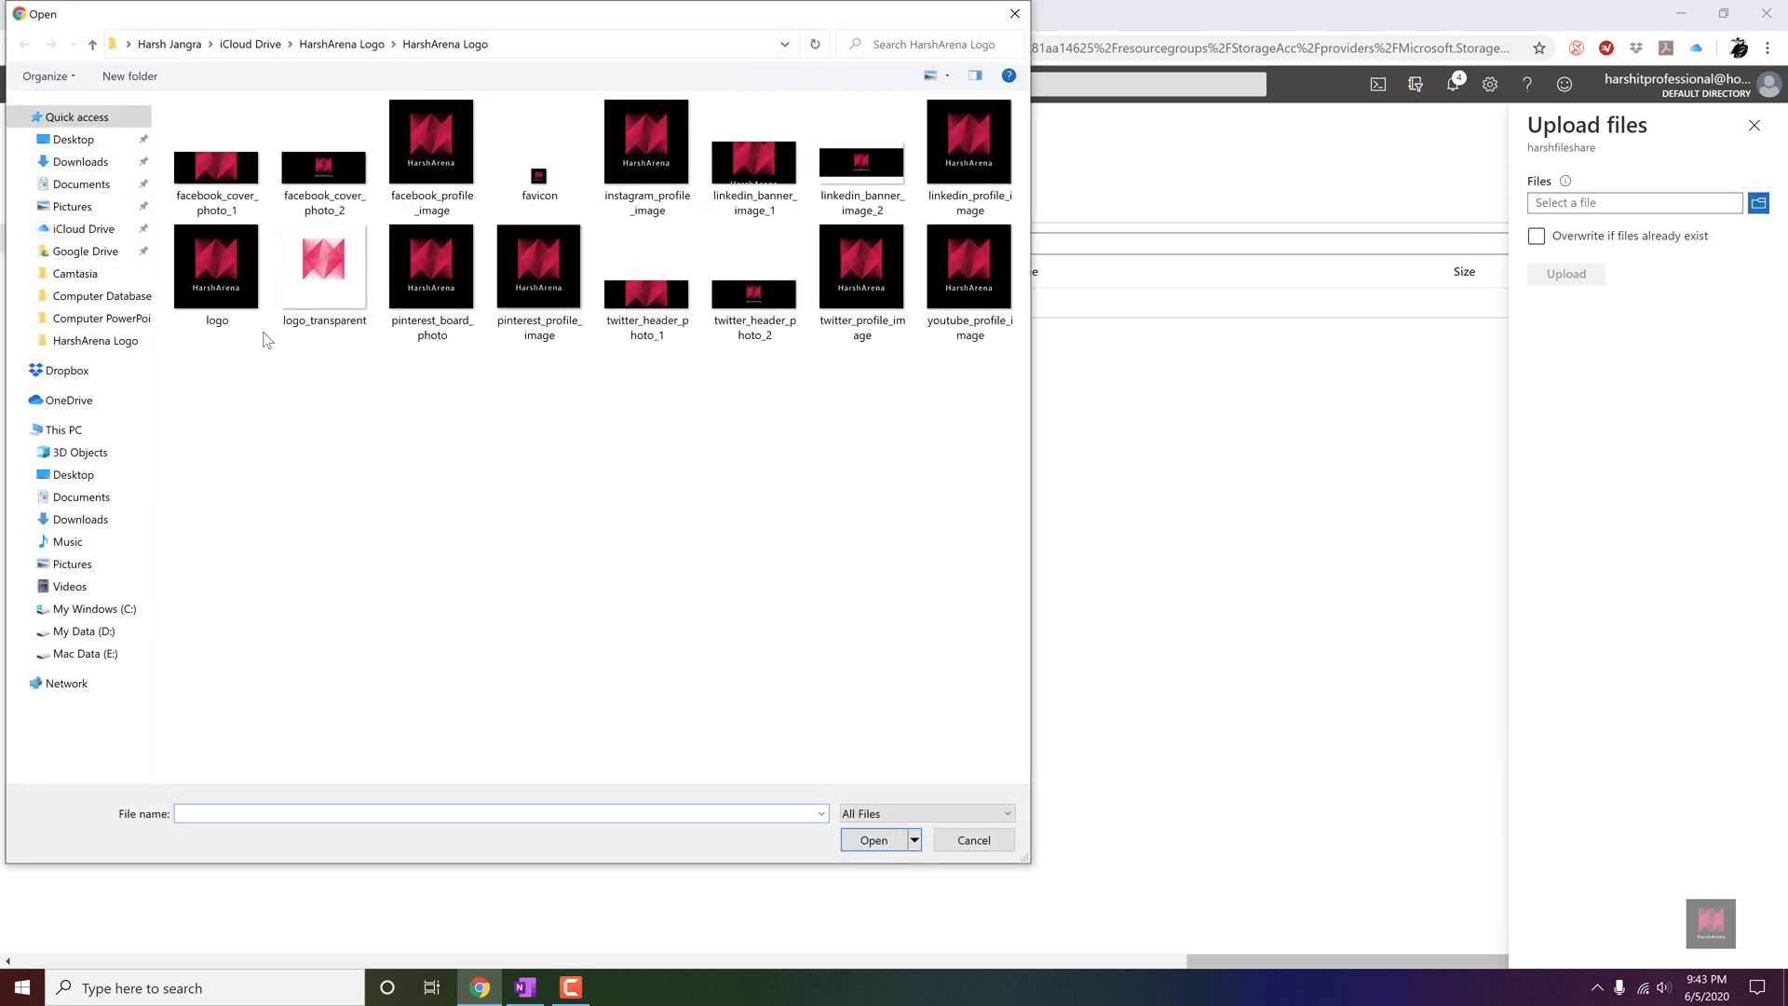
{"action": "double_click", "coordinate": [233, 308]}
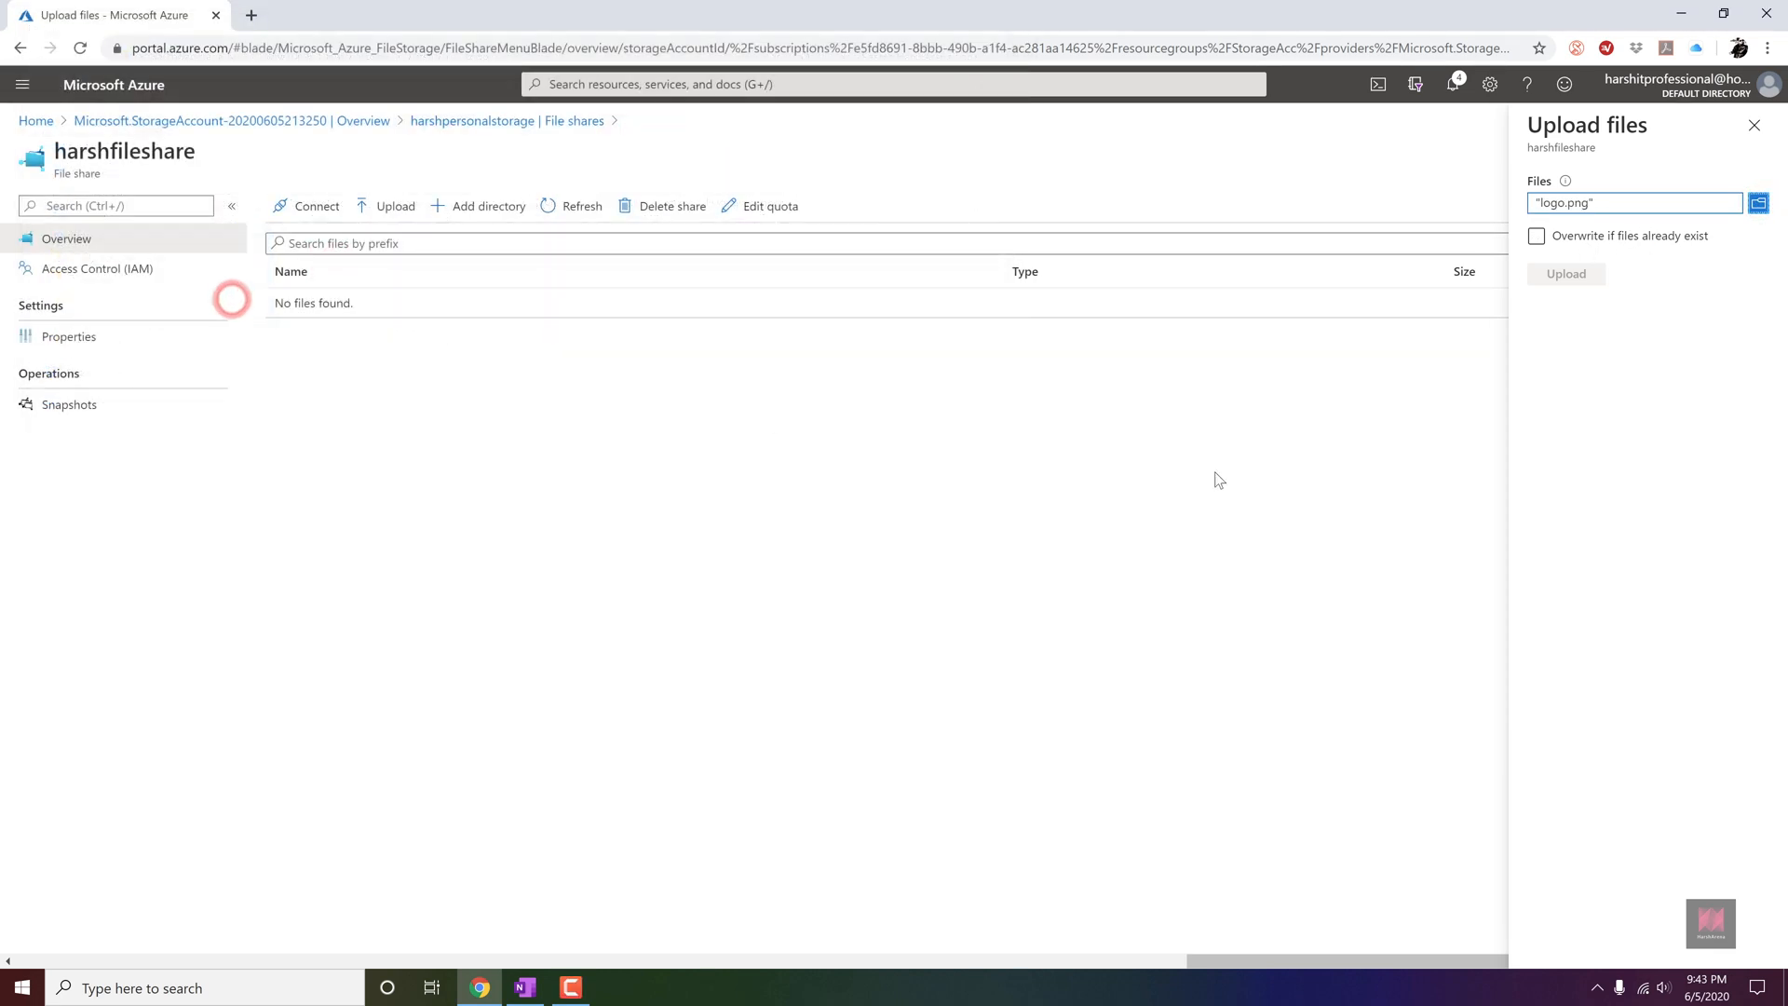
{"action": "left_click", "coordinate": [1597, 278]}
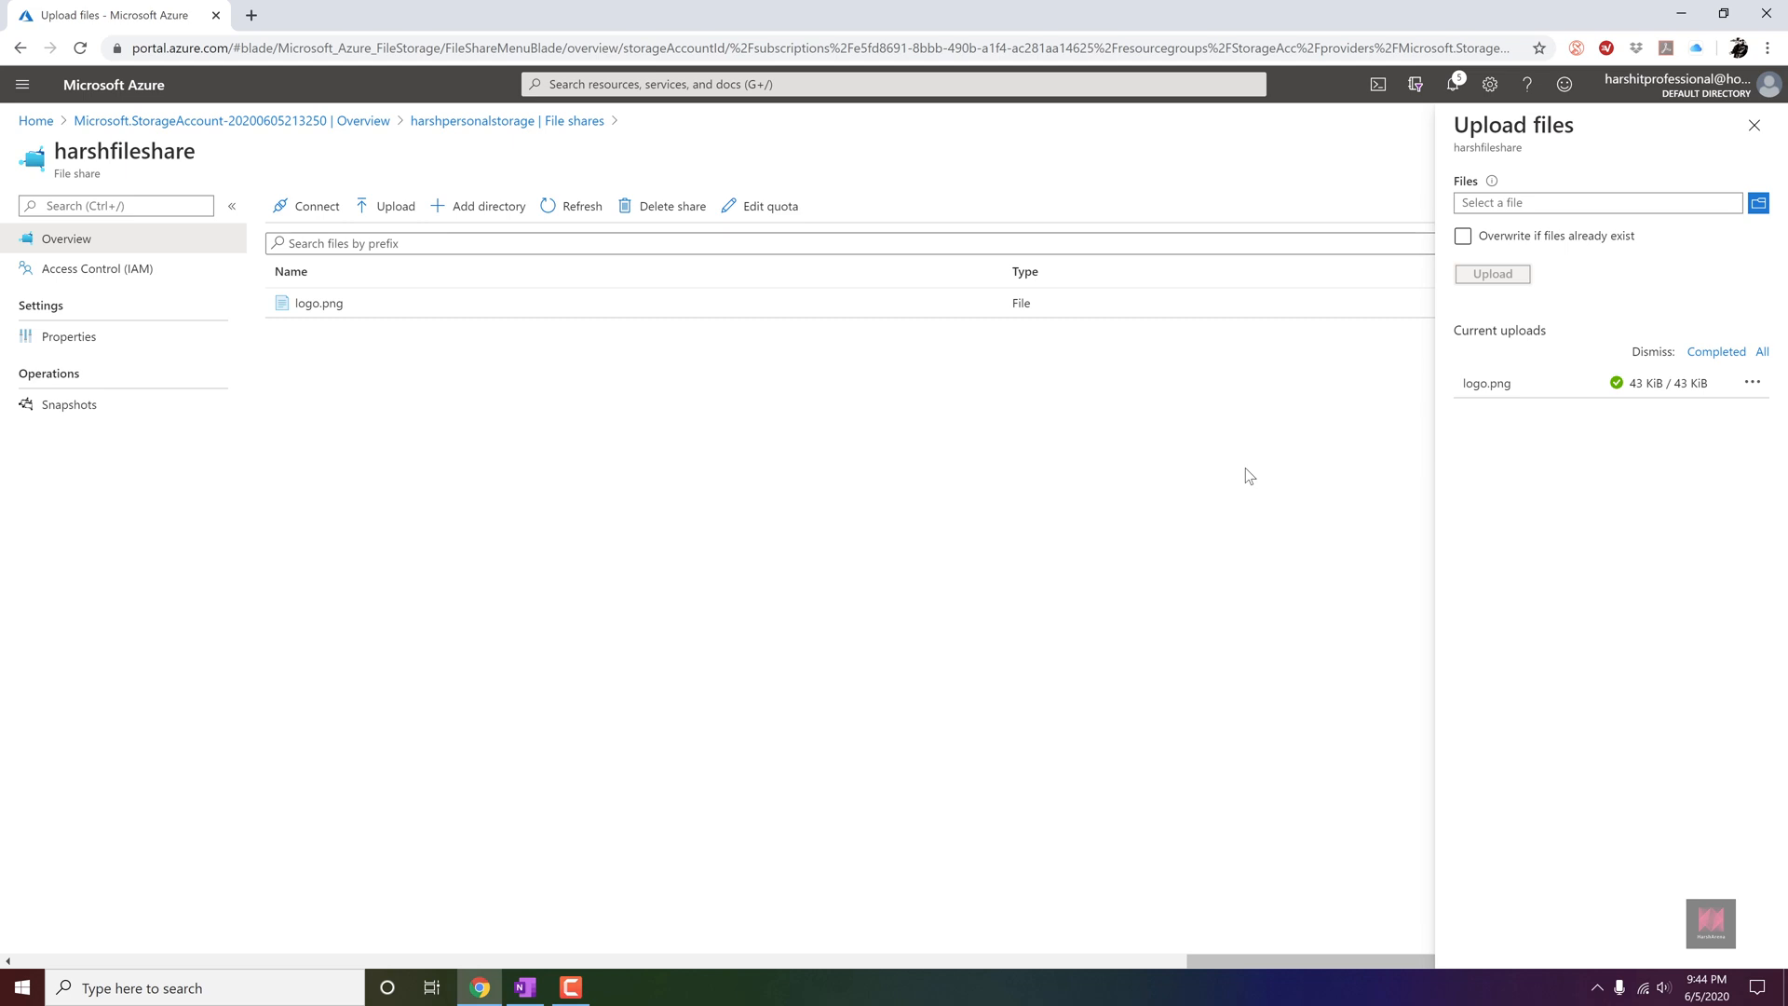
Open the file properties of the uploaded logo.png in harshfileshare and examine its details.
{"action": "left_click", "coordinate": [1246, 470]}
{"action": "left_click", "coordinate": [1103, 403]}
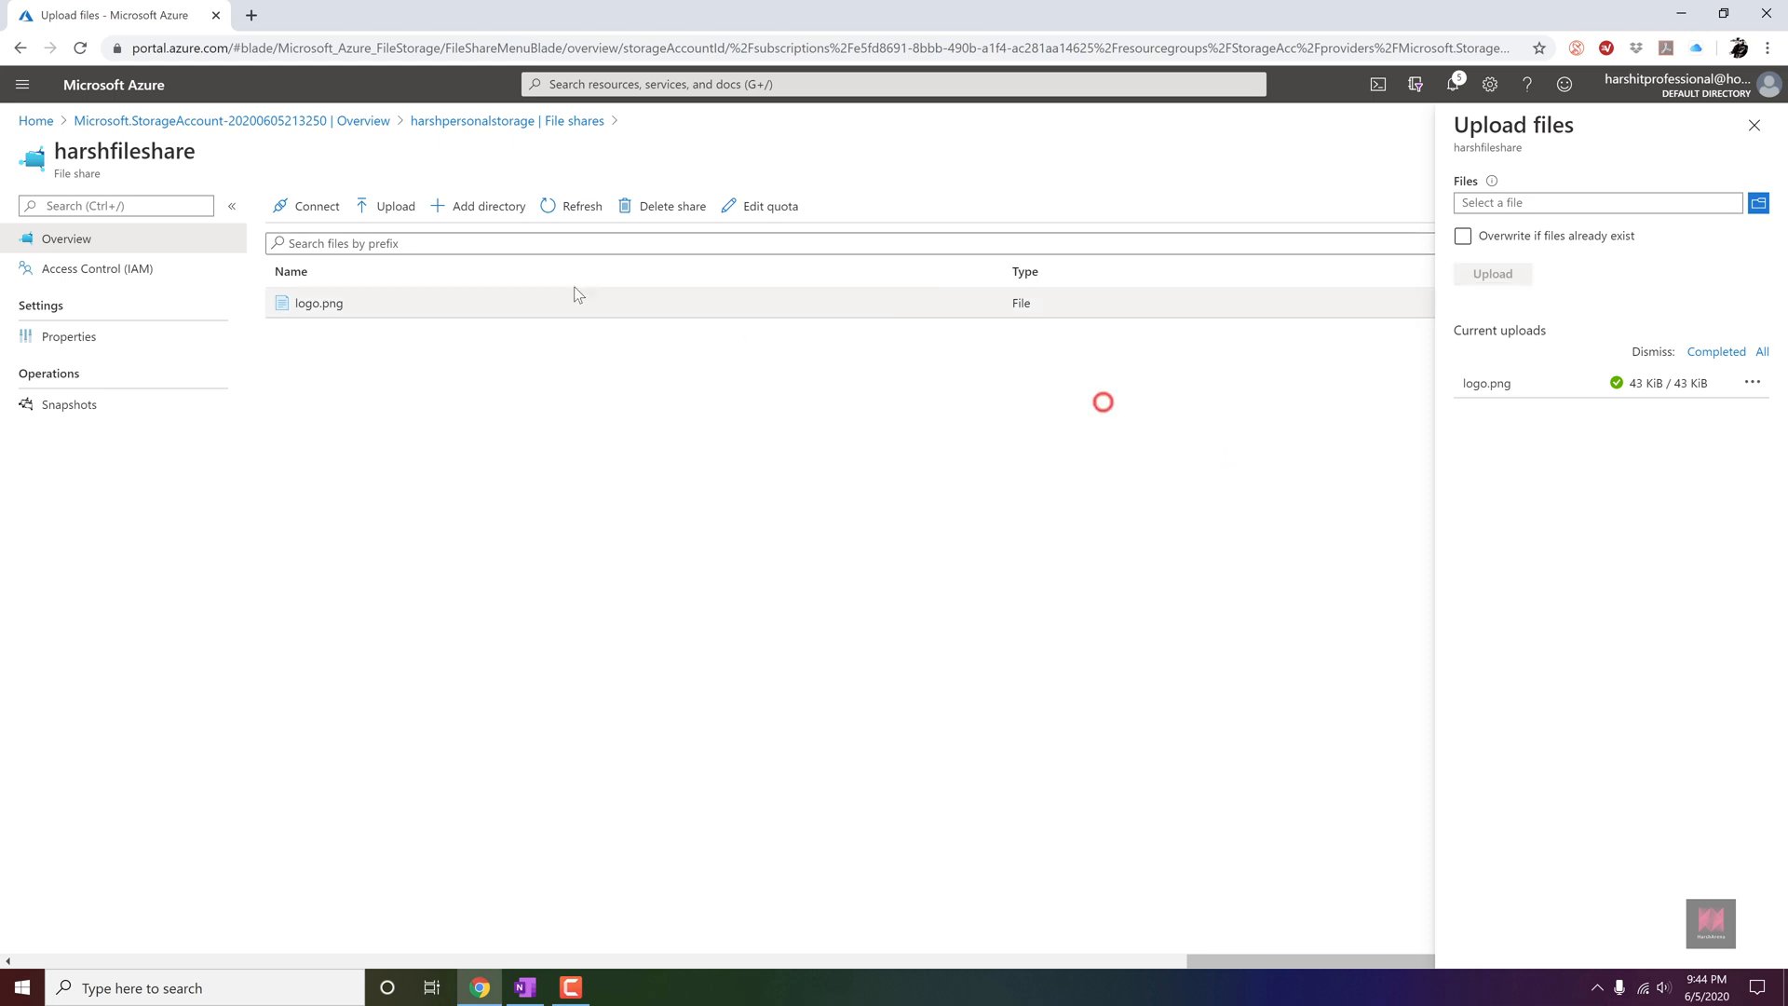
{"action": "left_click", "coordinate": [448, 311]}
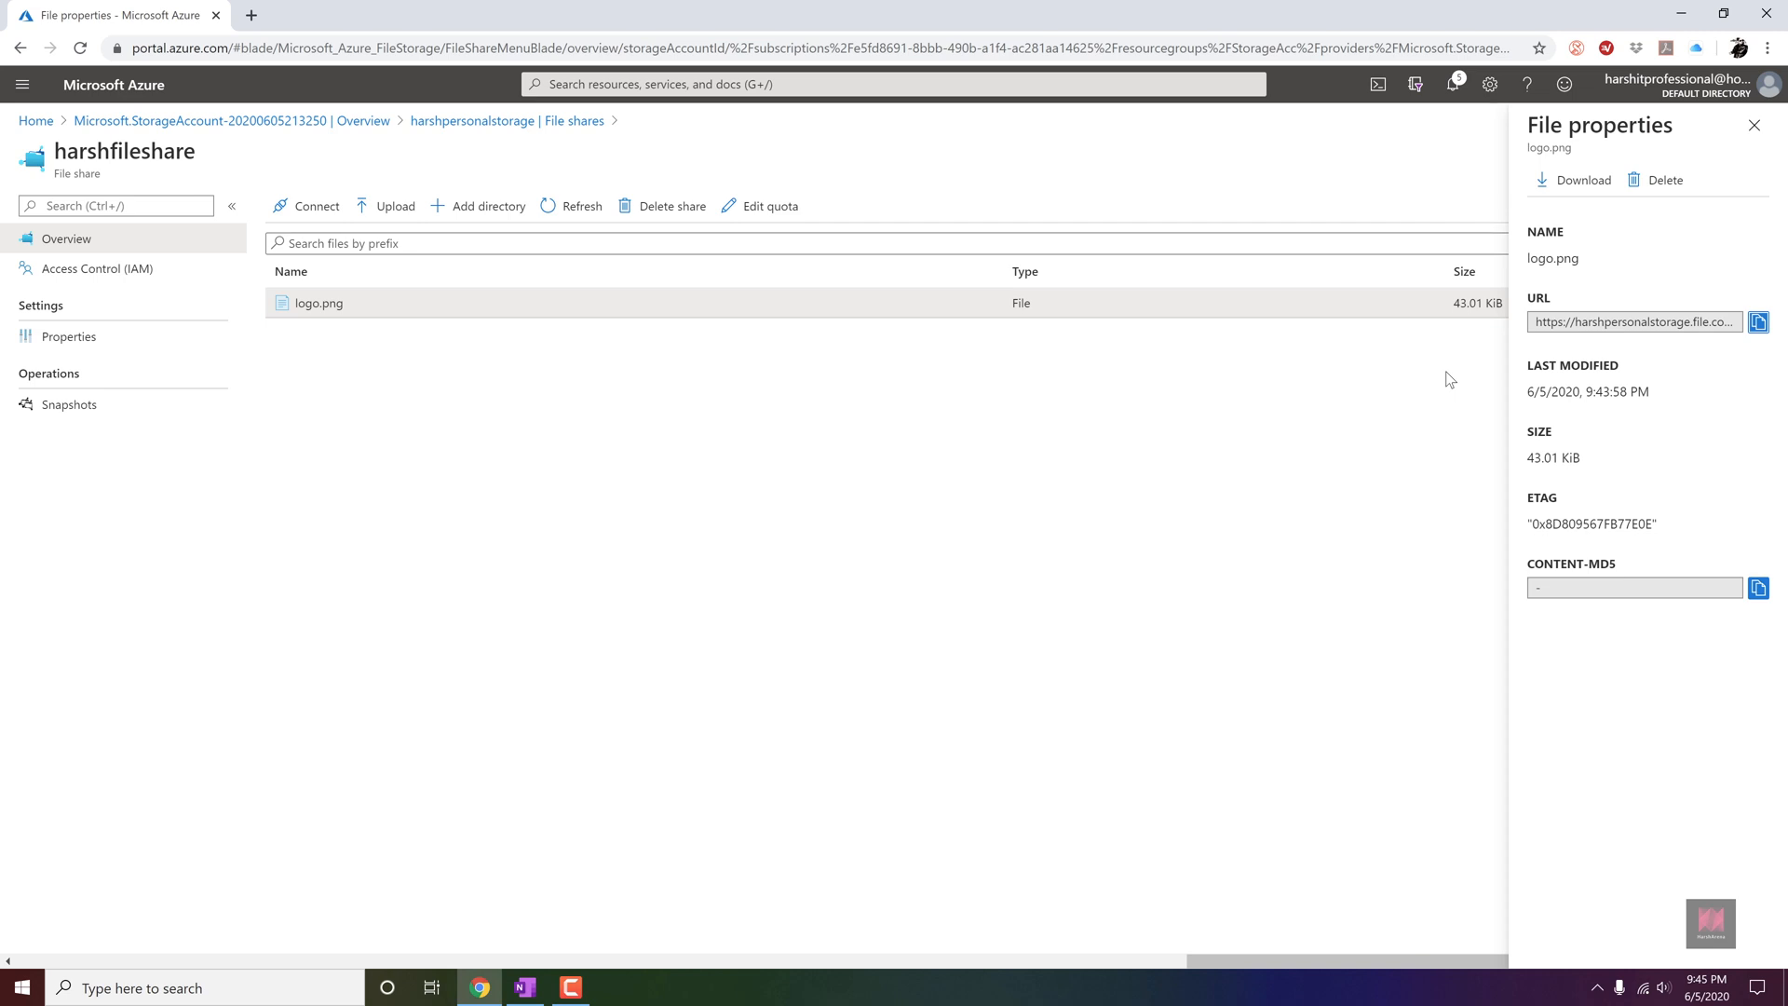
Examine the Linux and macOS connection commands for harshfileshare.
{"action": "left_click", "coordinate": [317, 206]}
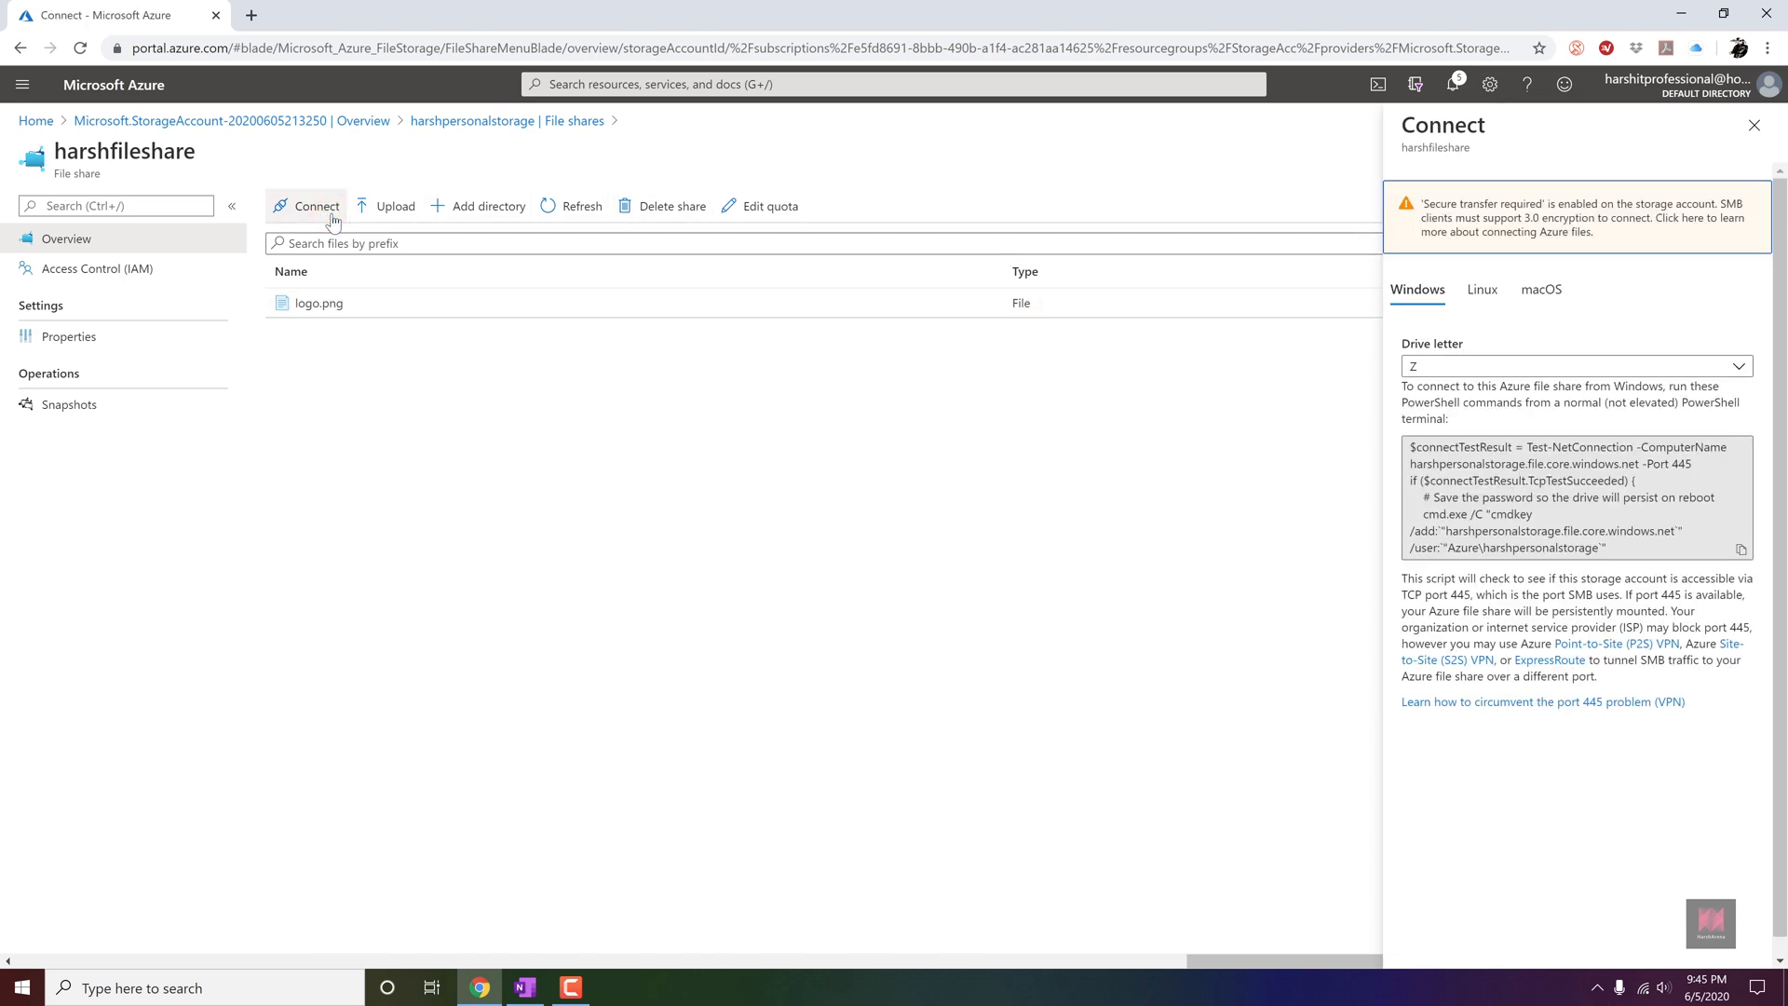
{"action": "left_click", "coordinate": [1485, 296]}
{"action": "left_click", "coordinate": [1544, 296]}
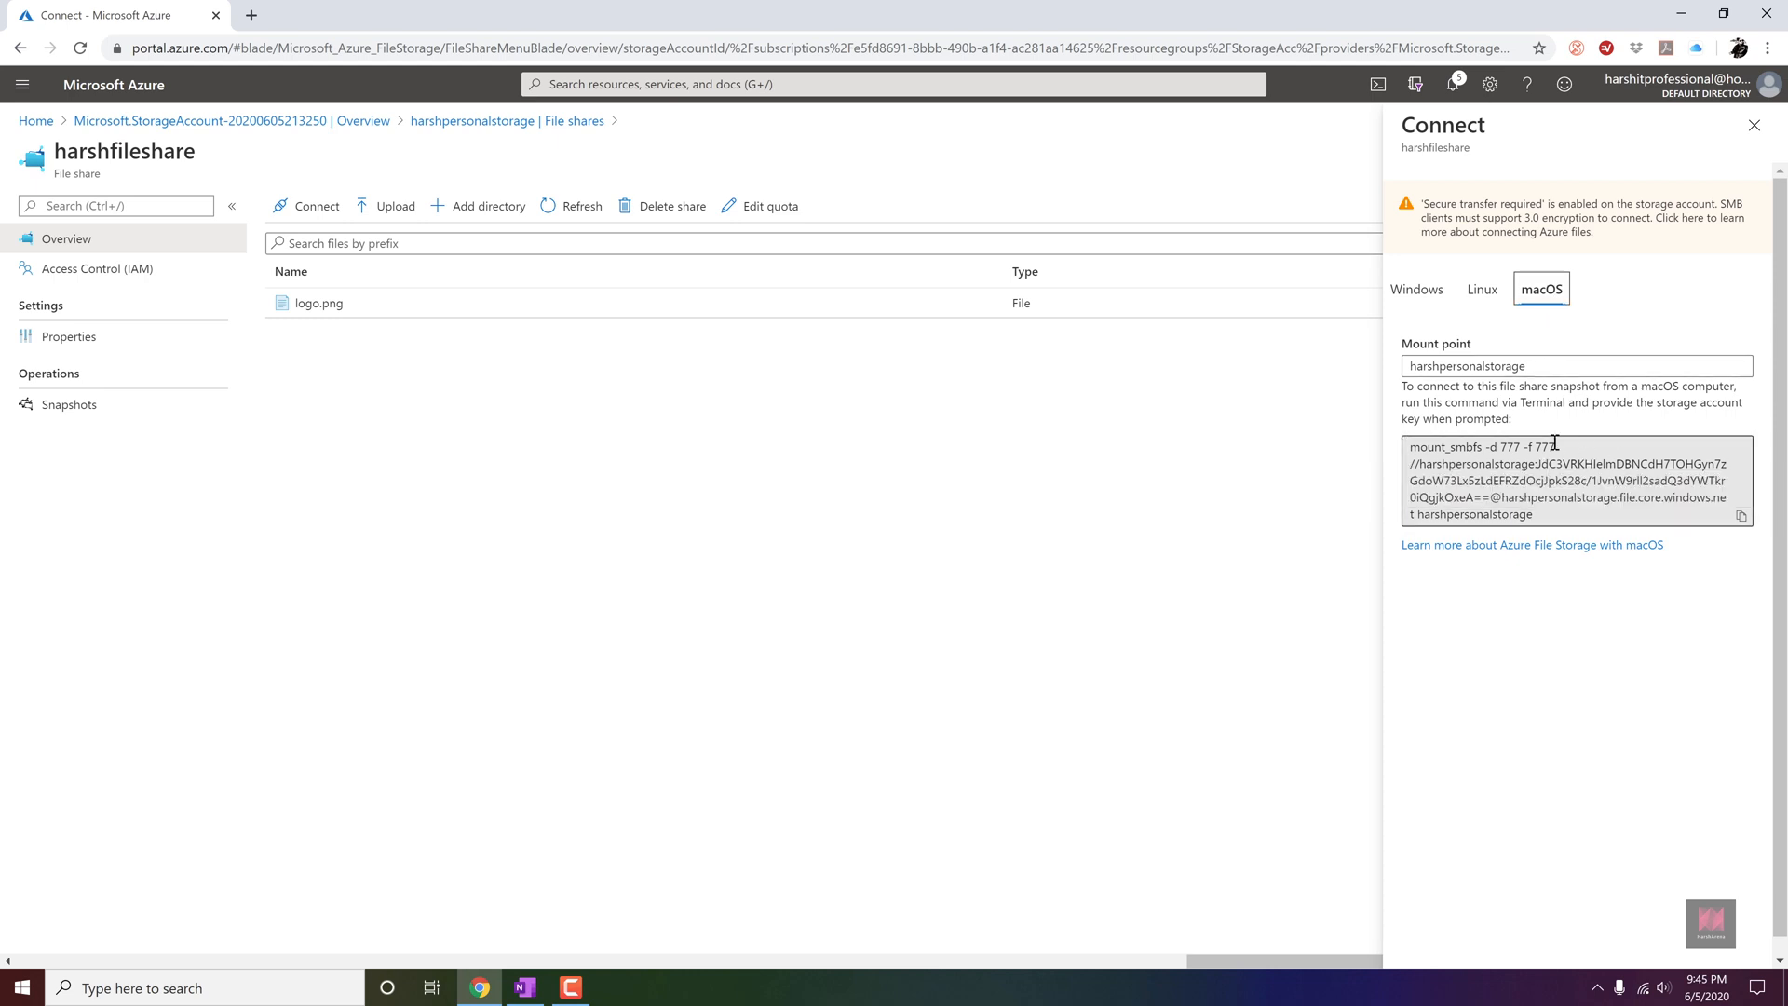
{"action": "left_click", "coordinate": [1489, 287]}
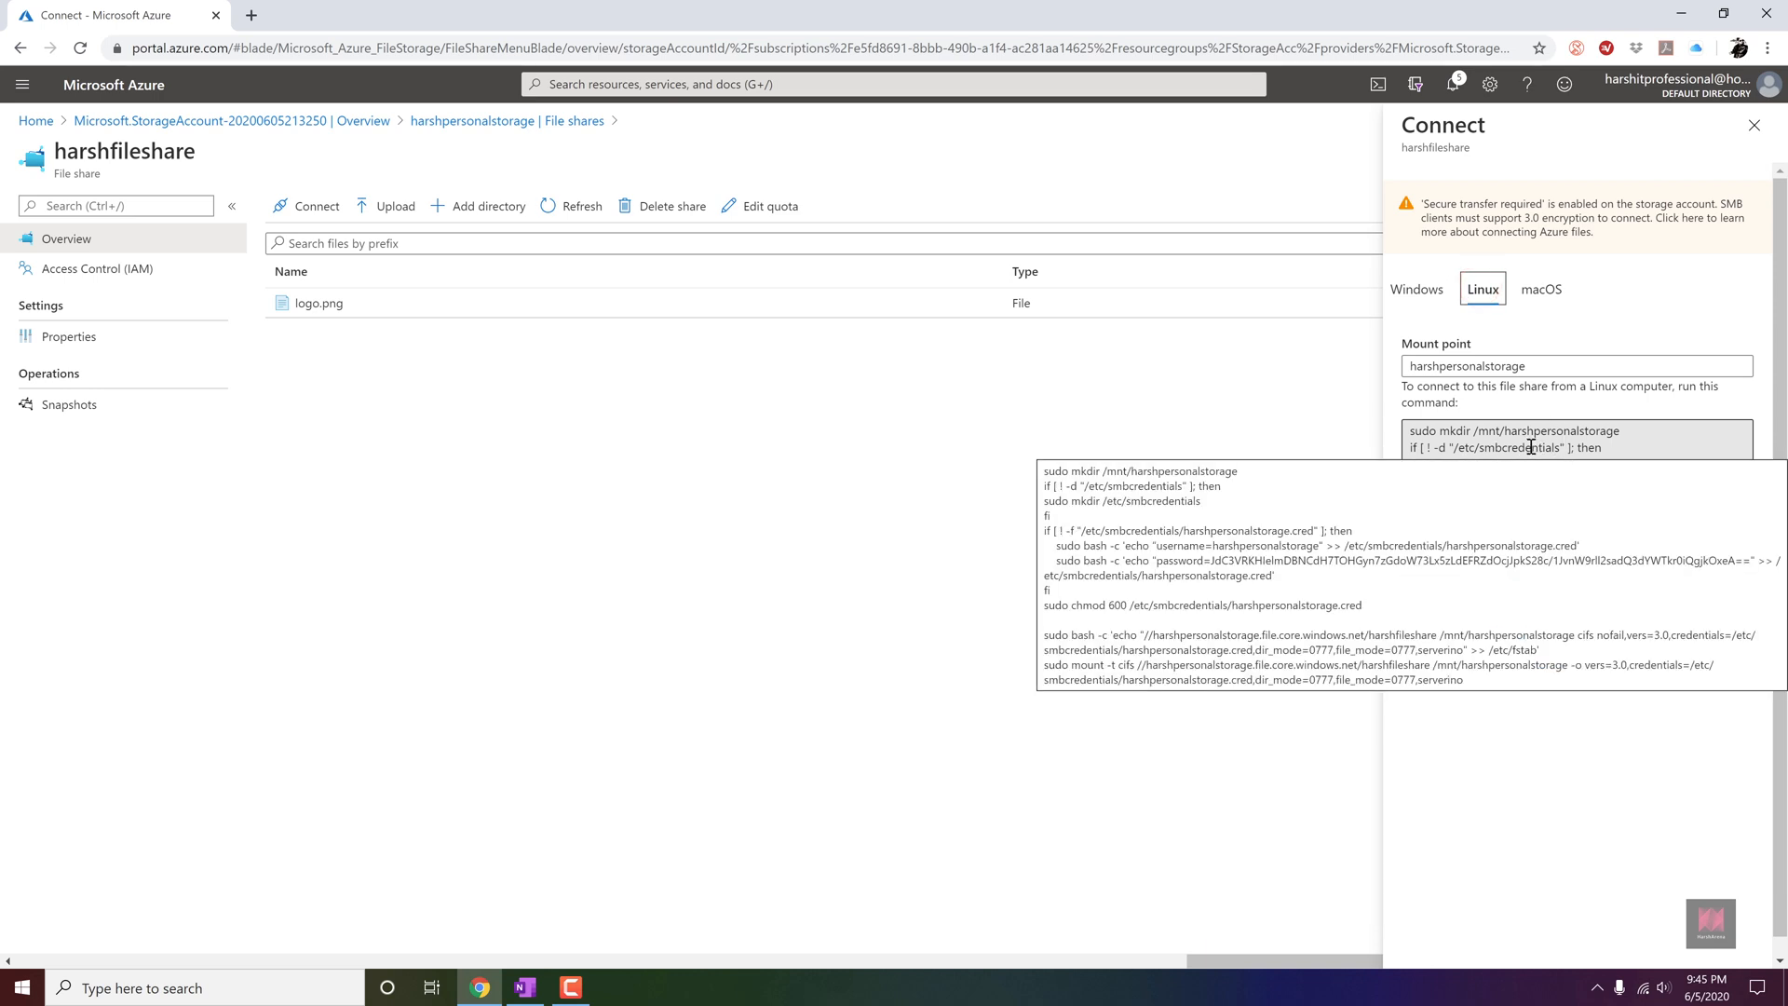
Copy the Windows connection script for drive Z, including its storage account key, and run it in Windows PowerShell as administrator.
{"action": "left_click", "coordinate": [1418, 287]}
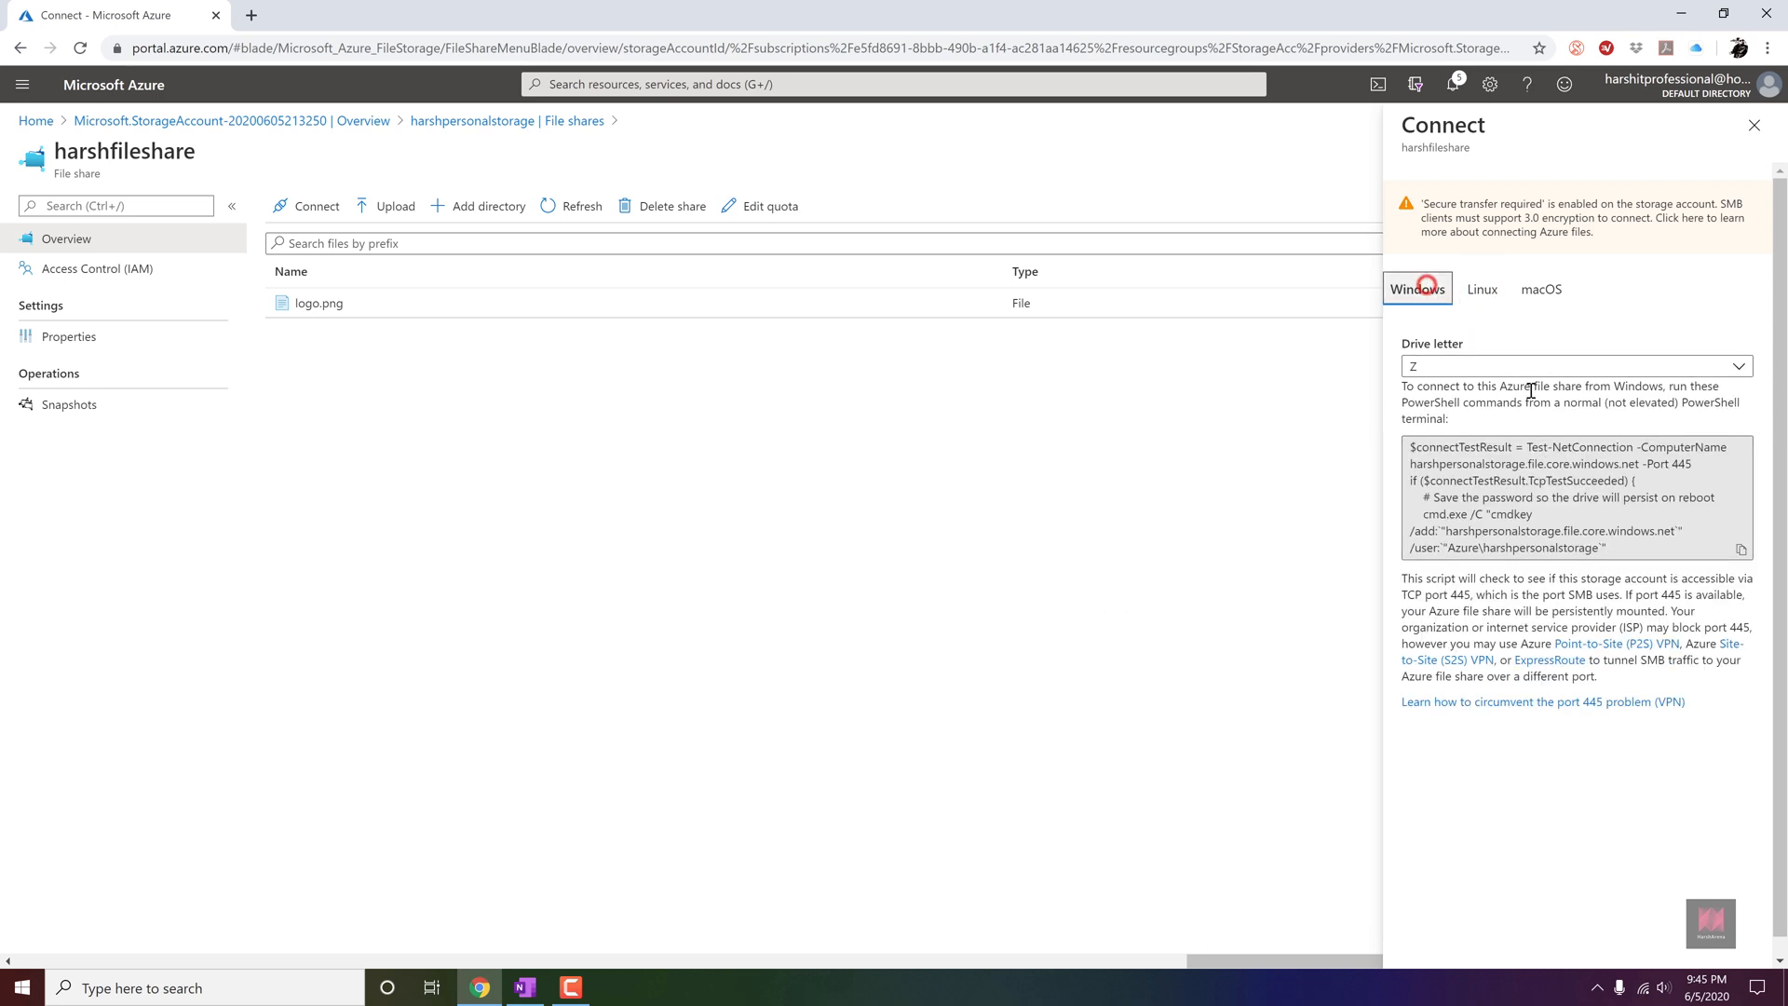
{"action": "left_click", "coordinate": [1549, 468]}
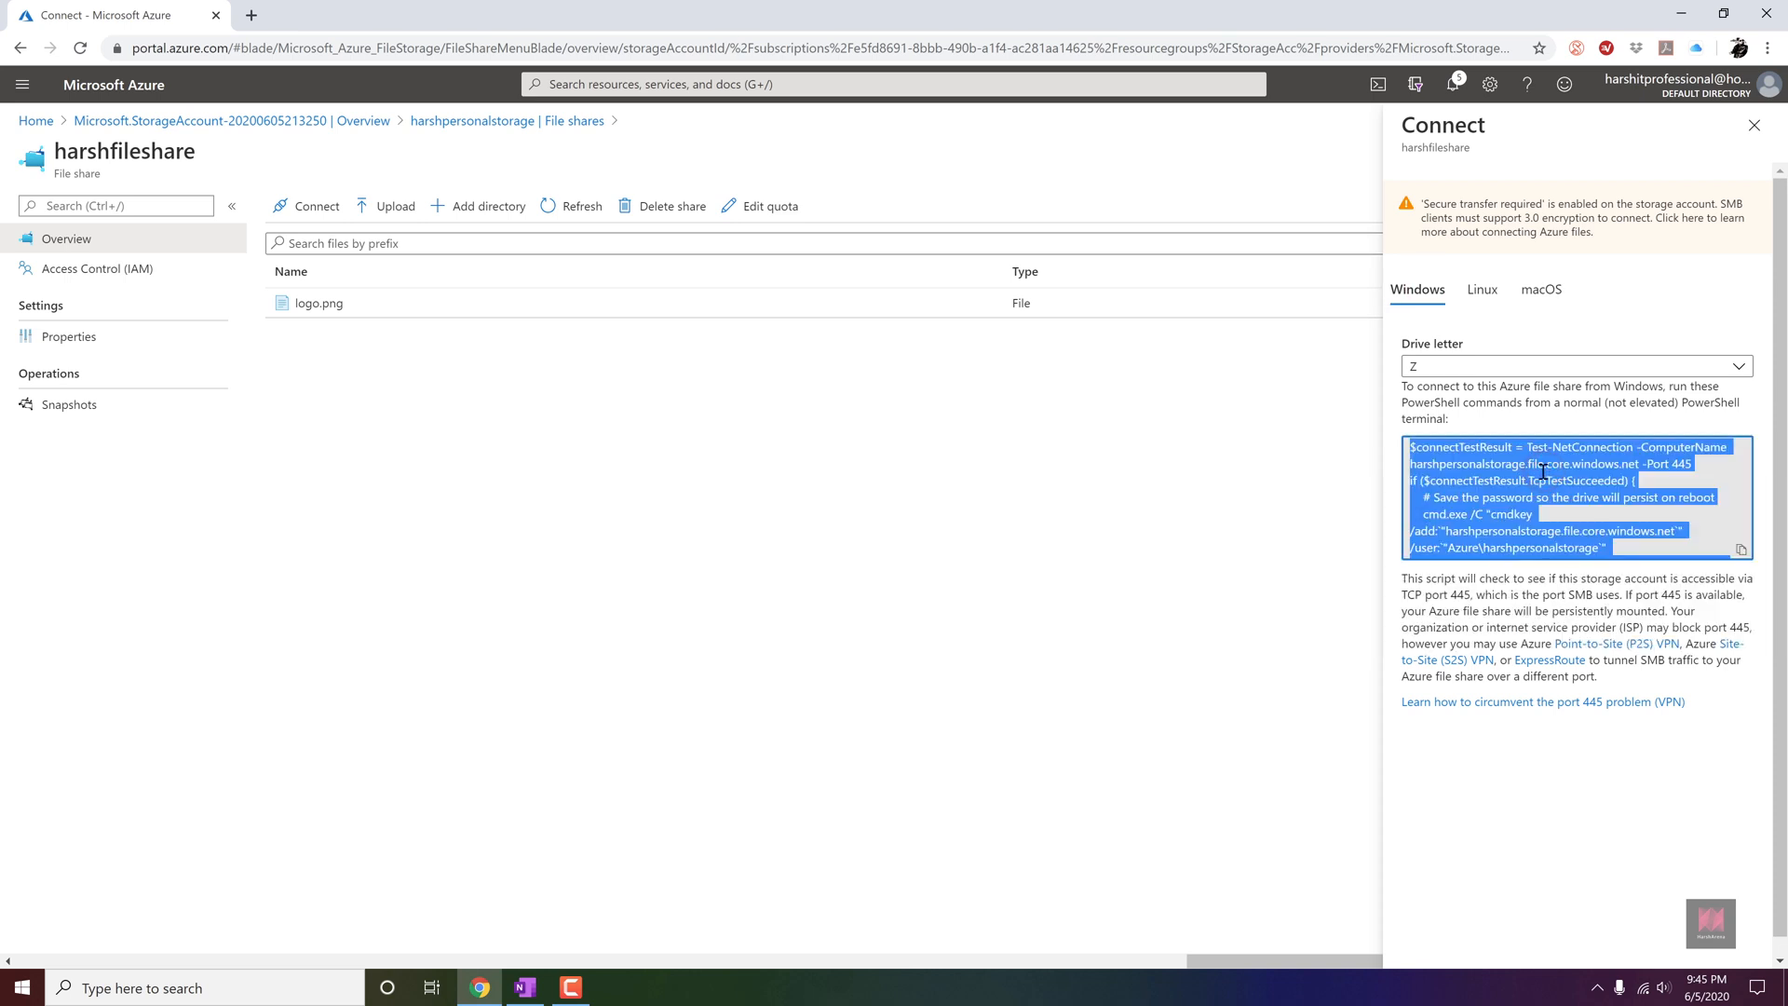
{"action": "left_click", "coordinate": [6, 991]}
{"action": "type", "text": "wind"}
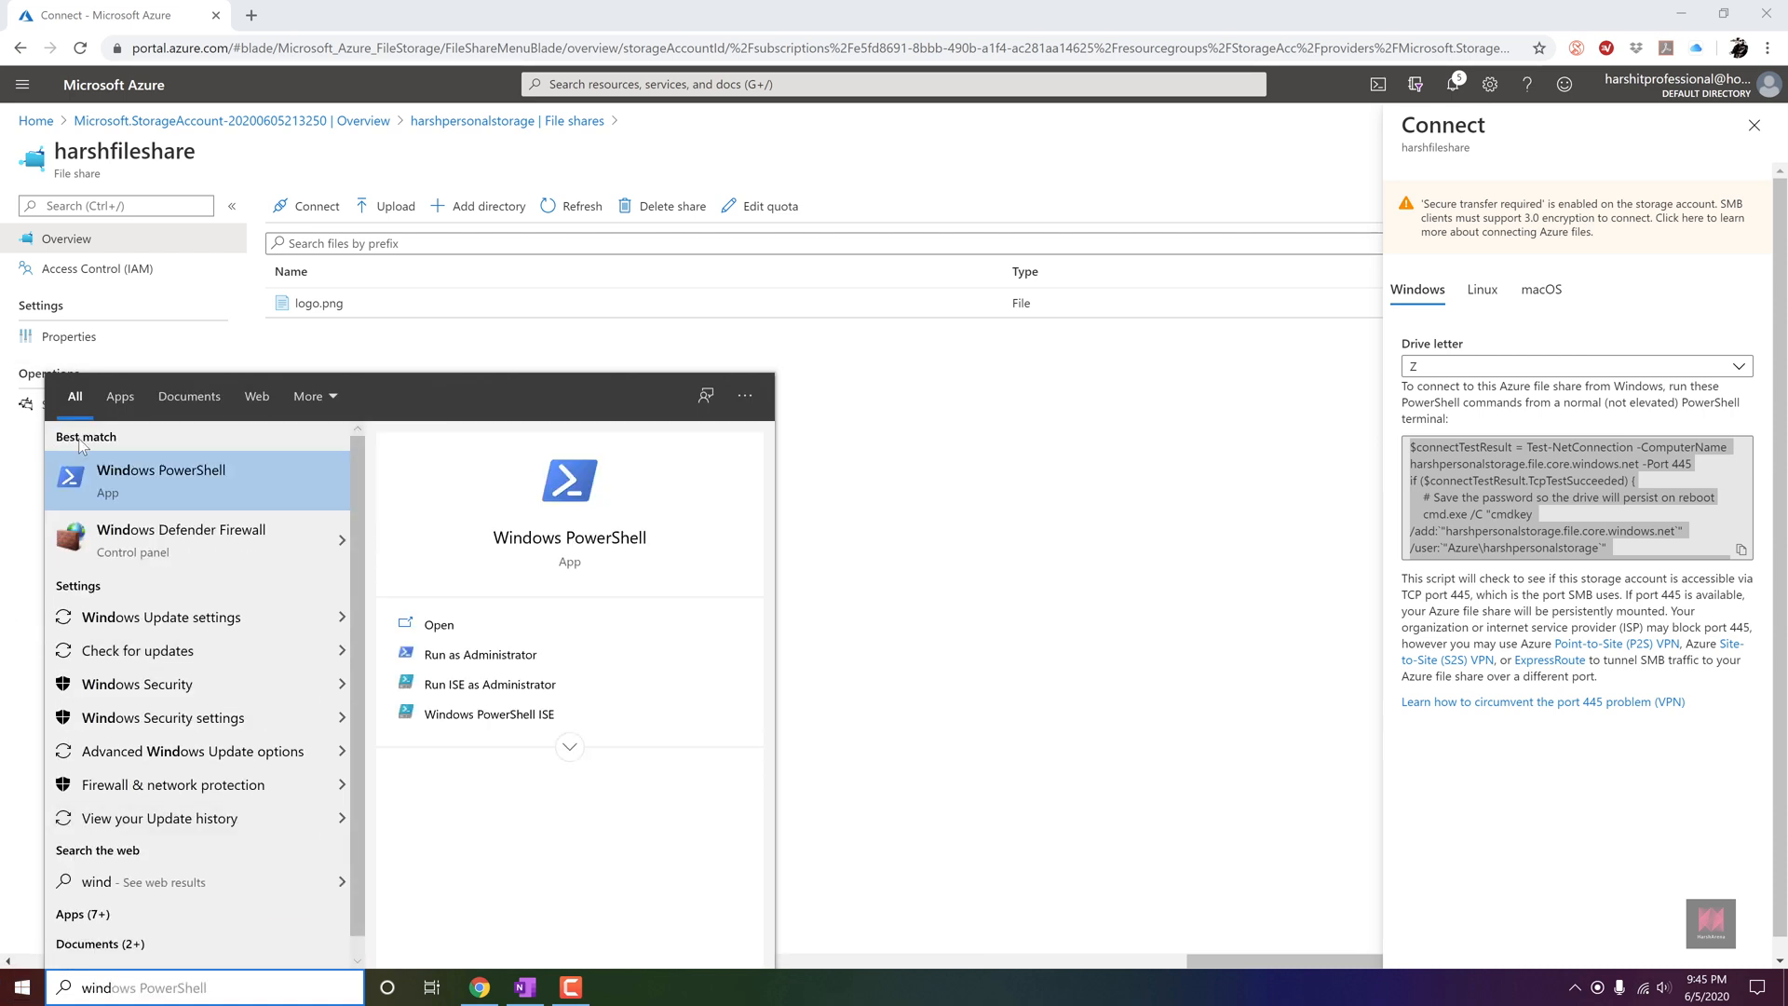
{"action": "right_click", "coordinate": [130, 470]}
{"action": "left_click", "coordinate": [182, 489]}
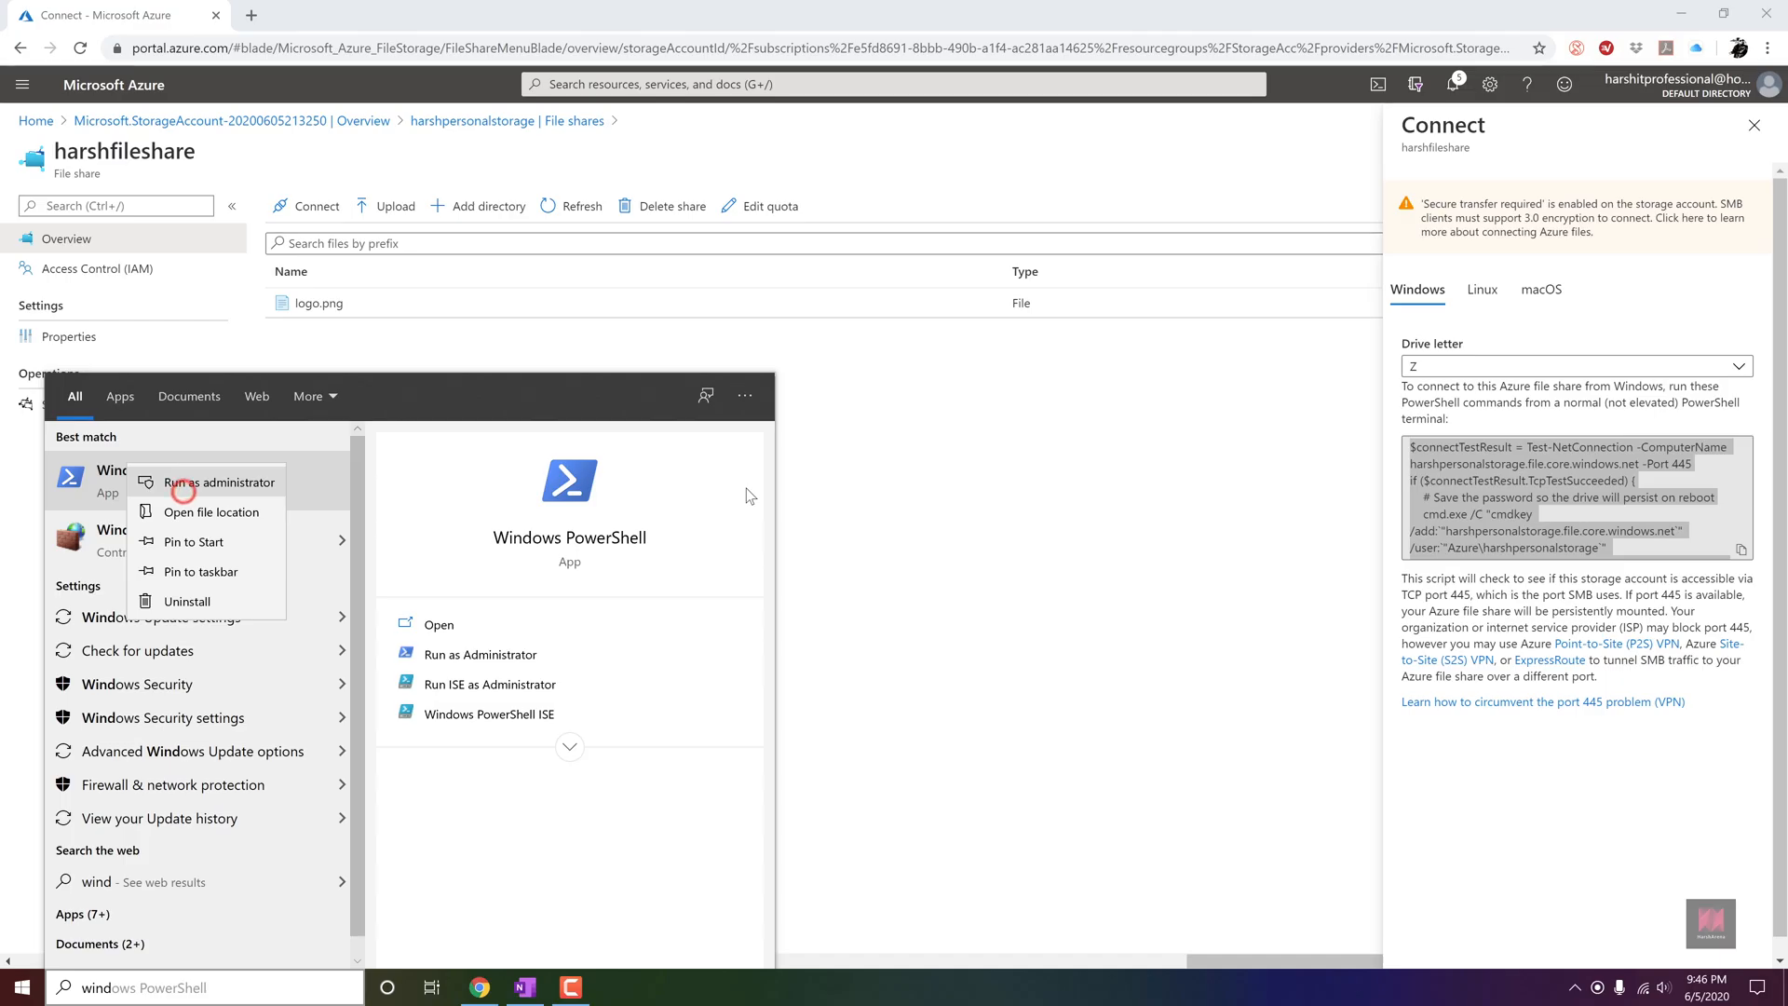
{"action": "right_click", "coordinate": [709, 422]}
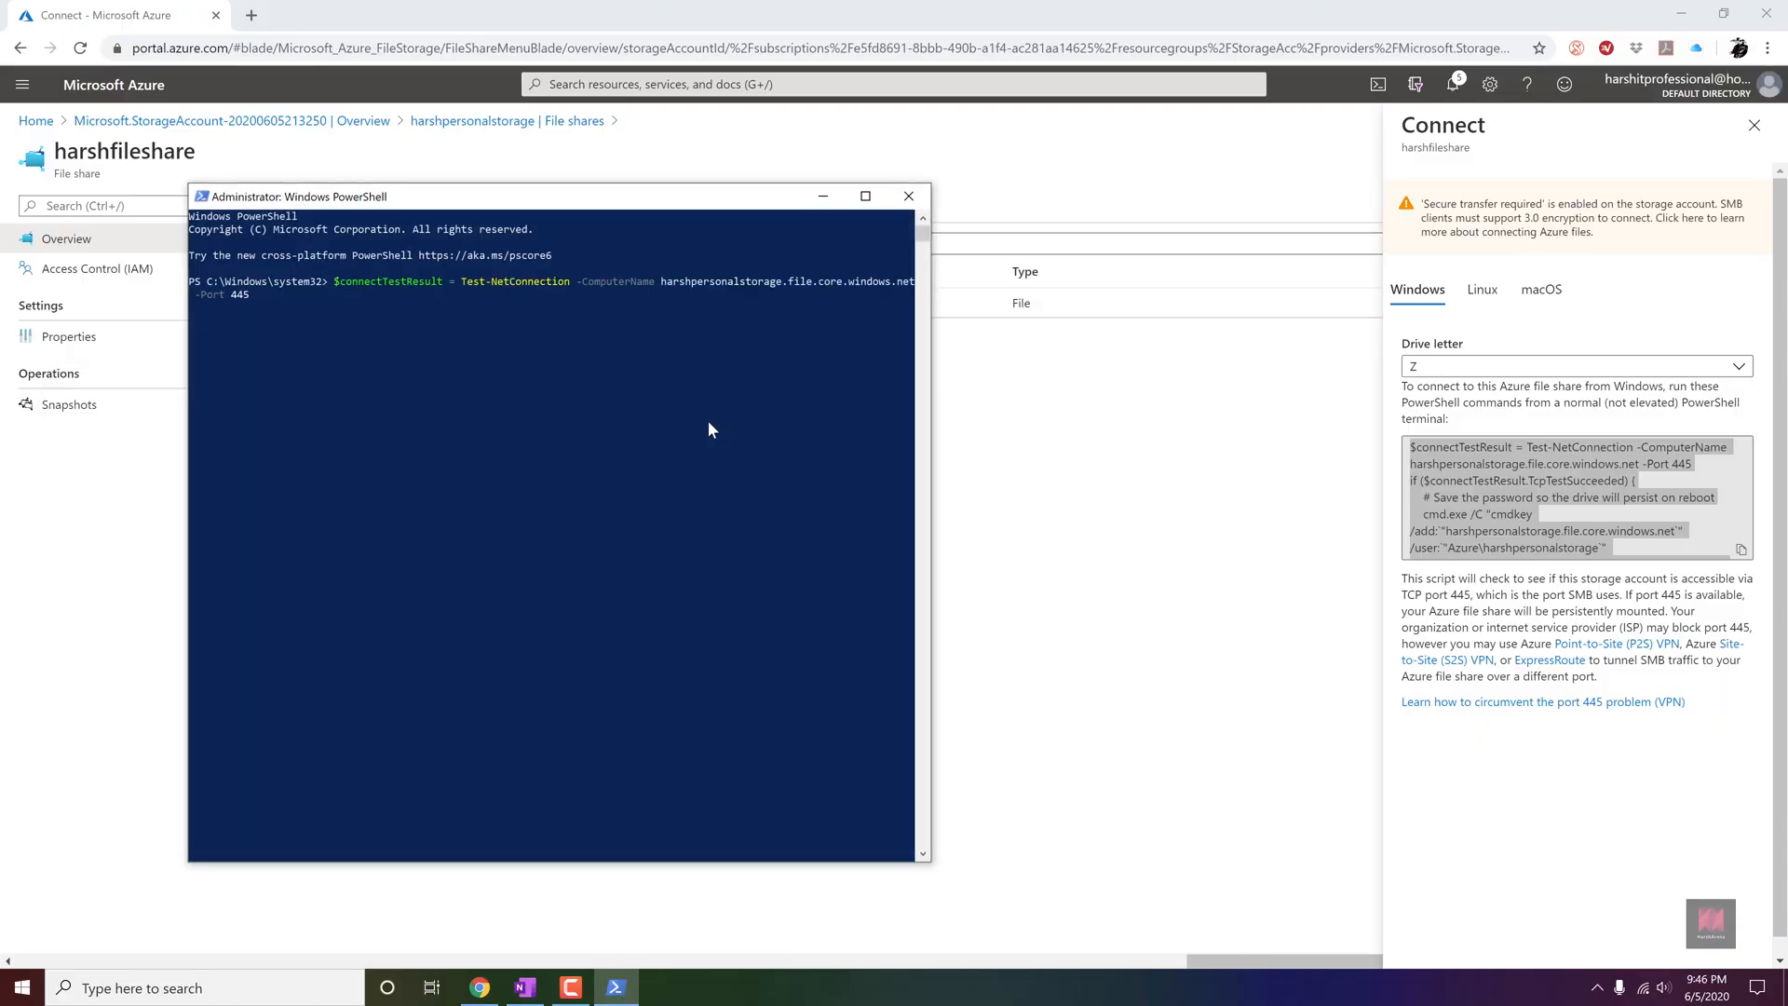
Minimize PowerShell and highlight "-Port 445" in the Windows connection script in the Azure portal.
{"action": "left_click", "coordinate": [823, 197]}
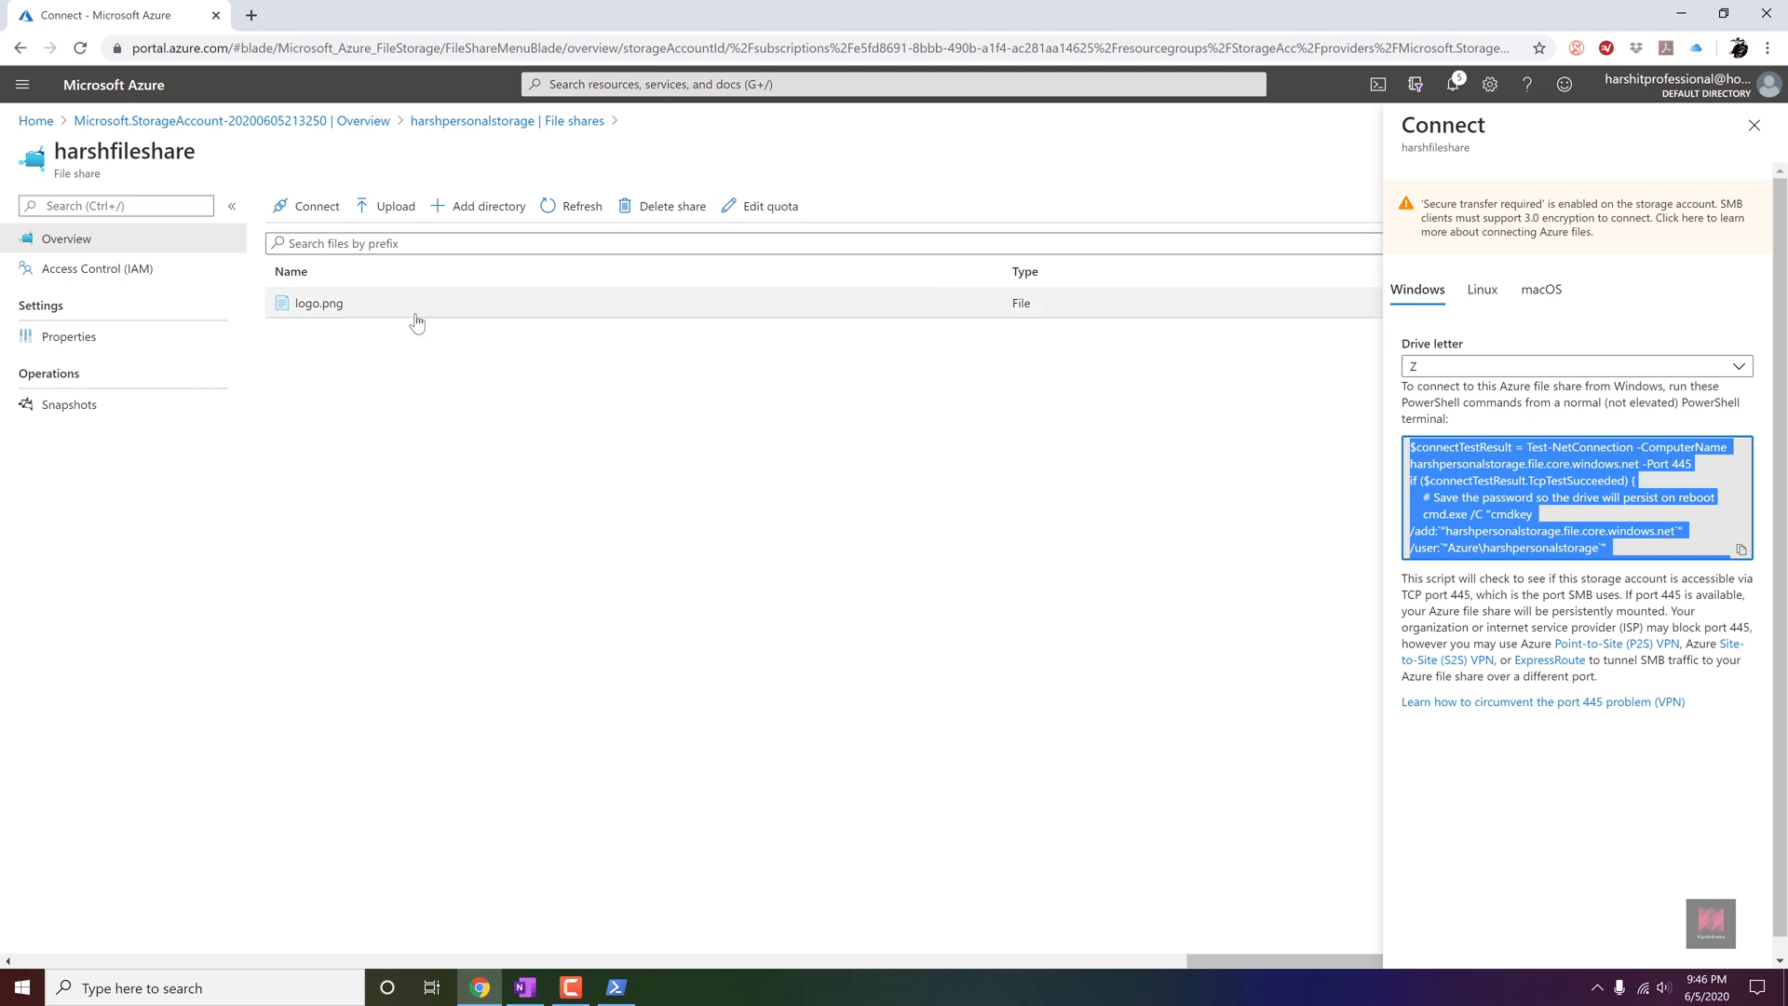
{"action": "left_click_drag", "start_coordinate": [1697, 463], "coordinate": [1644, 468]}
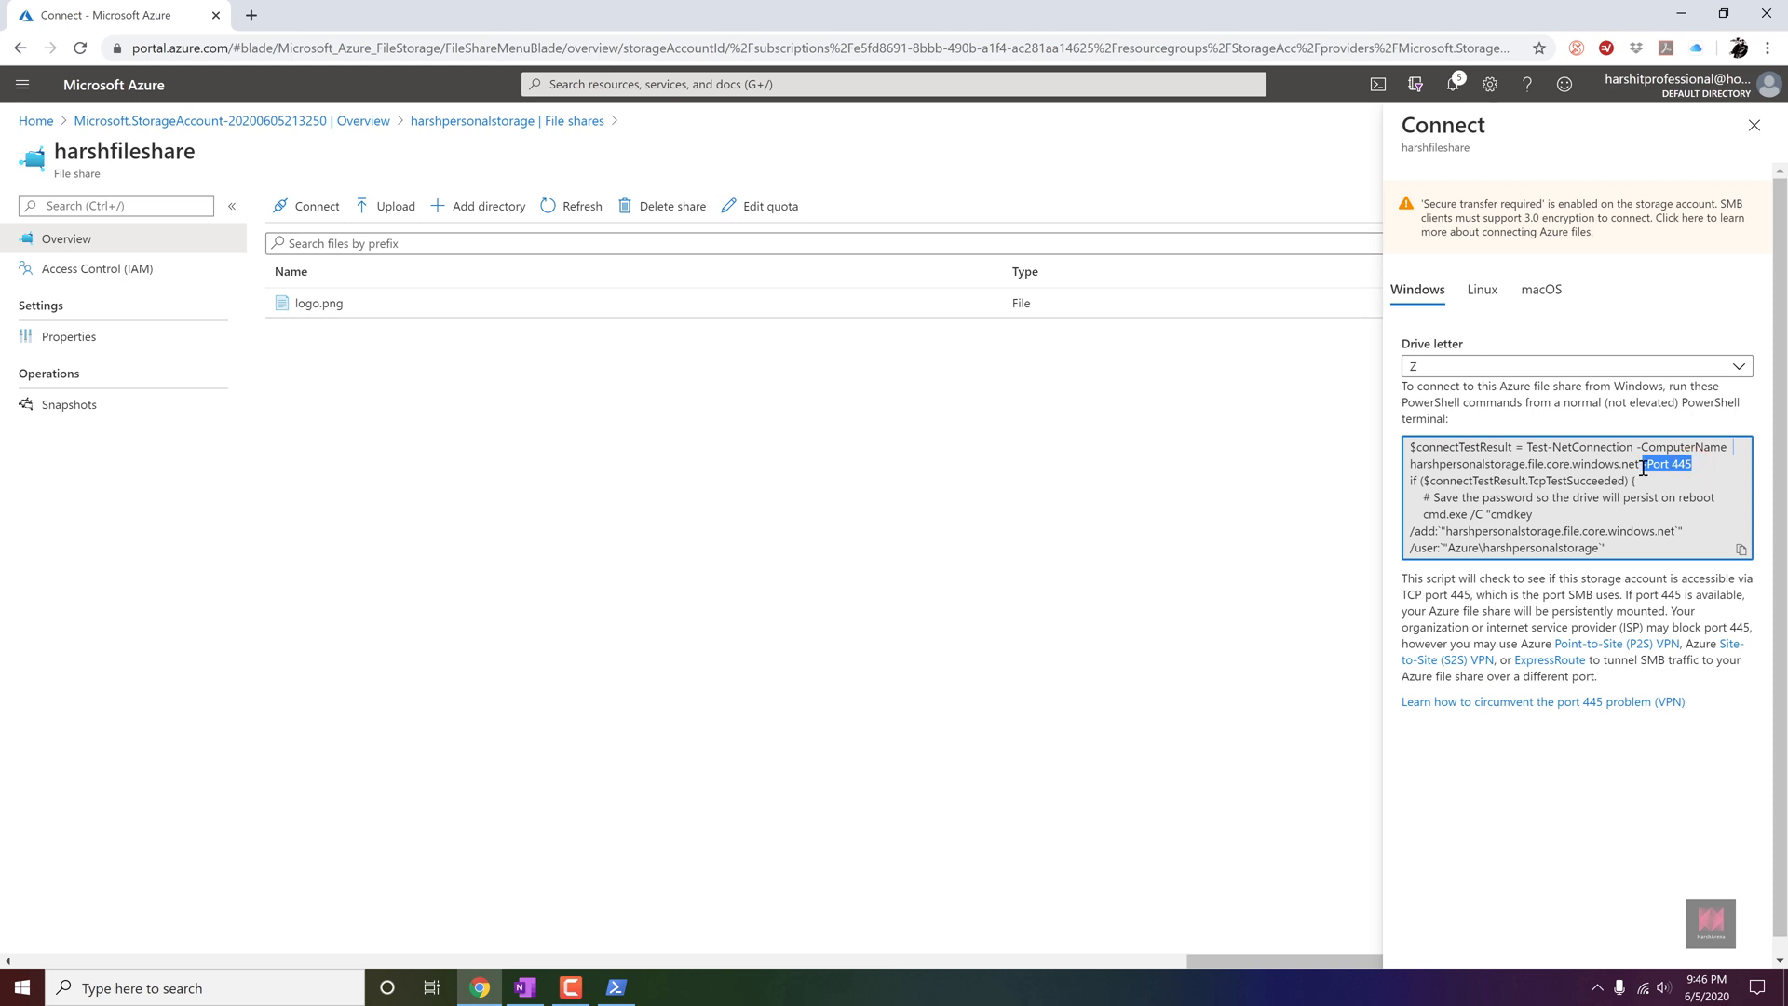